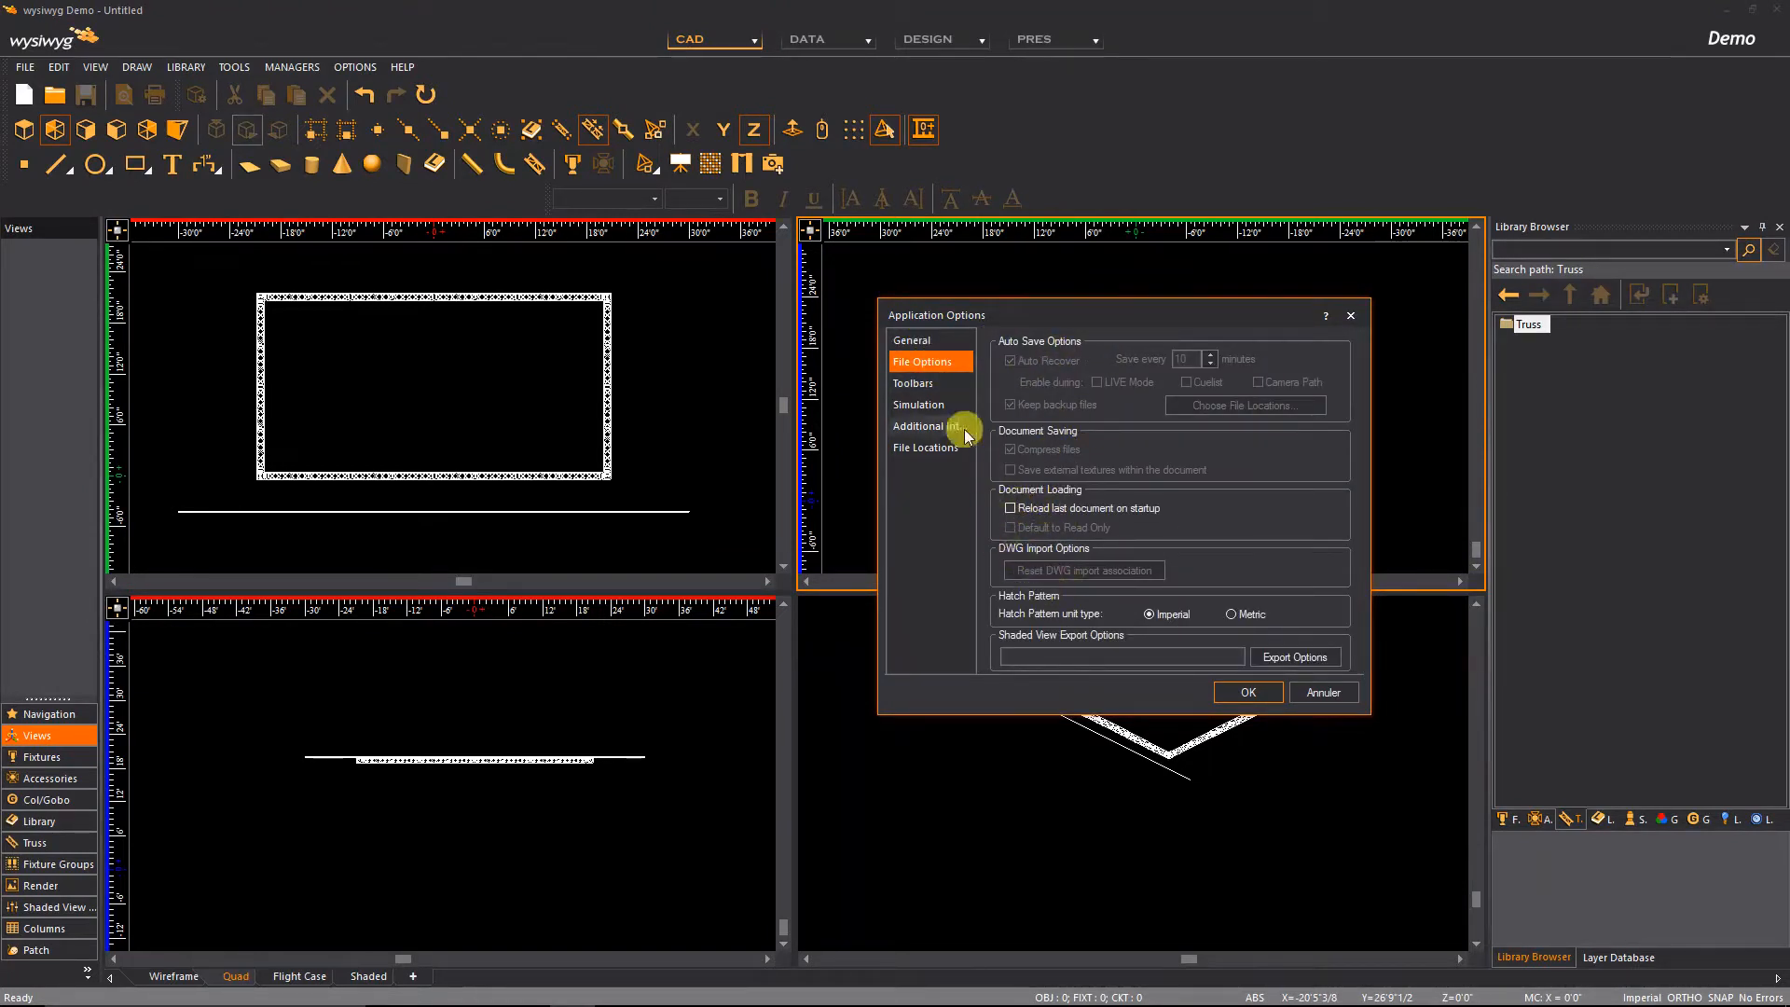
Review the toolbar, simulation, additional interface and file location settings in Application Options, and close the dialog
left_click(921, 385)
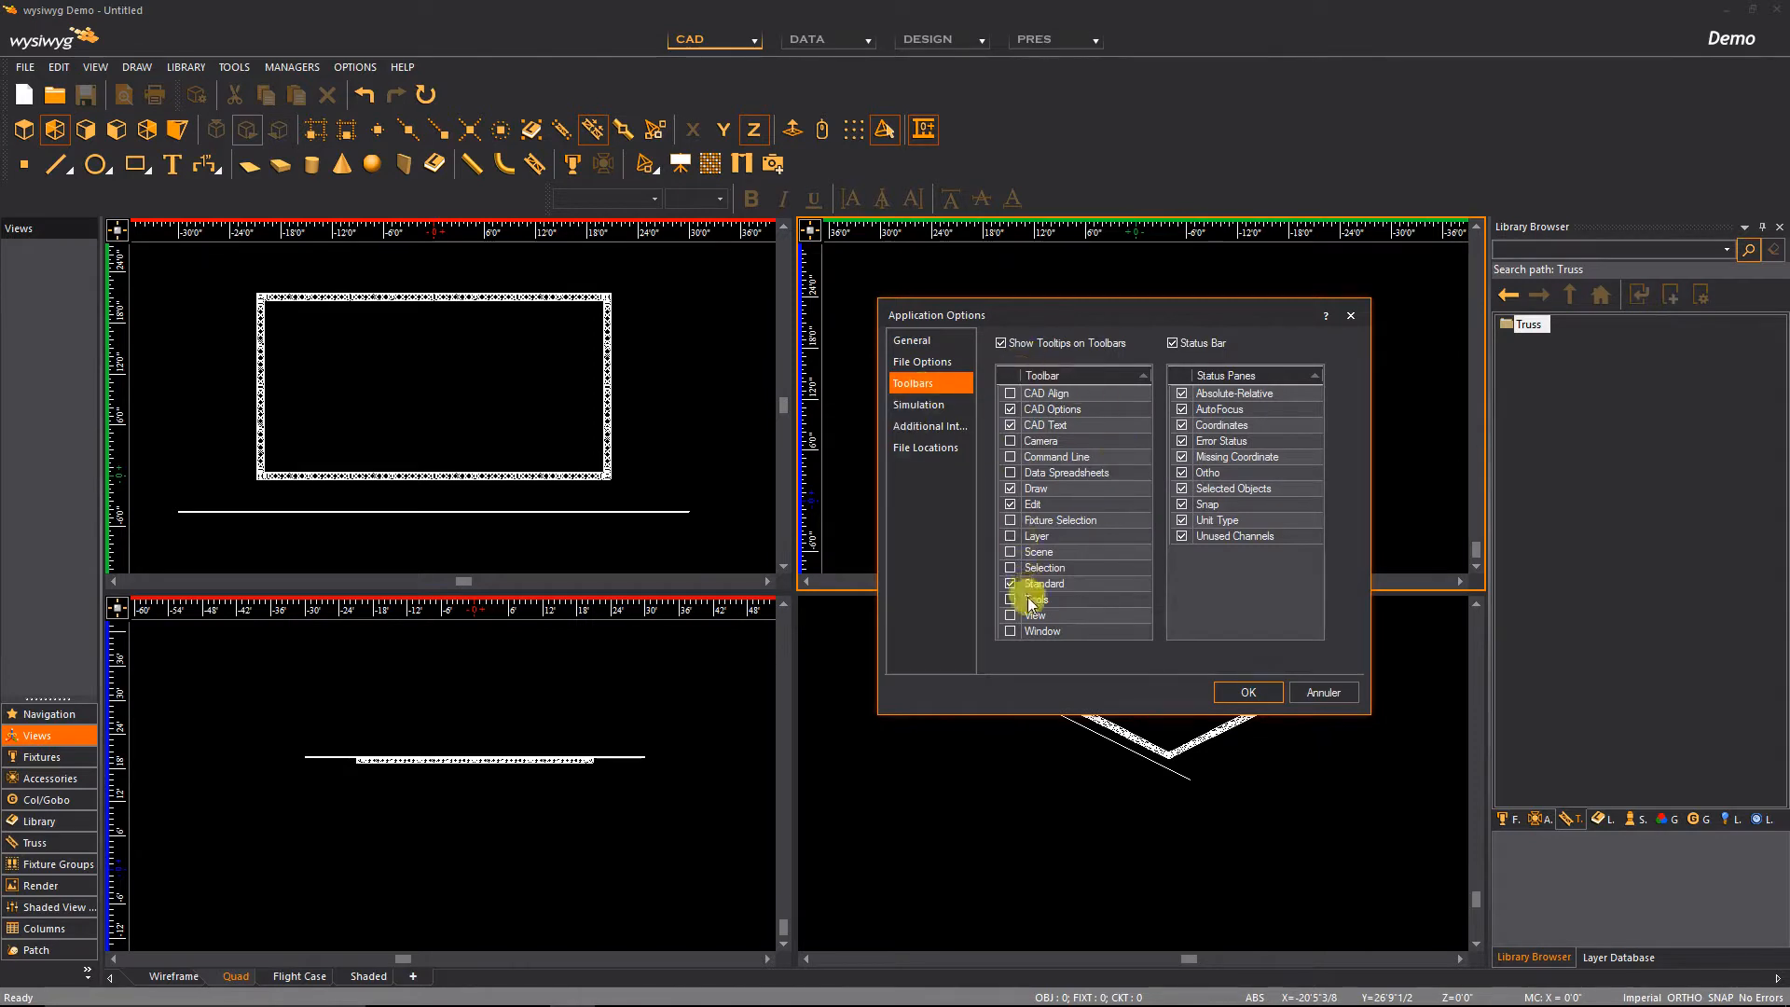
left_click(886, 129)
left_click(925, 407)
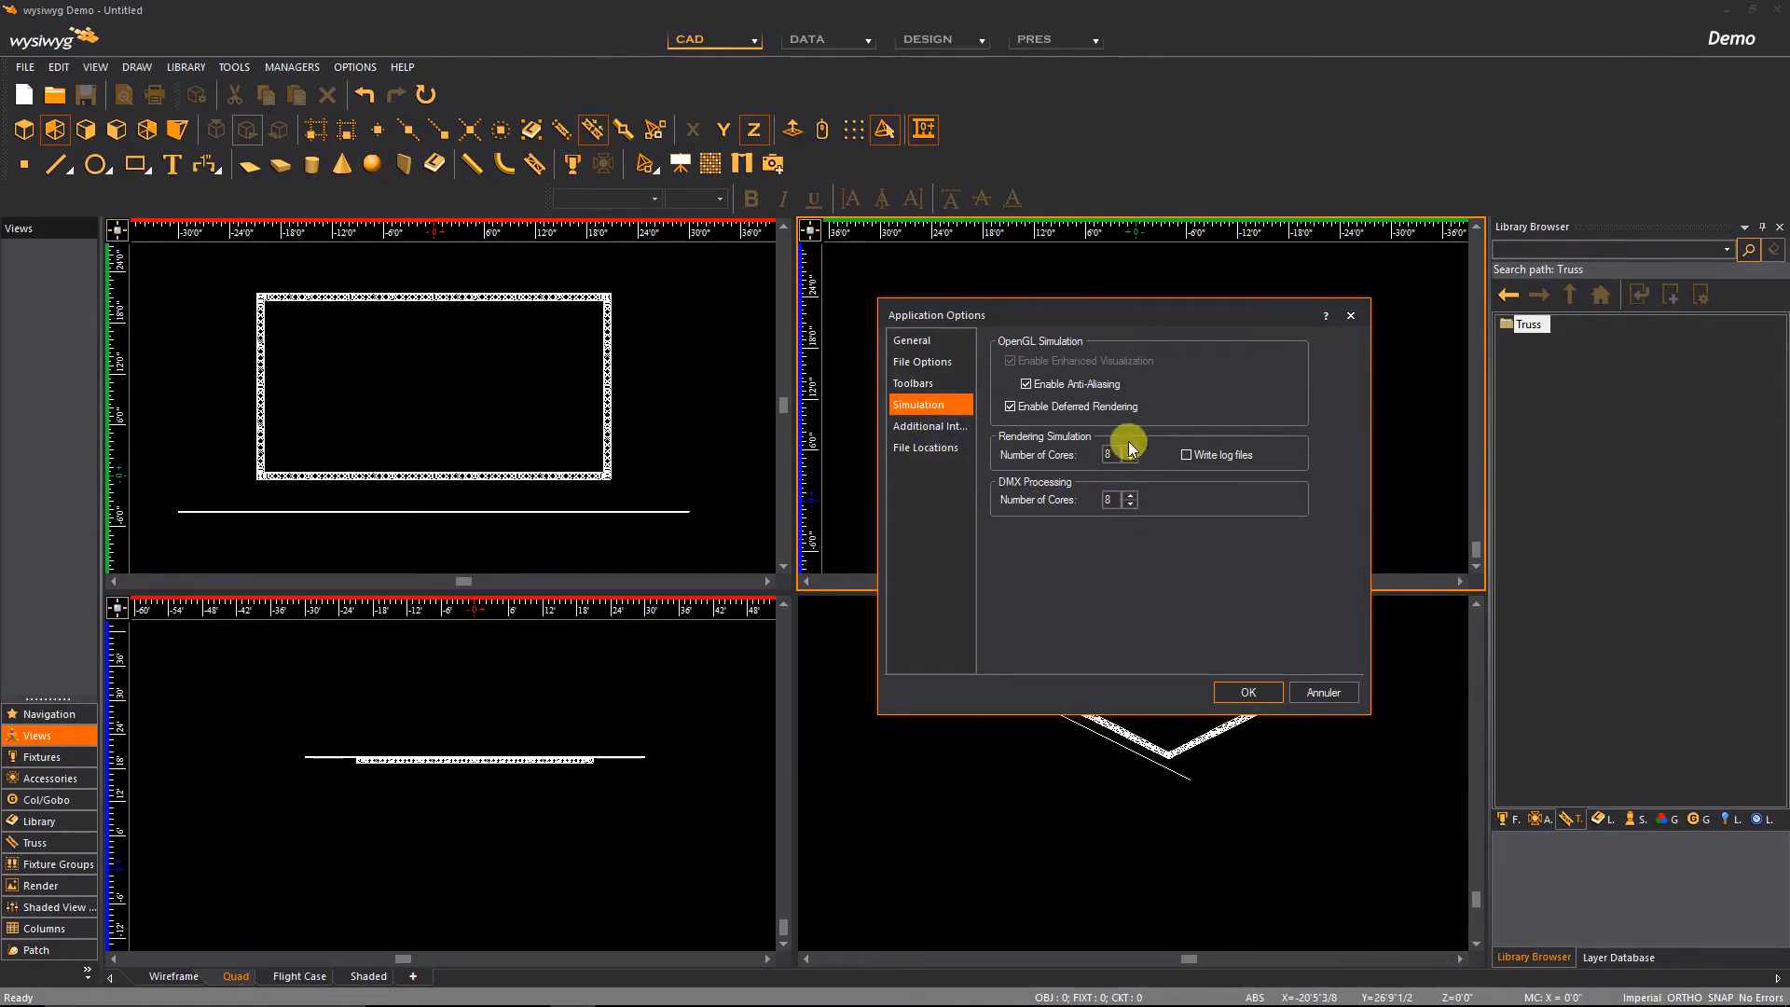
left_click(928, 427)
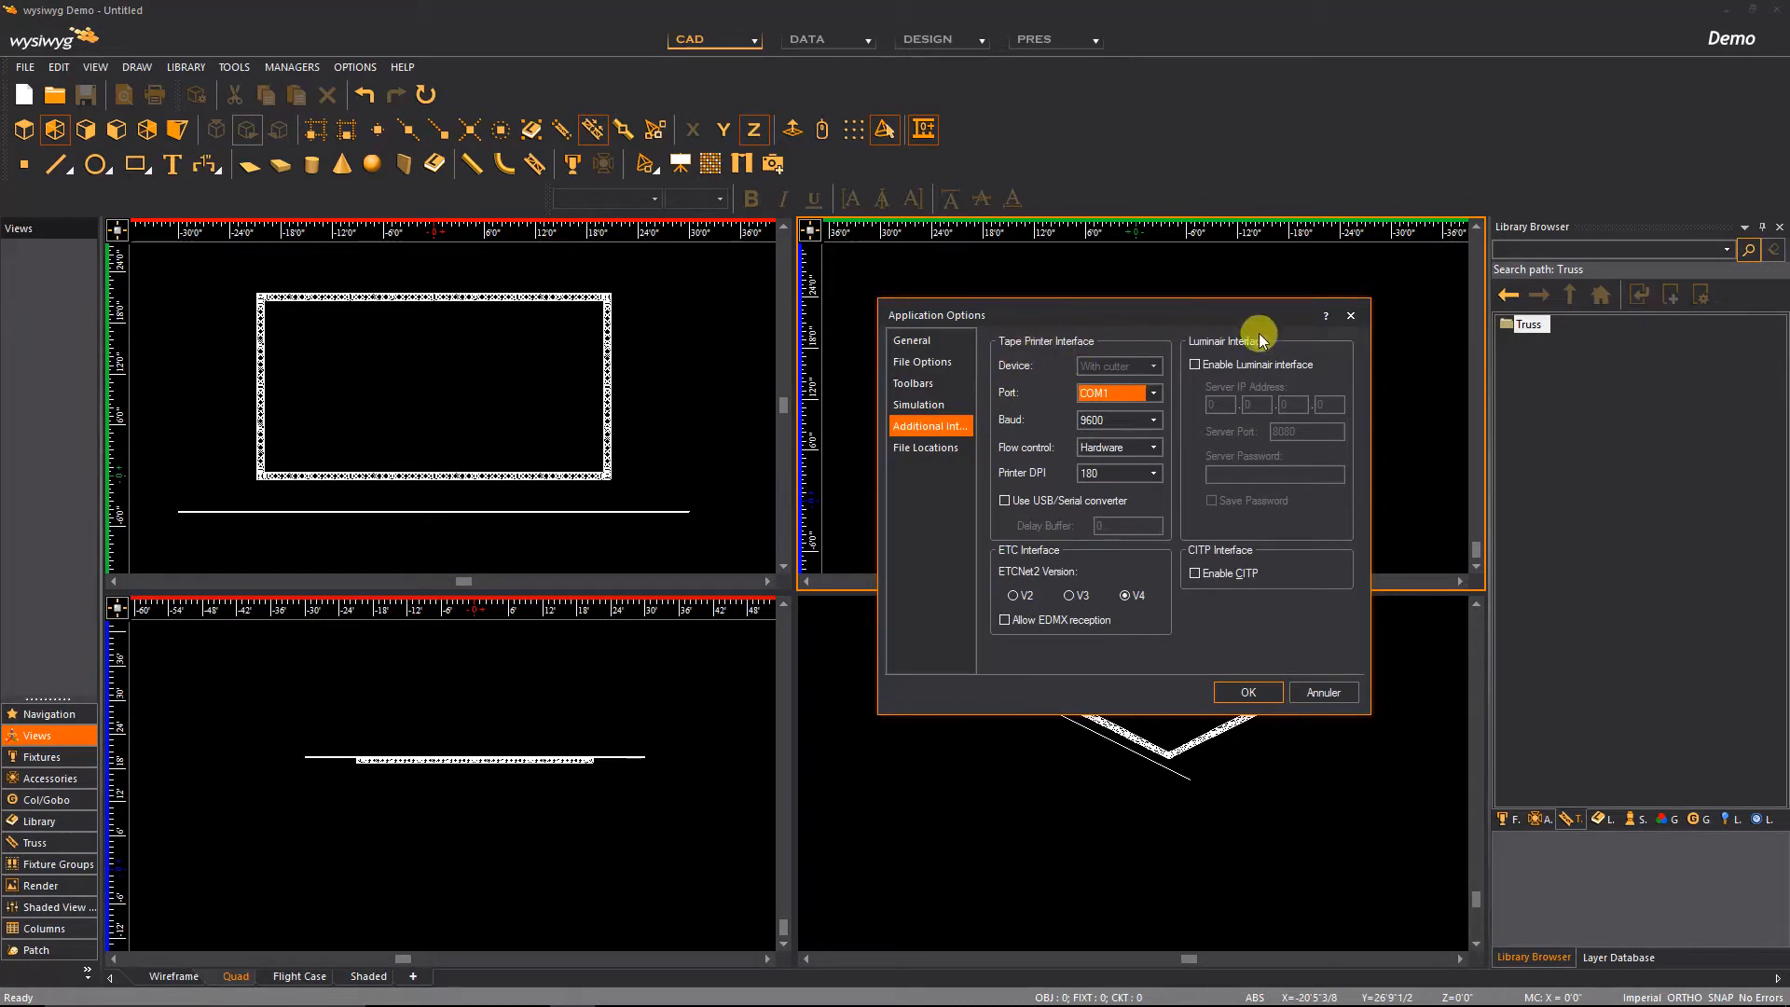
left_click(934, 447)
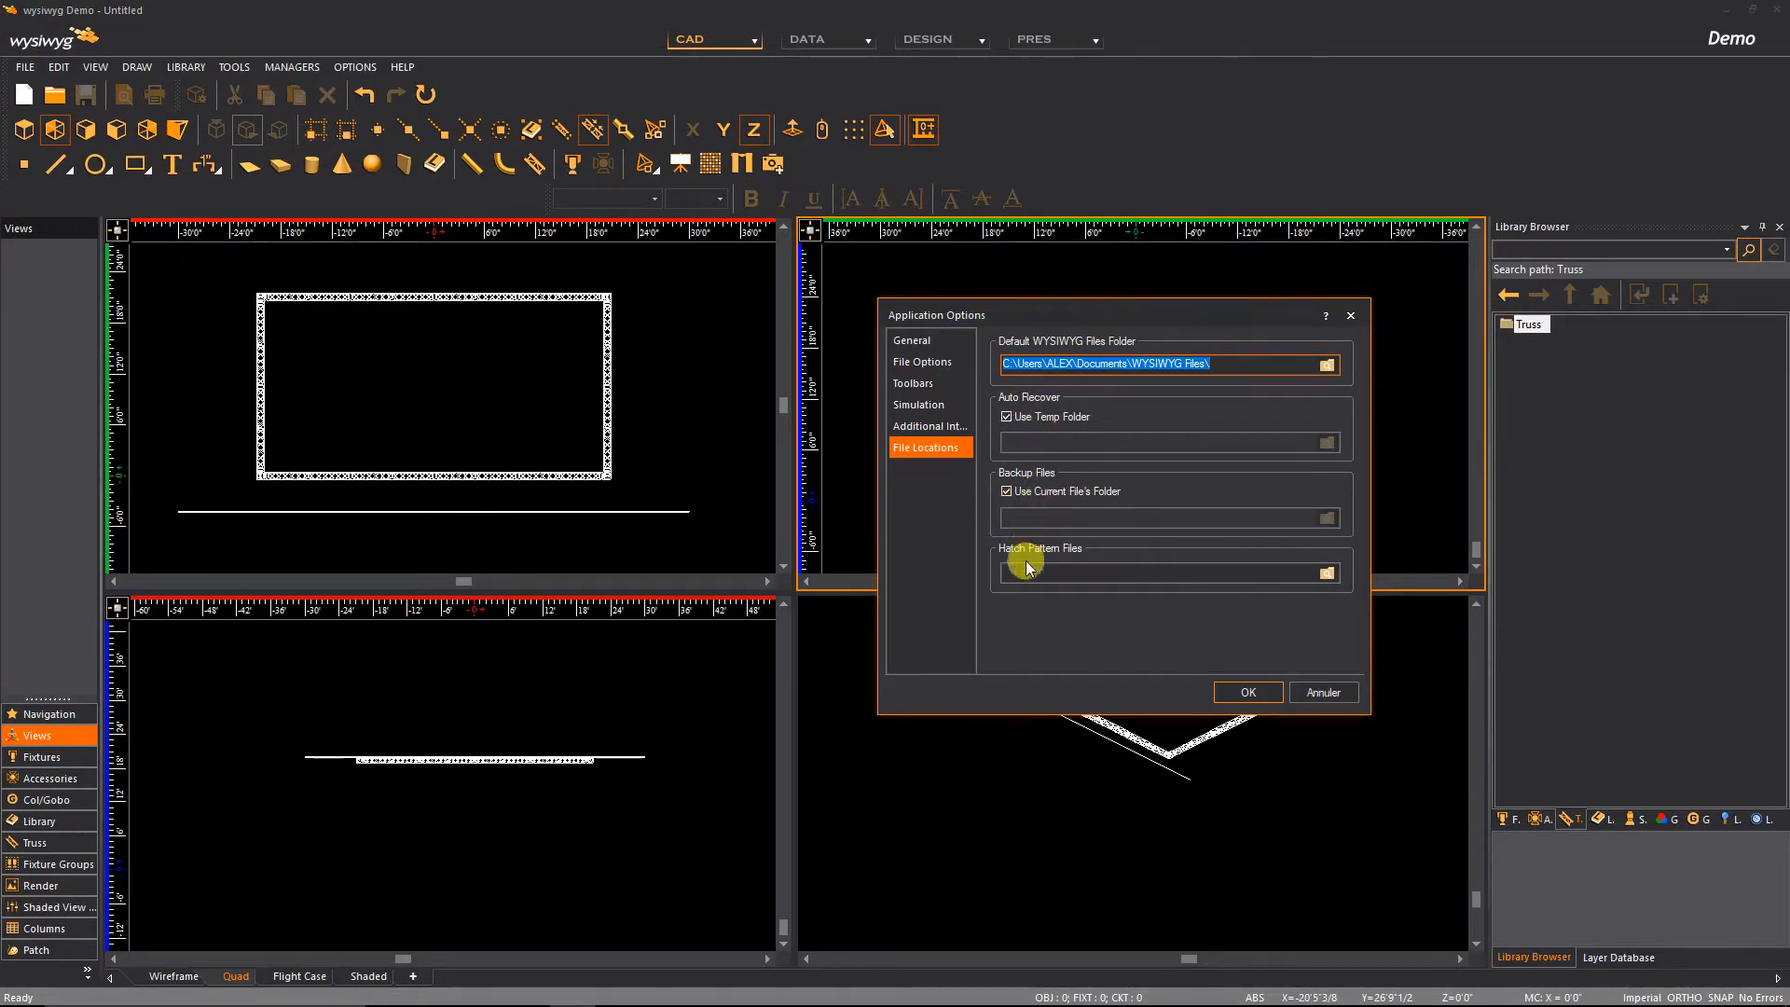
left_click(1354, 692)
Open Document Options and examine the document summary and the production team info list
left_click(356, 67)
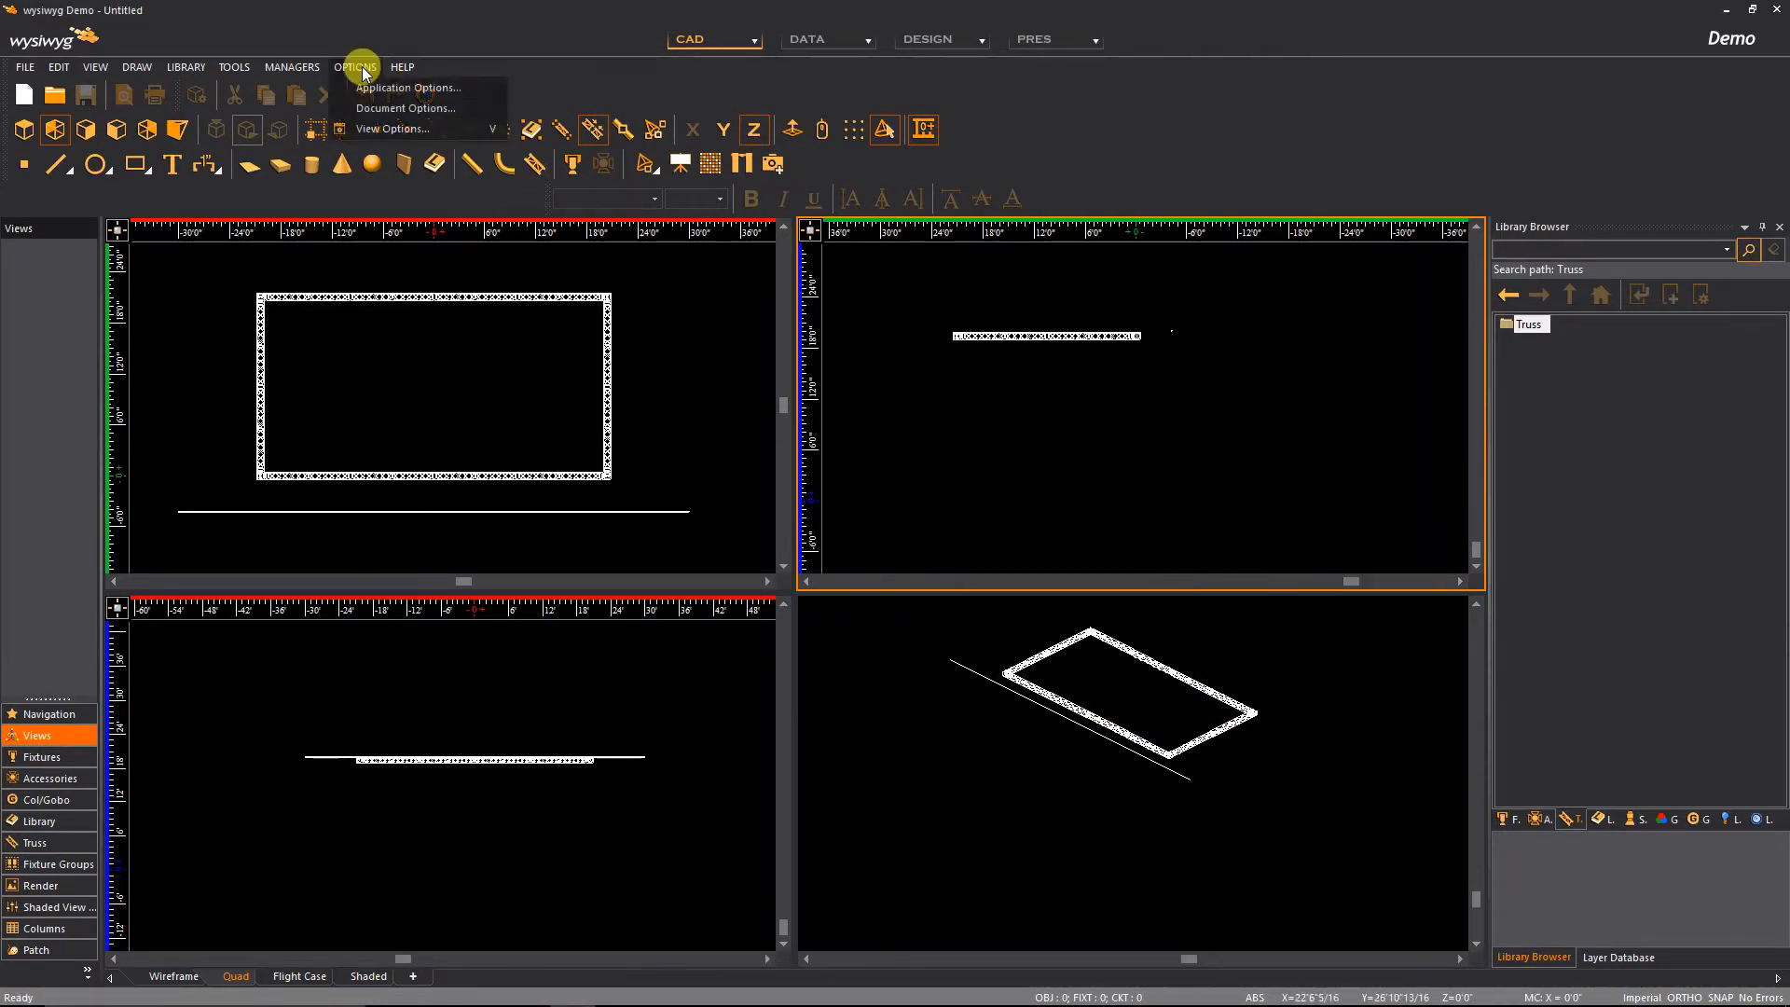
left_click(391, 108)
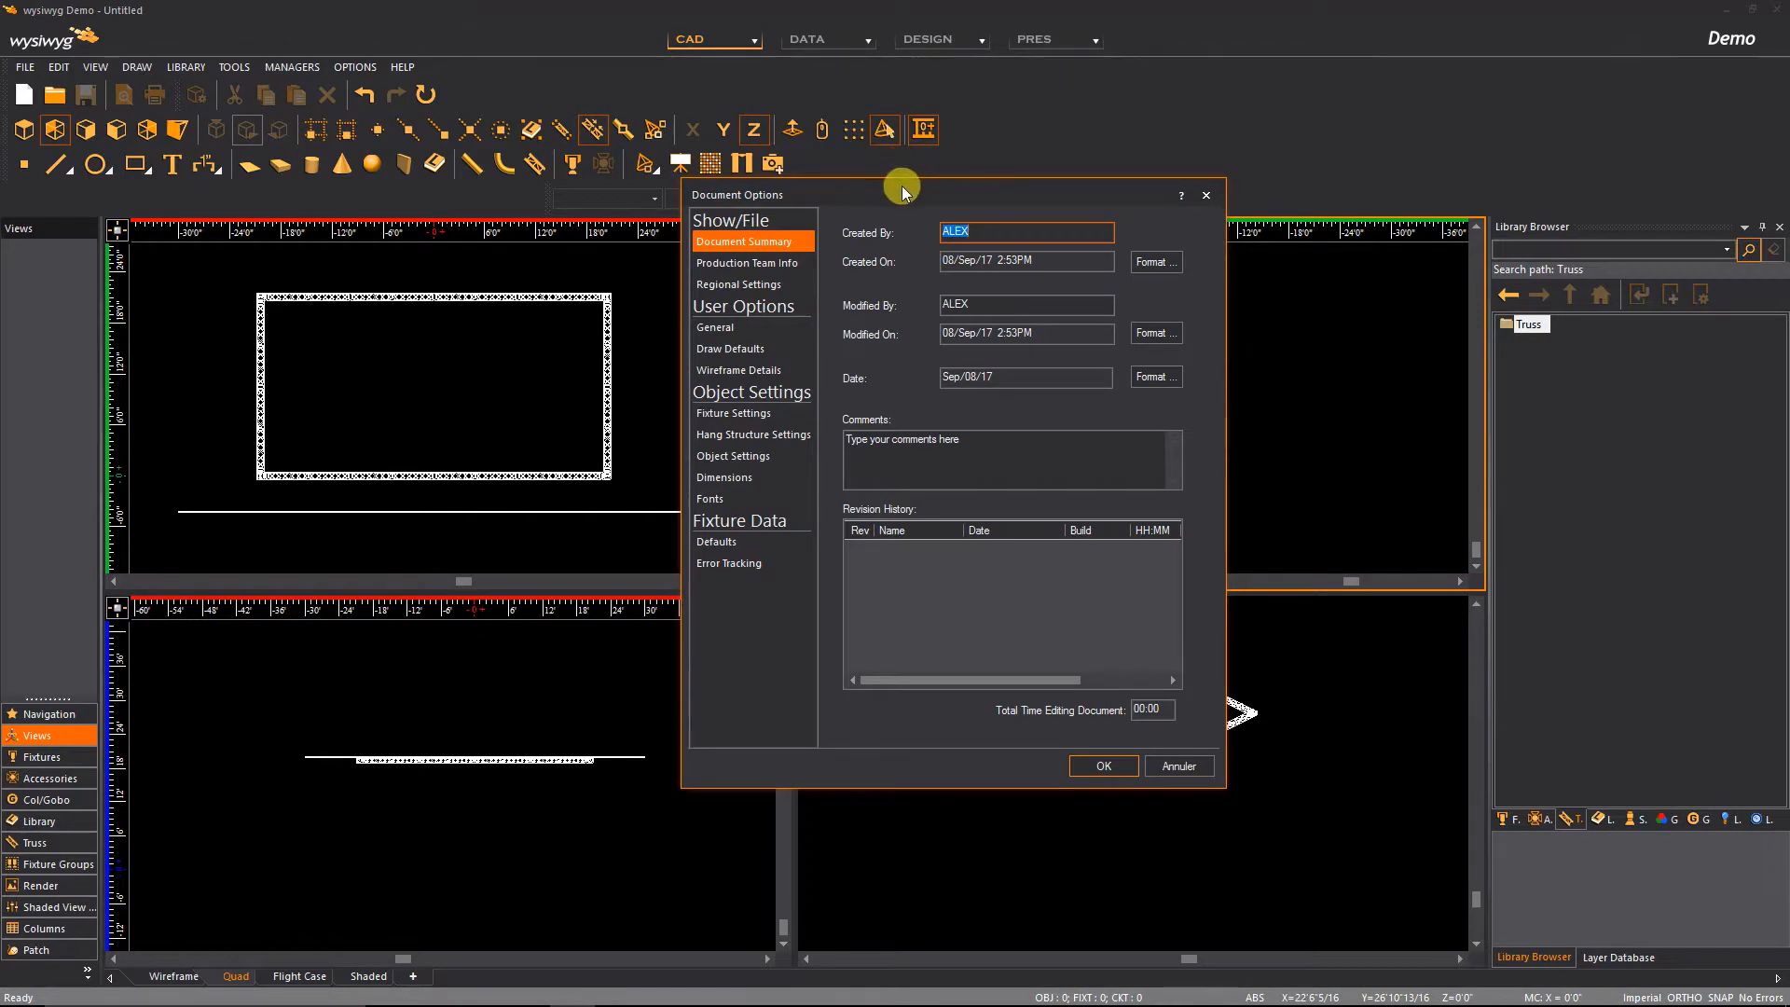
left_click_drag(910, 187, 1088, 117)
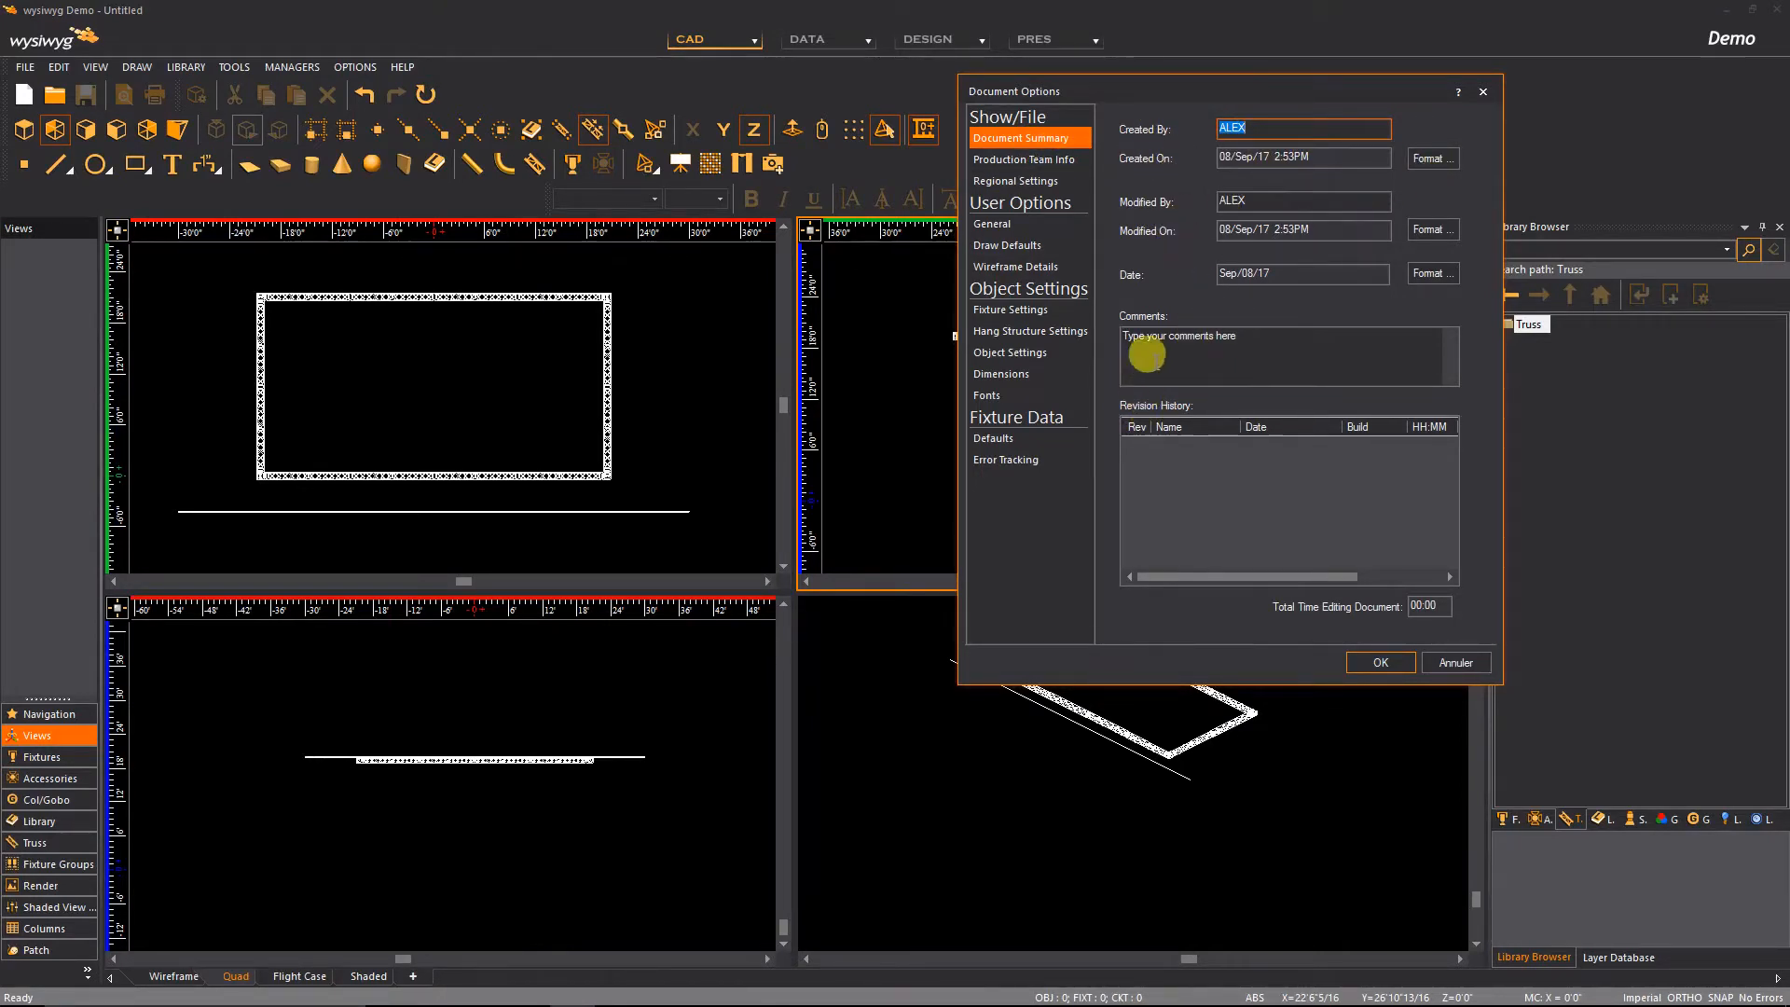
left_click(1033, 160)
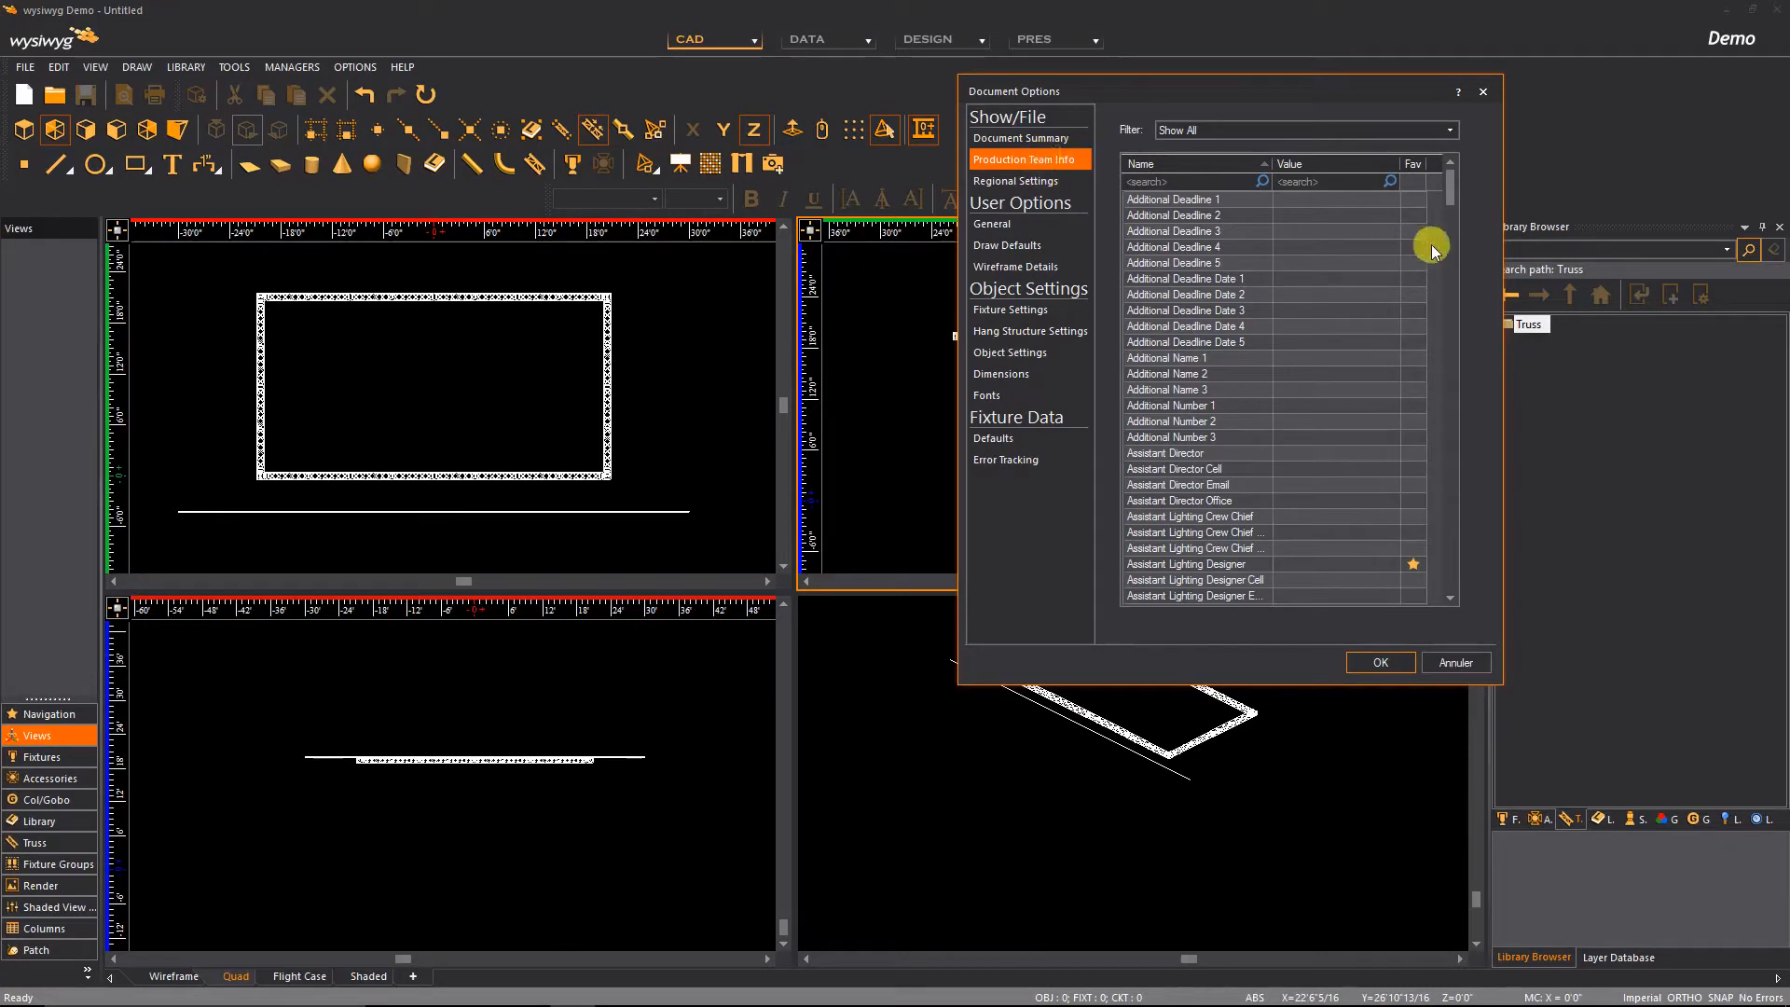
mouse_move(1446, 192)
left_mouse_down()
mouse_move(1463, 602)
mouse_move(1447, 501)
mouse_move(1456, 166)
left_mouse_up()
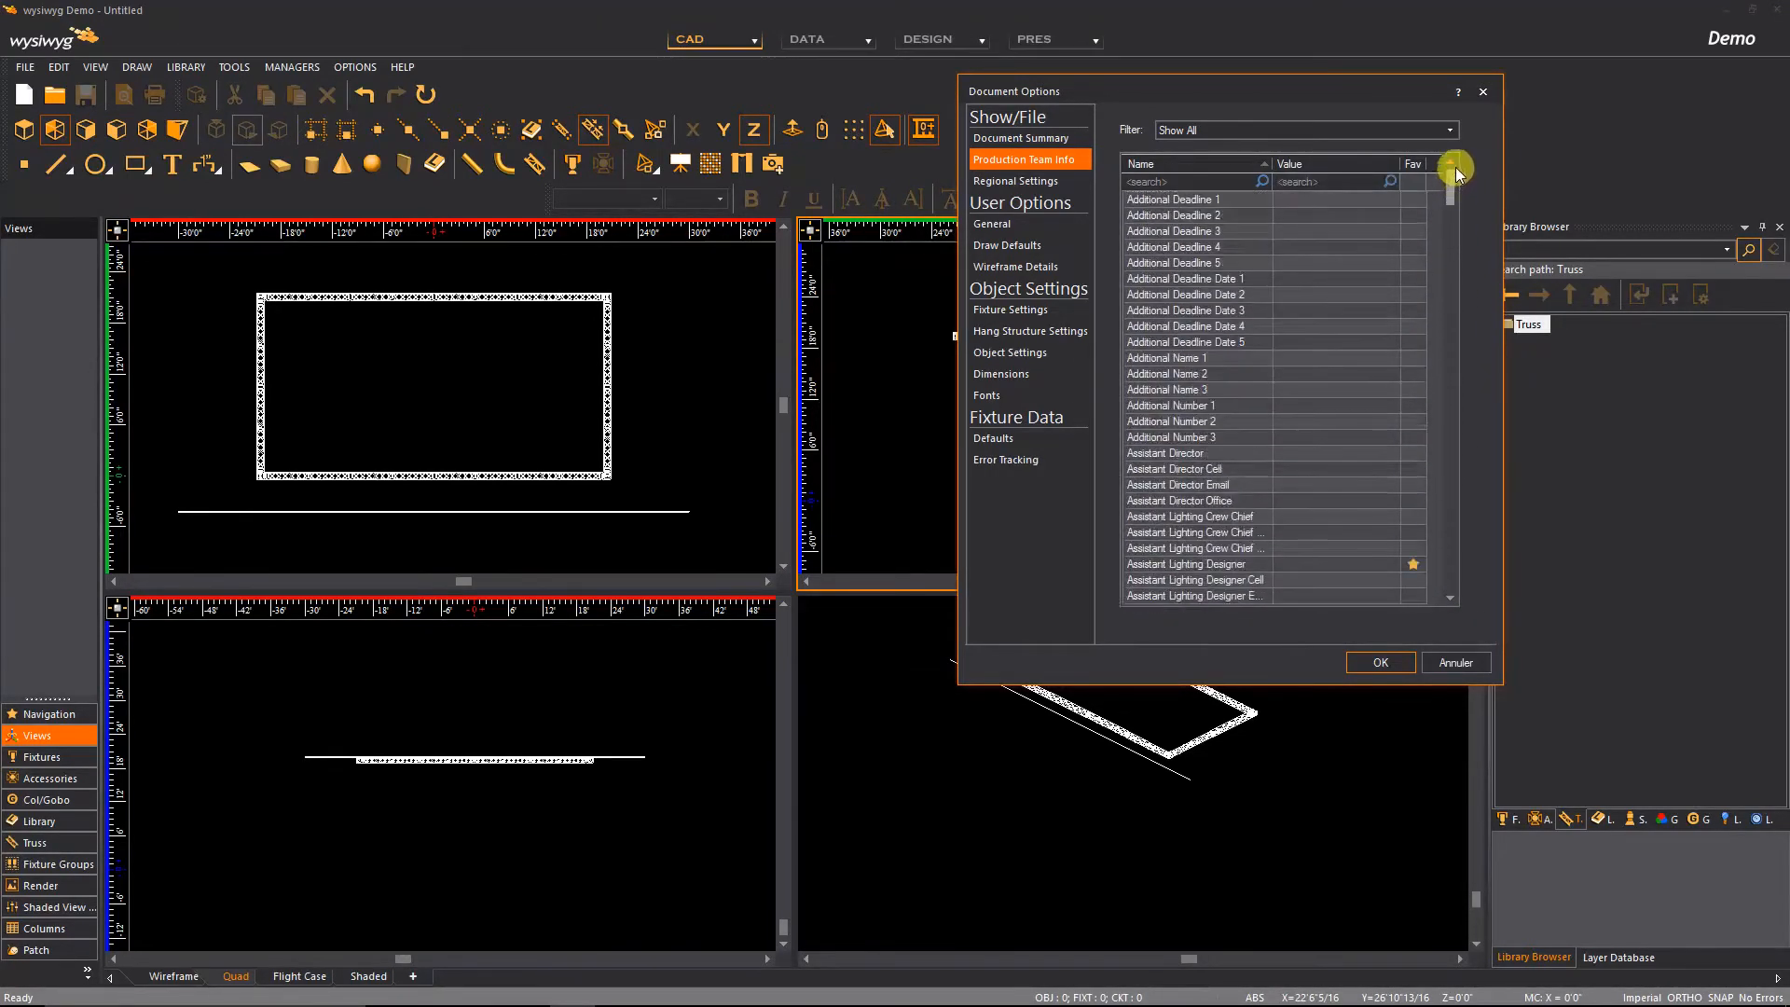
Set the document's regional location to country France and city Paris
left_click(1016, 183)
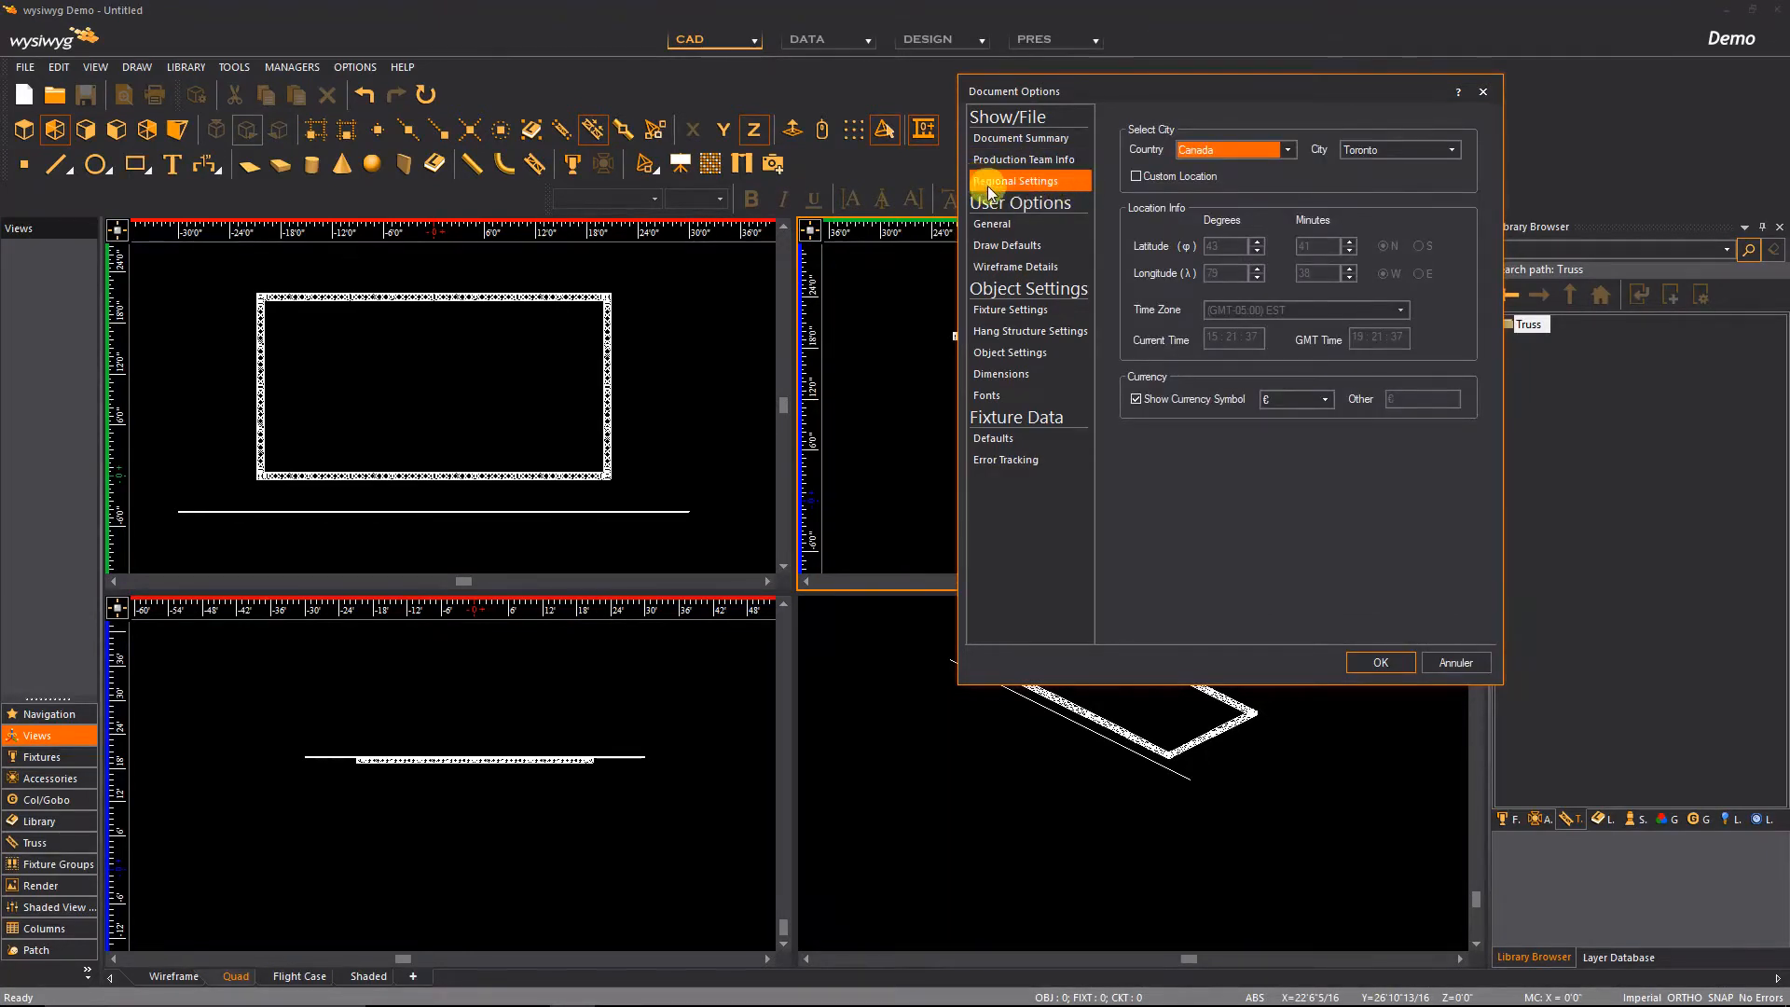
left_click(1281, 152)
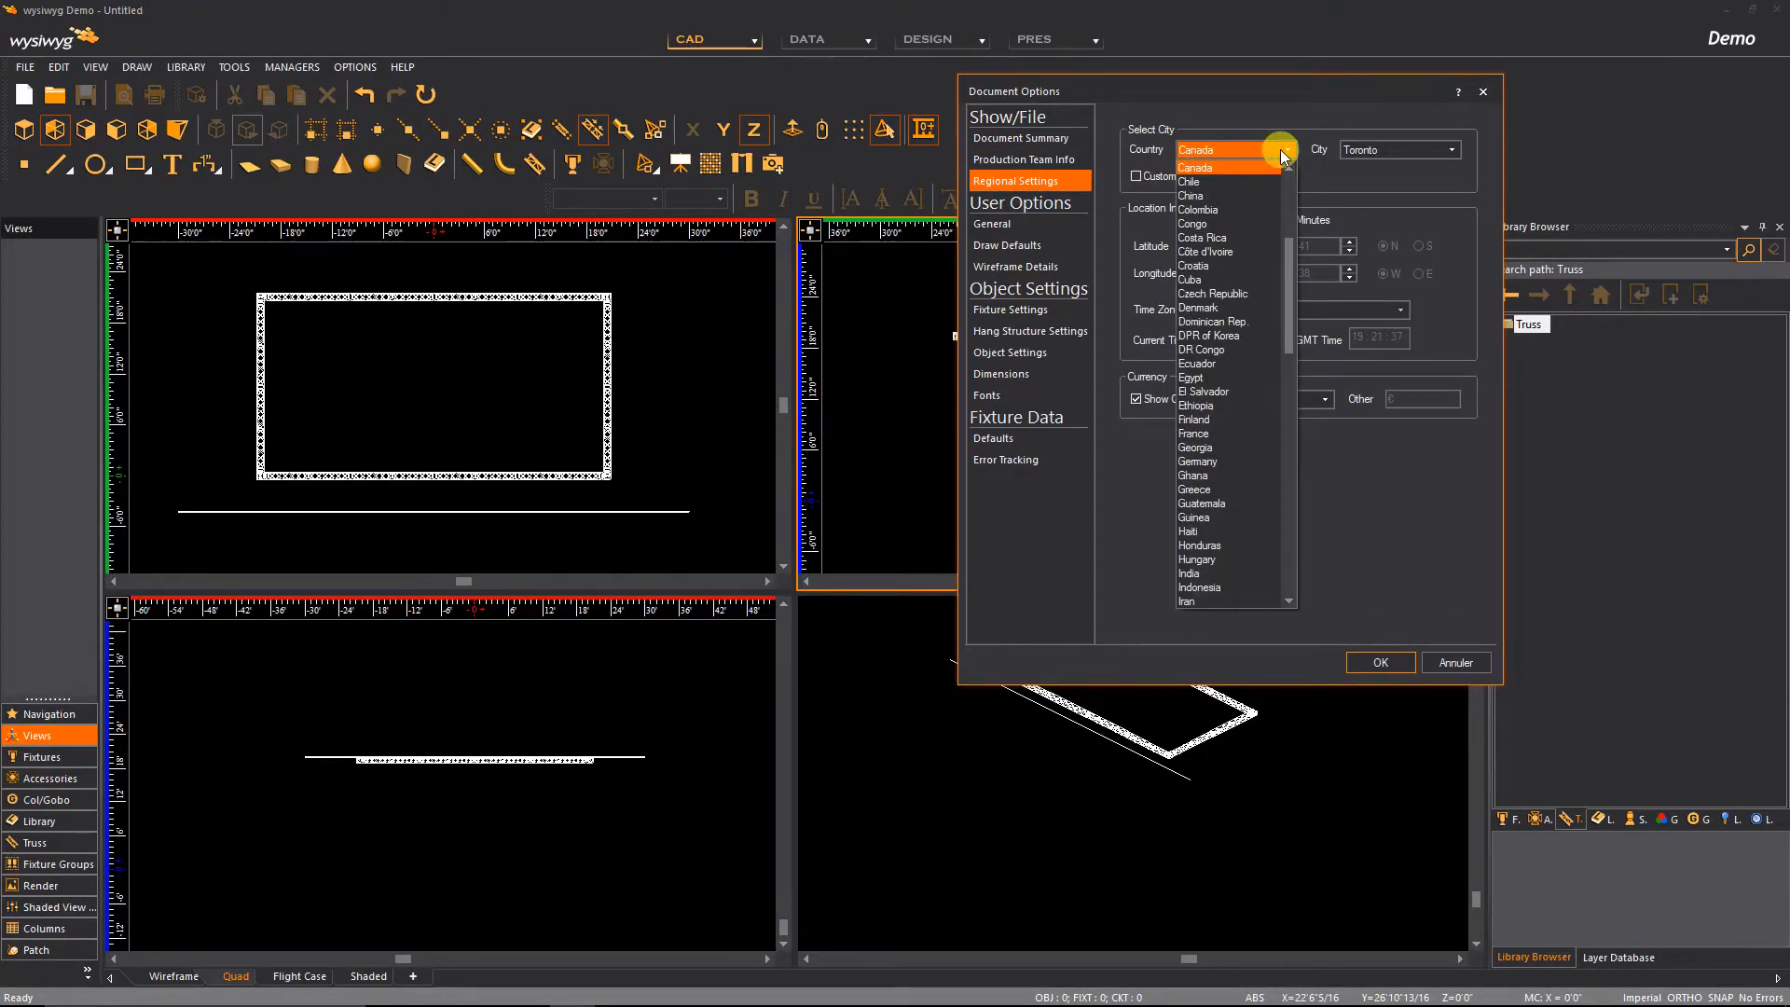
scroll(1285, 298, "down", 2)
left_click(1210, 373)
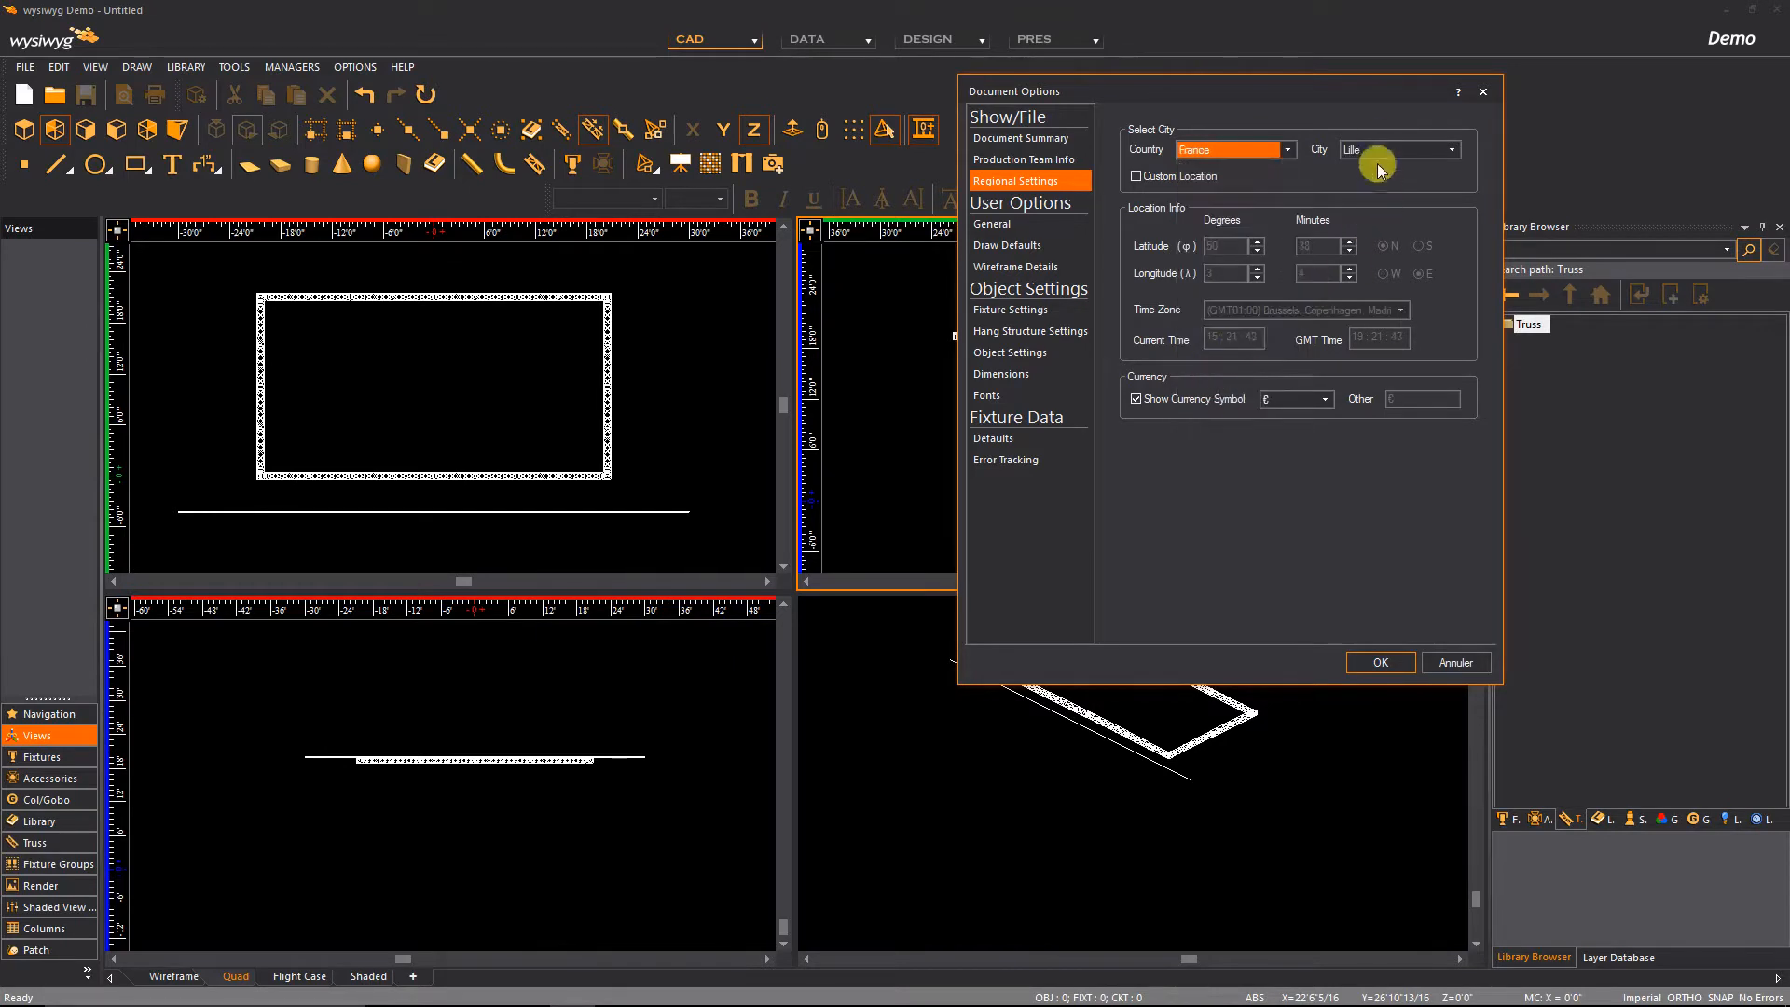
left_click(1385, 149)
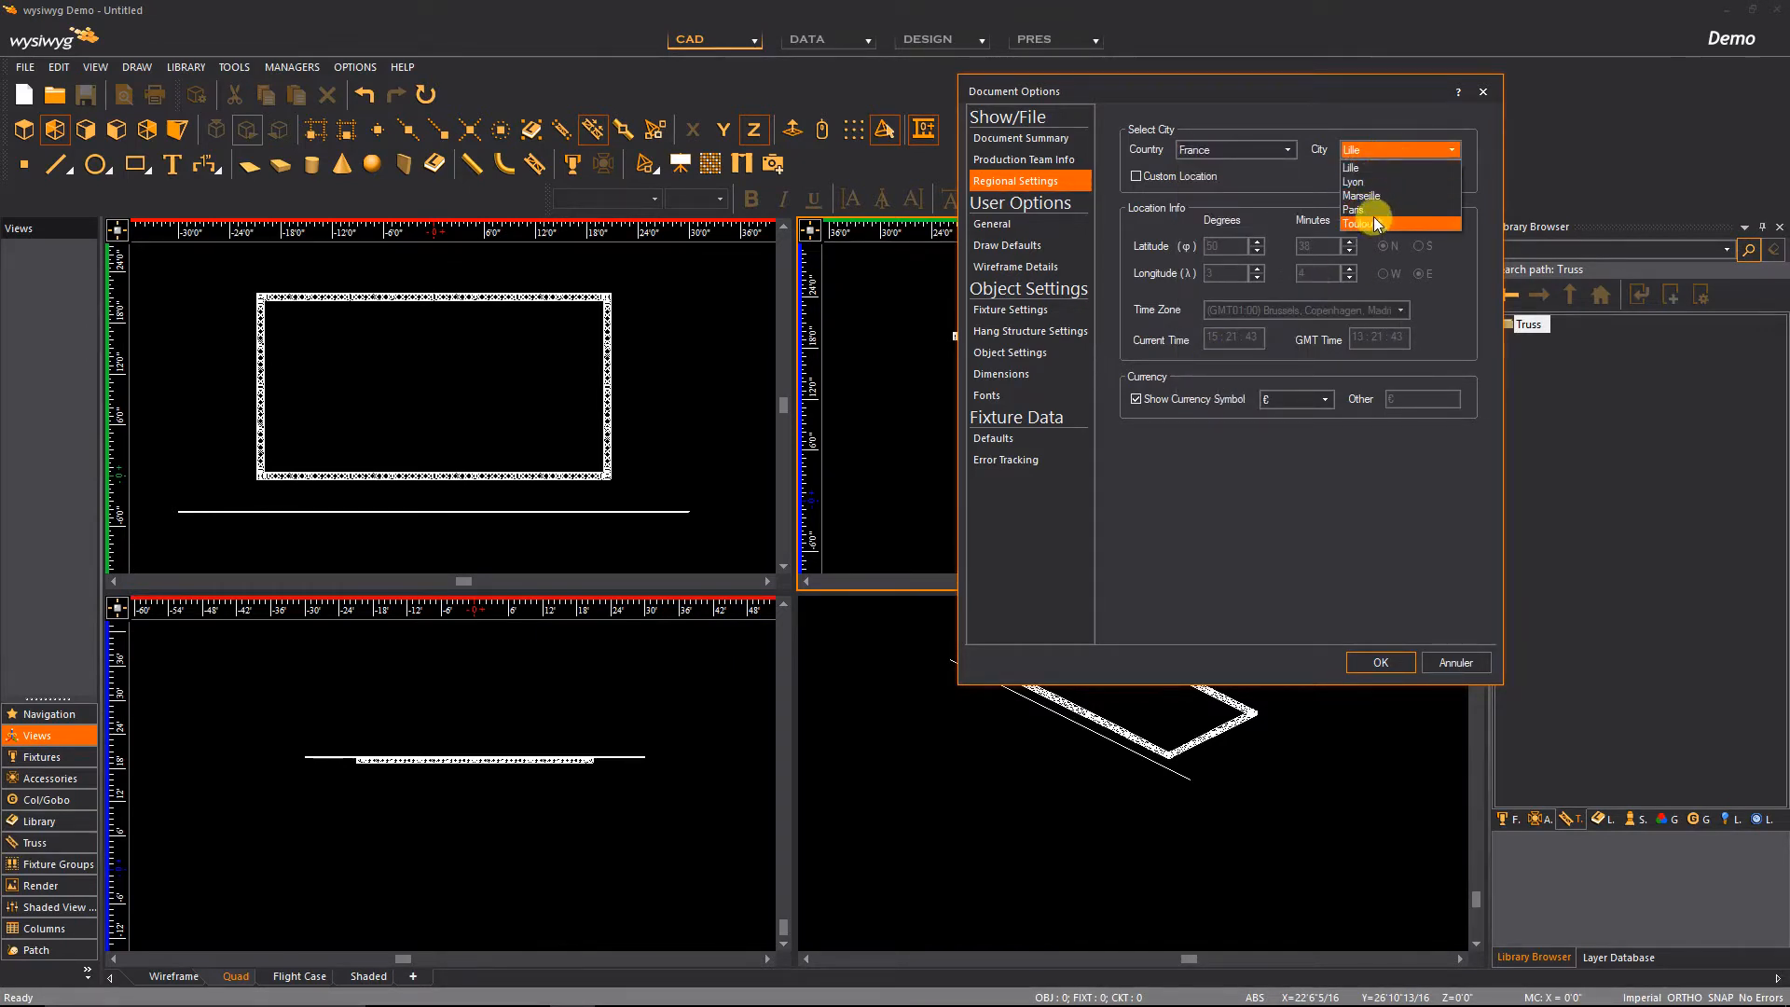
left_click(1356, 210)
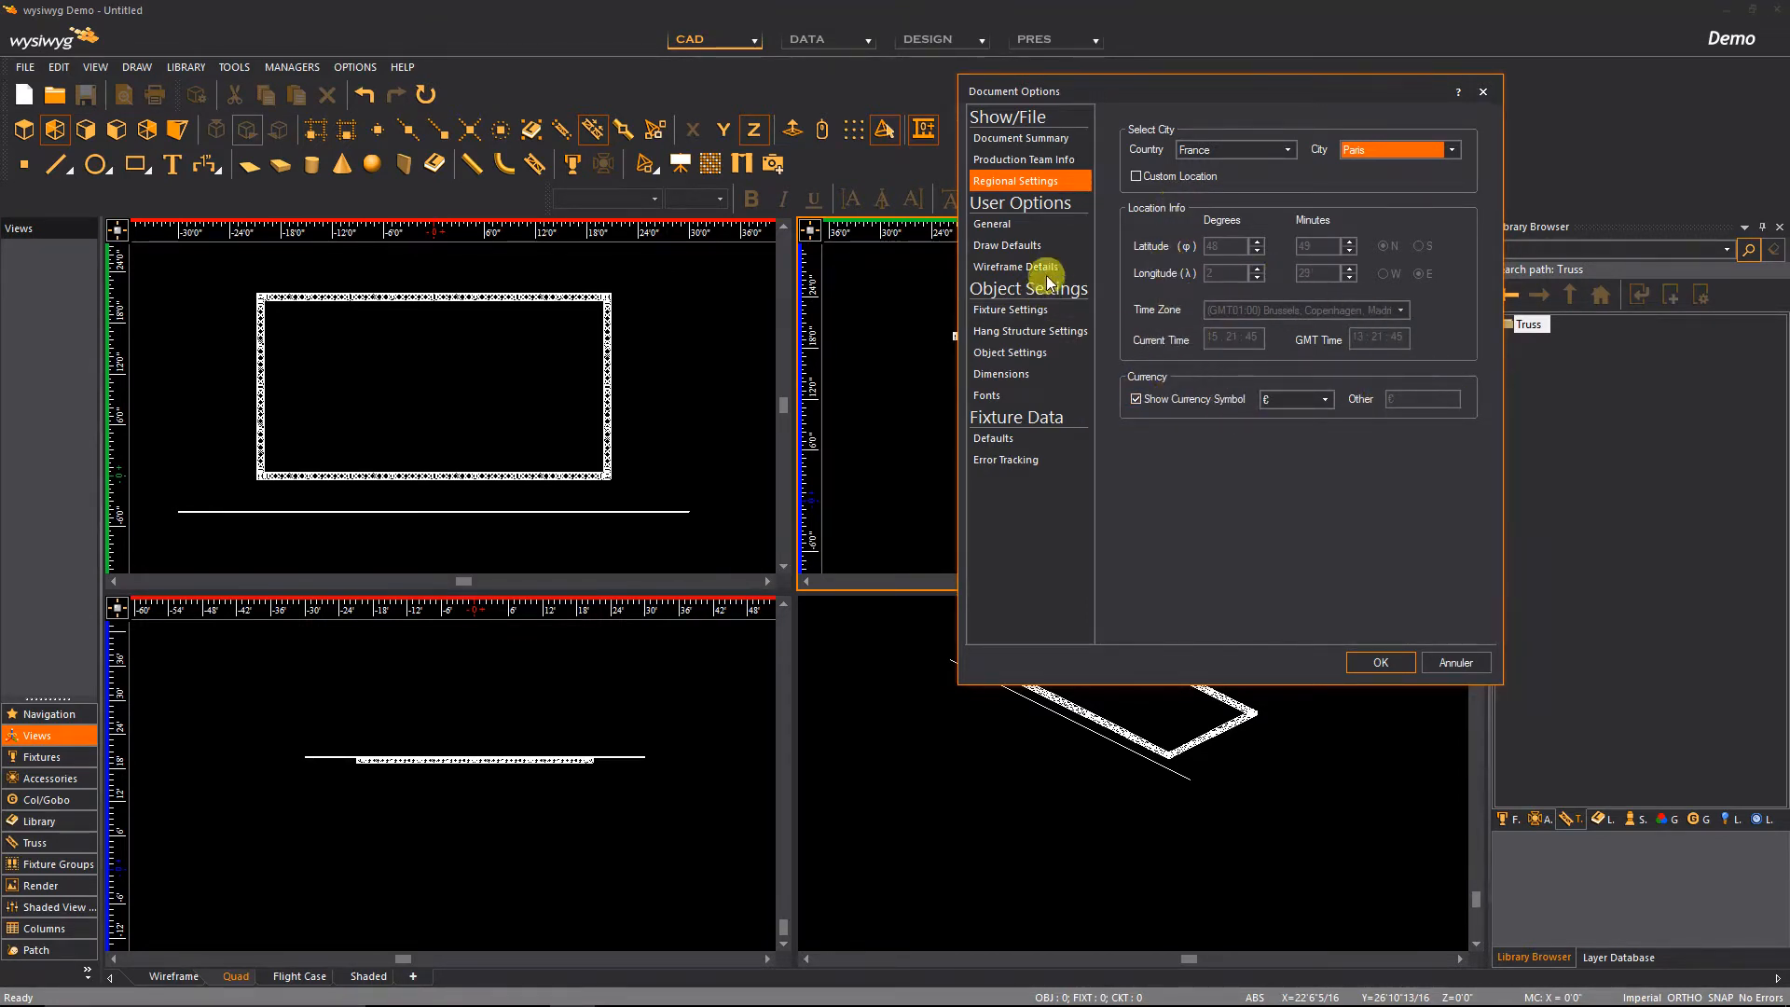
Filter the production team info list to show favorites only
left_click(1003, 227)
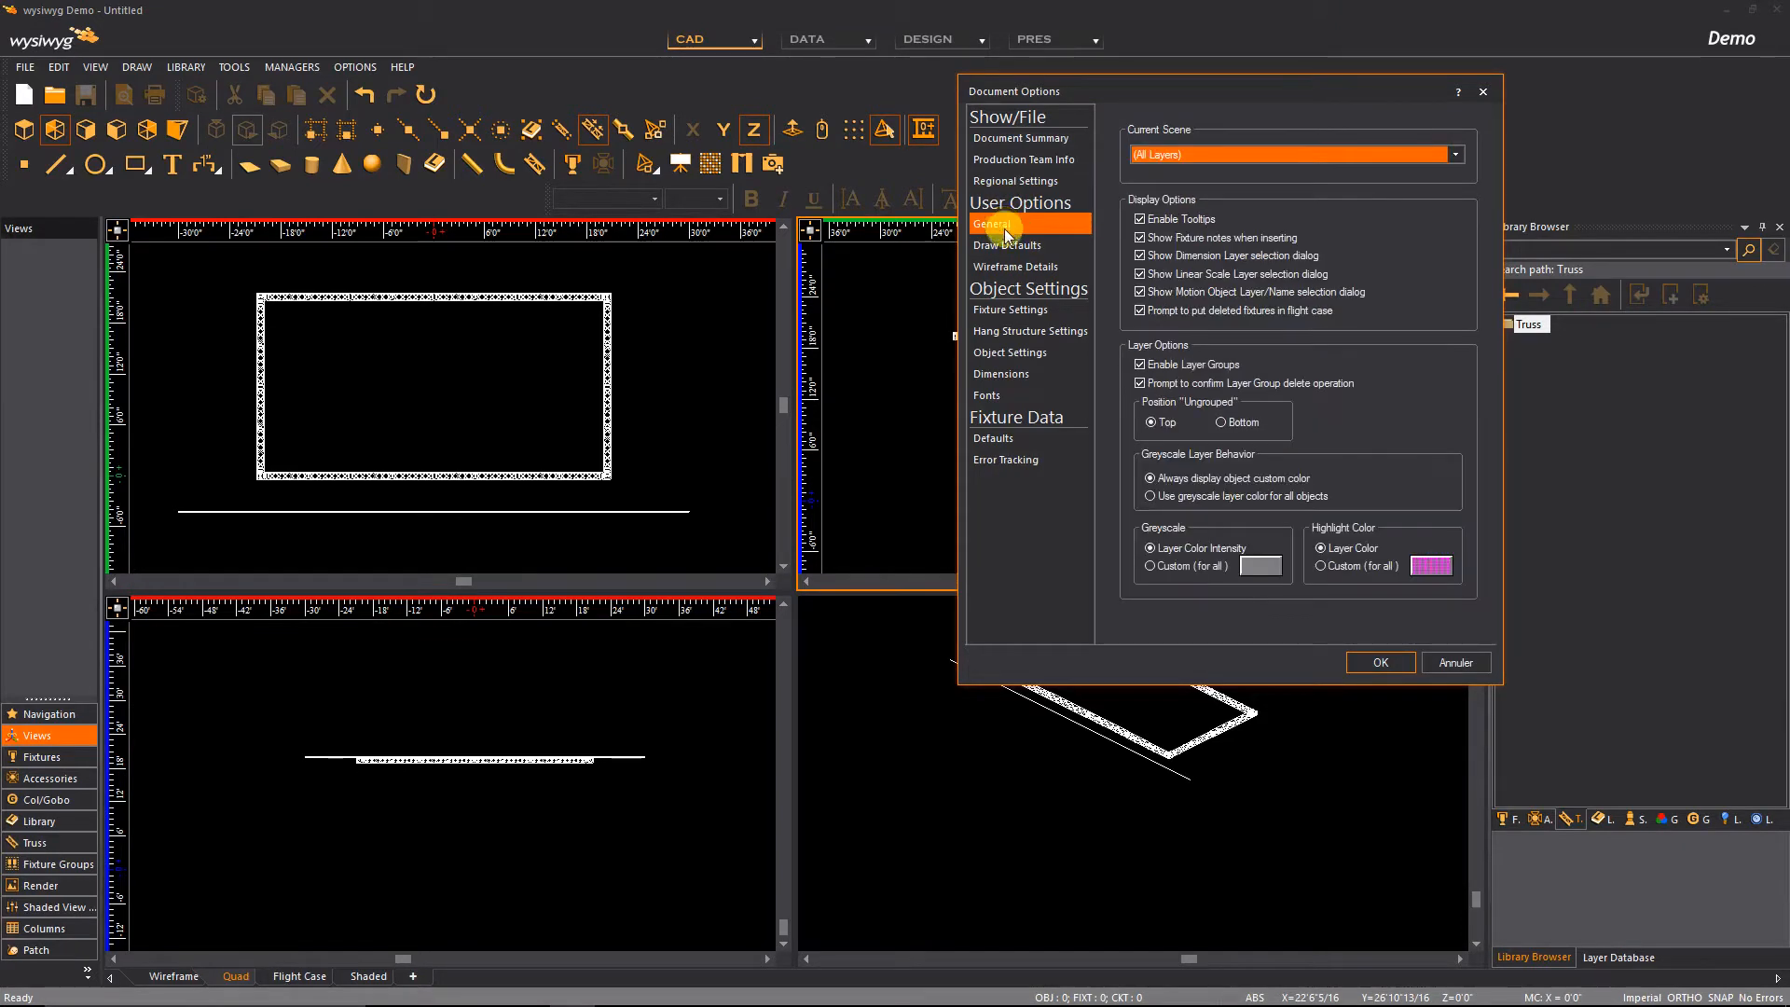
left_click(1035, 164)
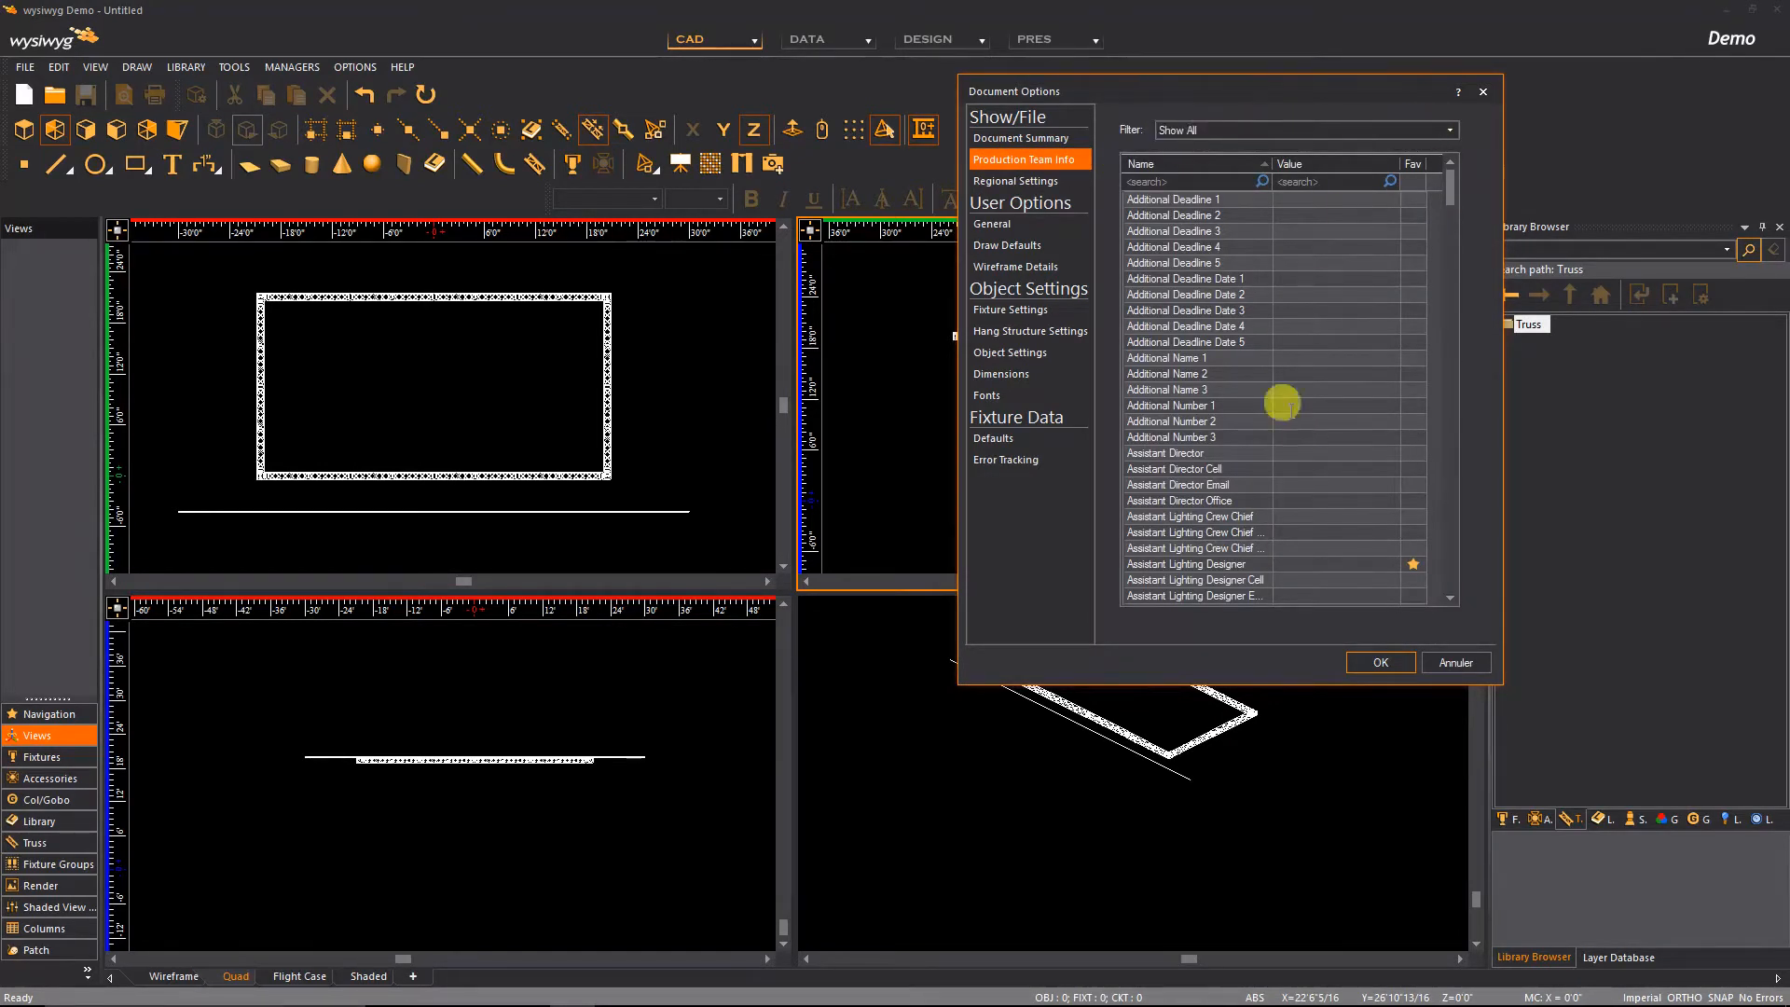
left_click_drag(1451, 189, 1449, 143)
left_click(1450, 130)
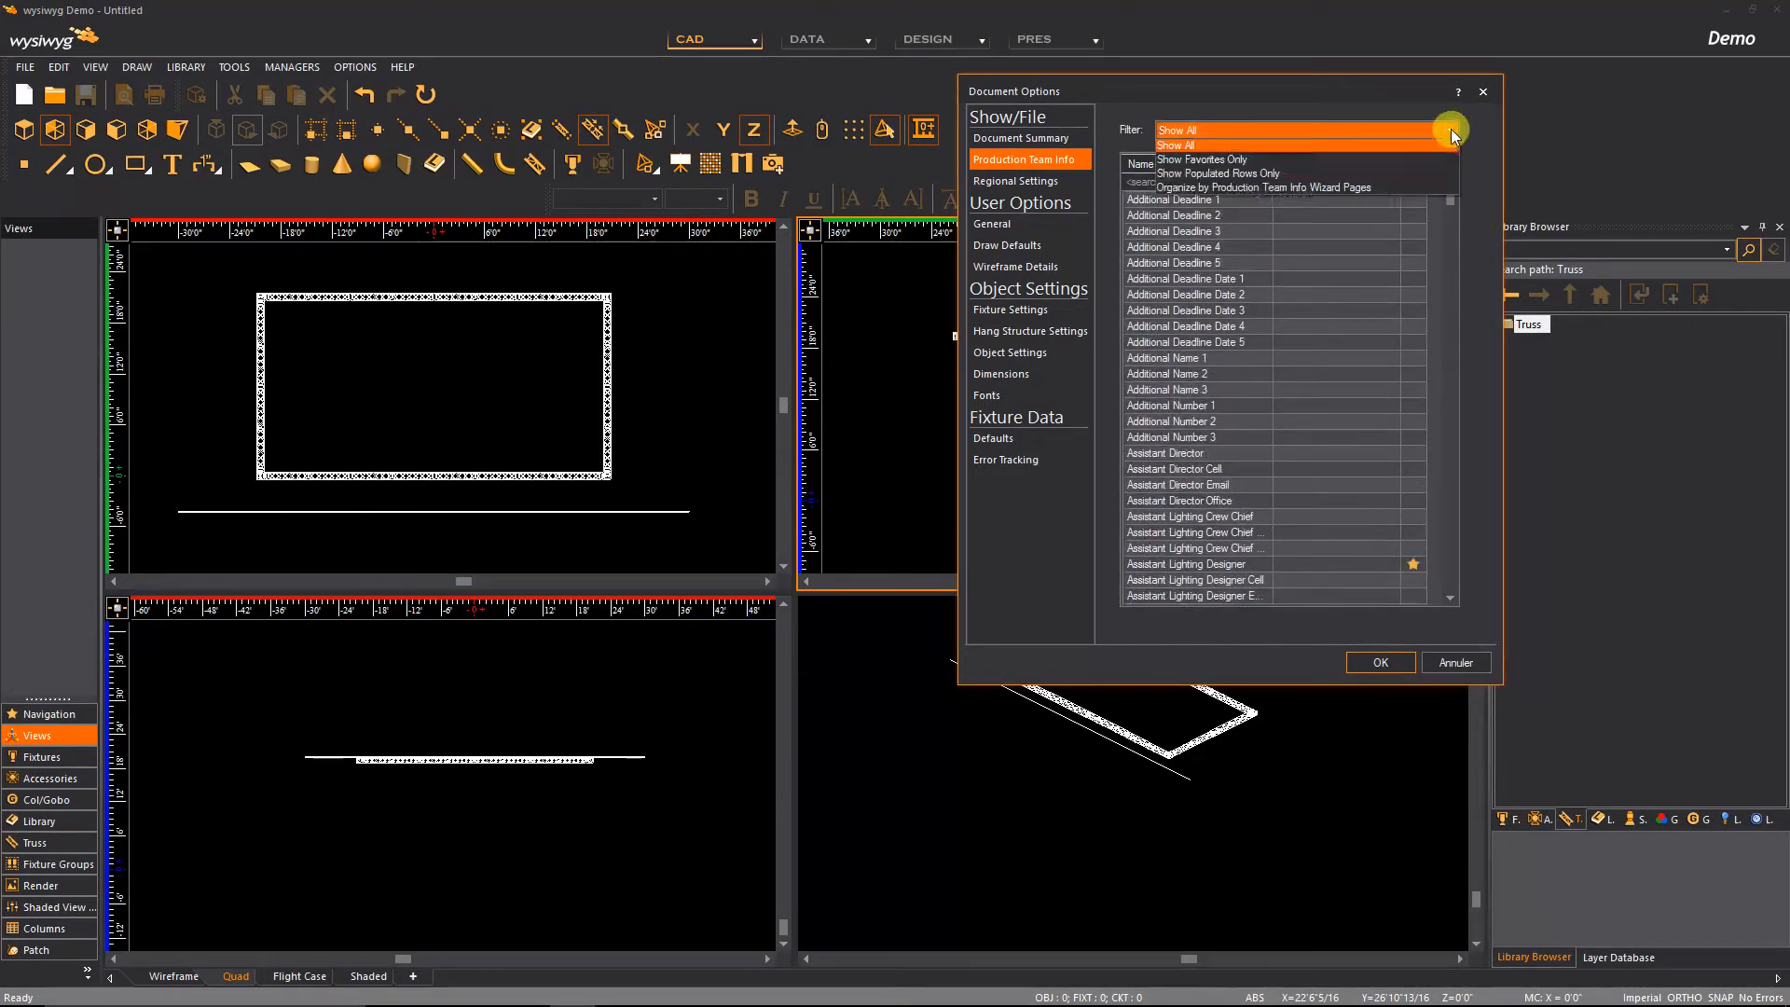
left_click(1212, 162)
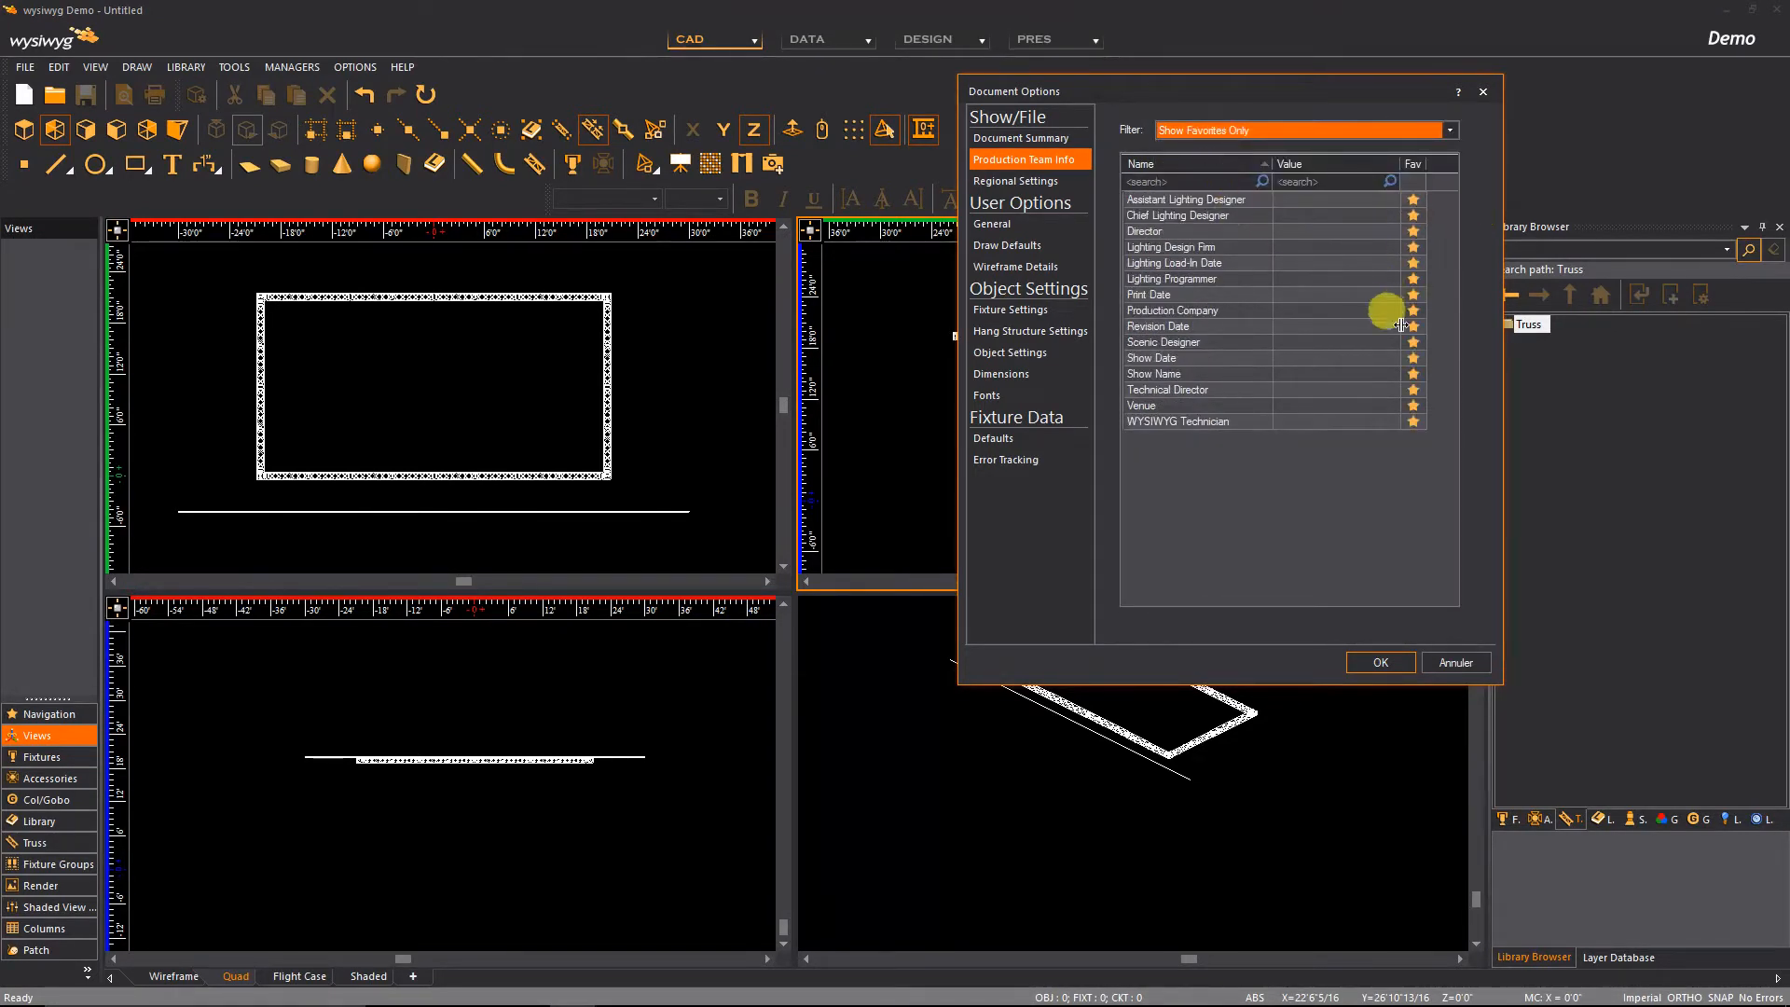
left_click(1450, 129)
left_click(1239, 146)
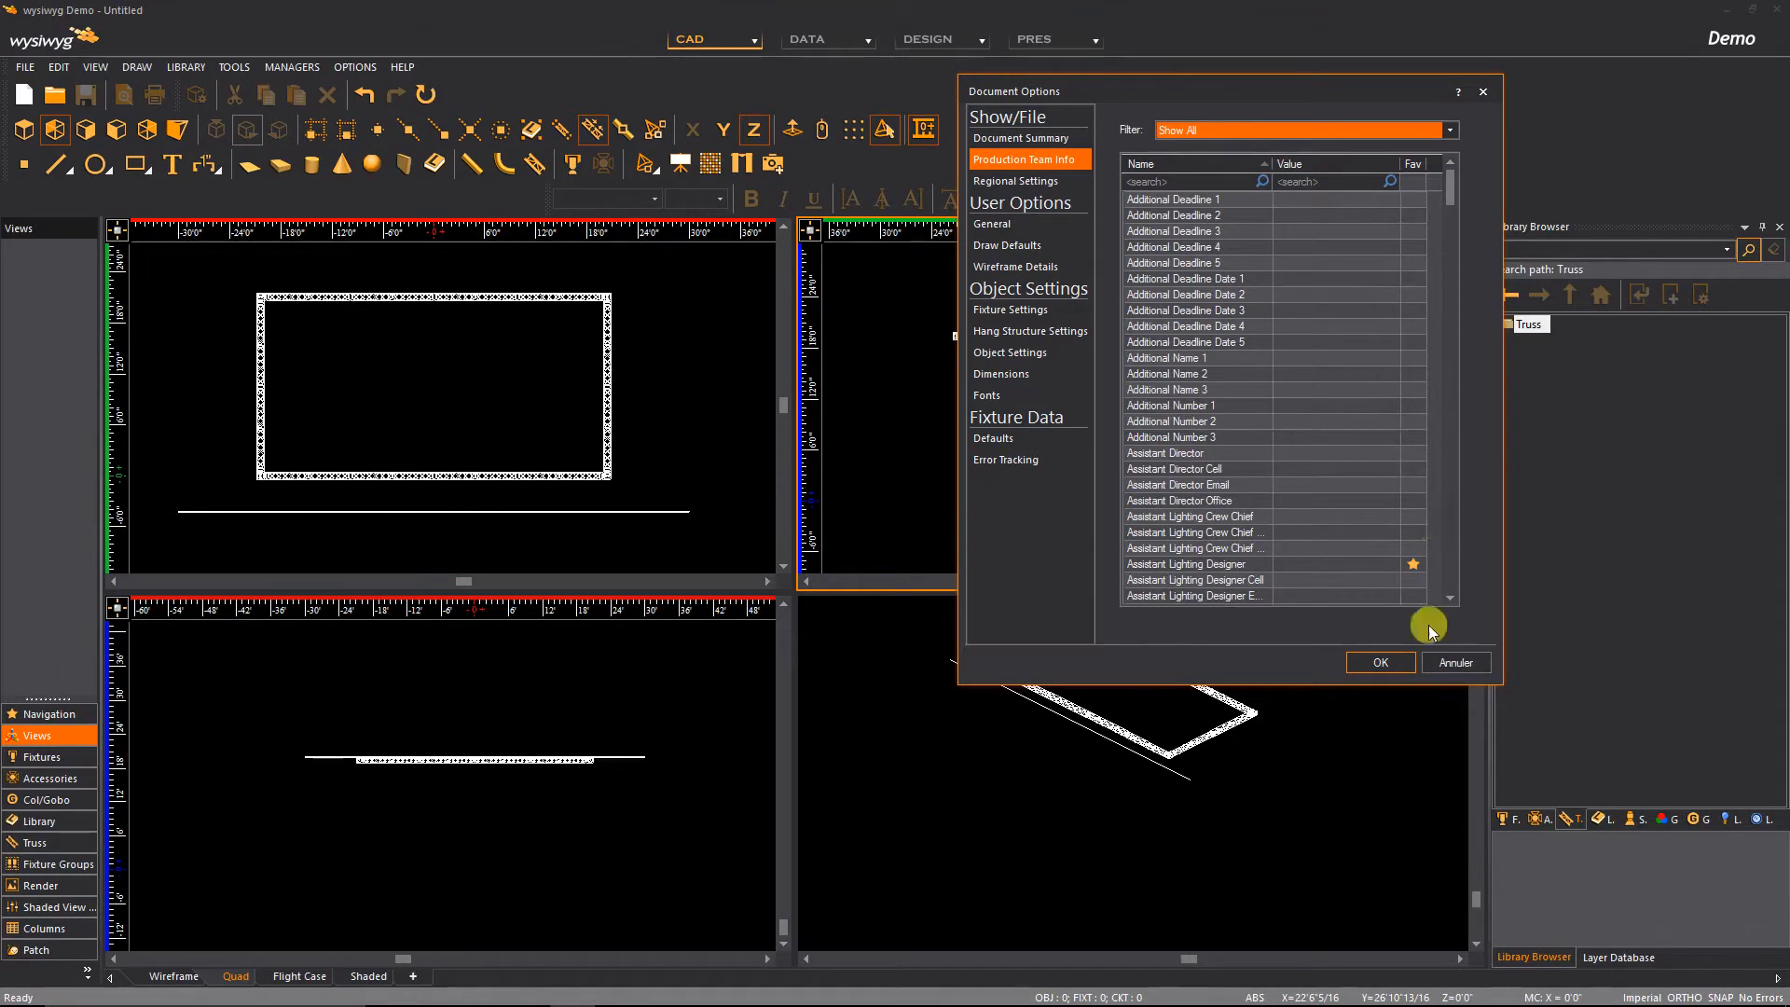
left_click(1449, 129)
left_click(1270, 161)
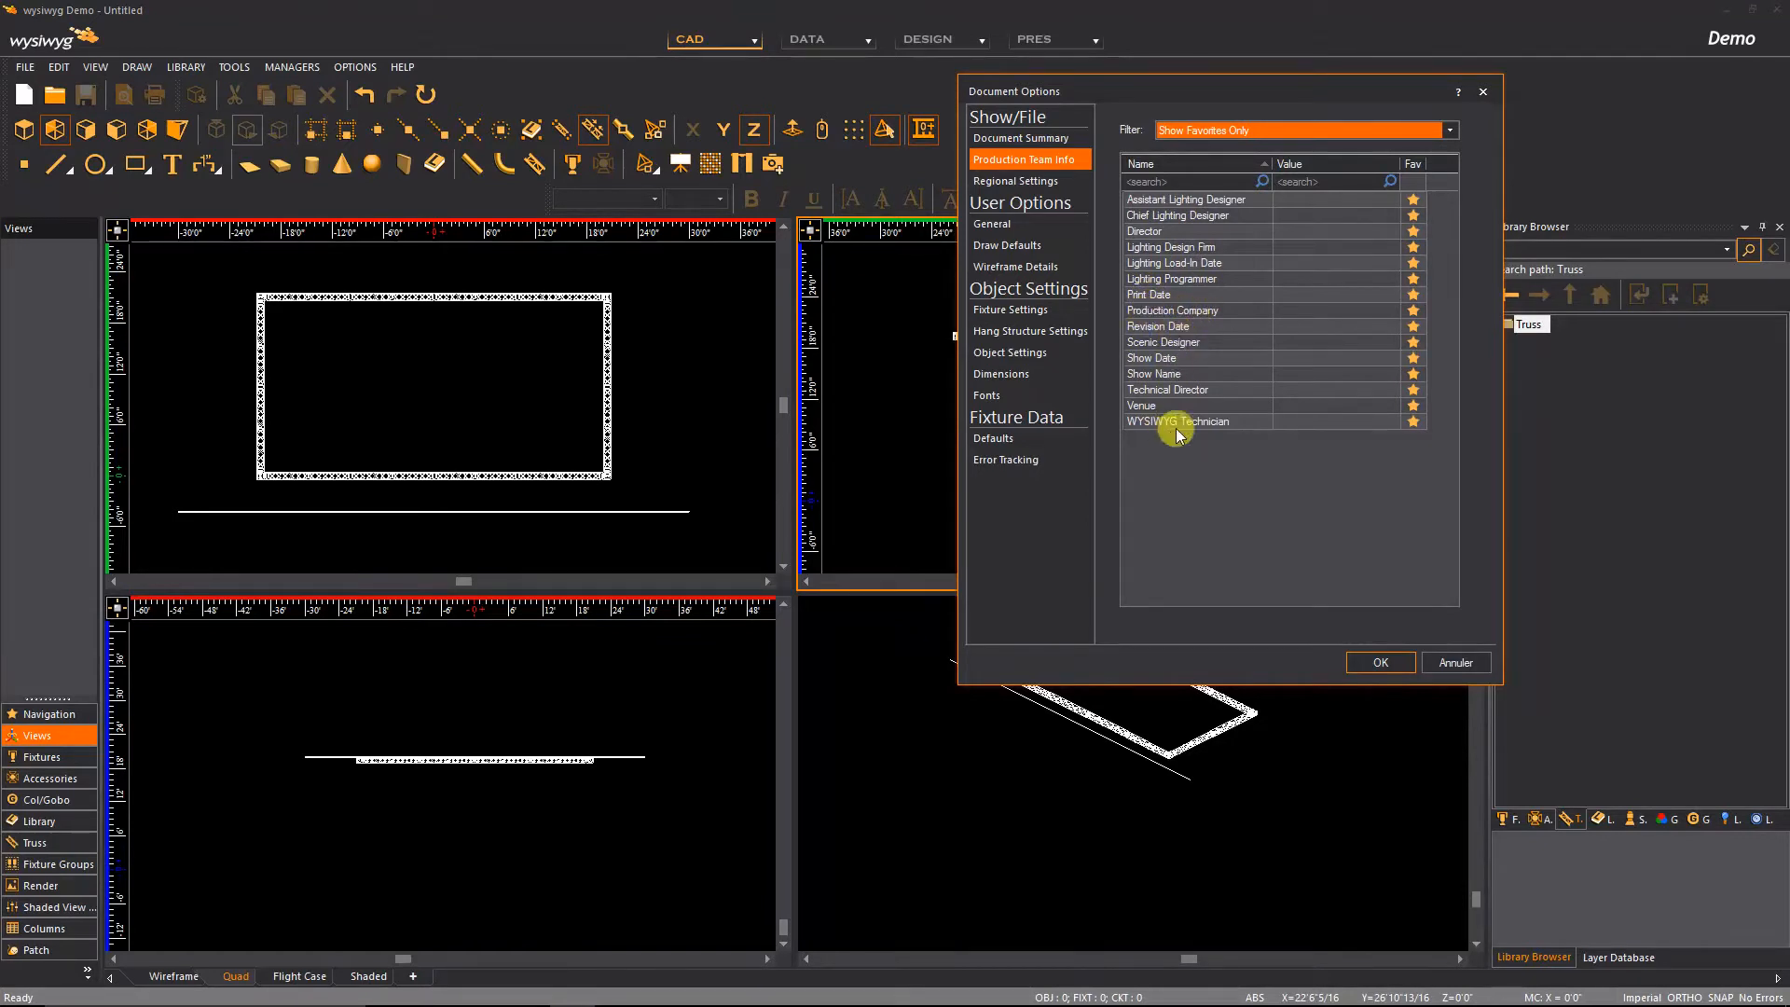
Enter the chief lighting designer's name in the production team info
left_click(1202, 213)
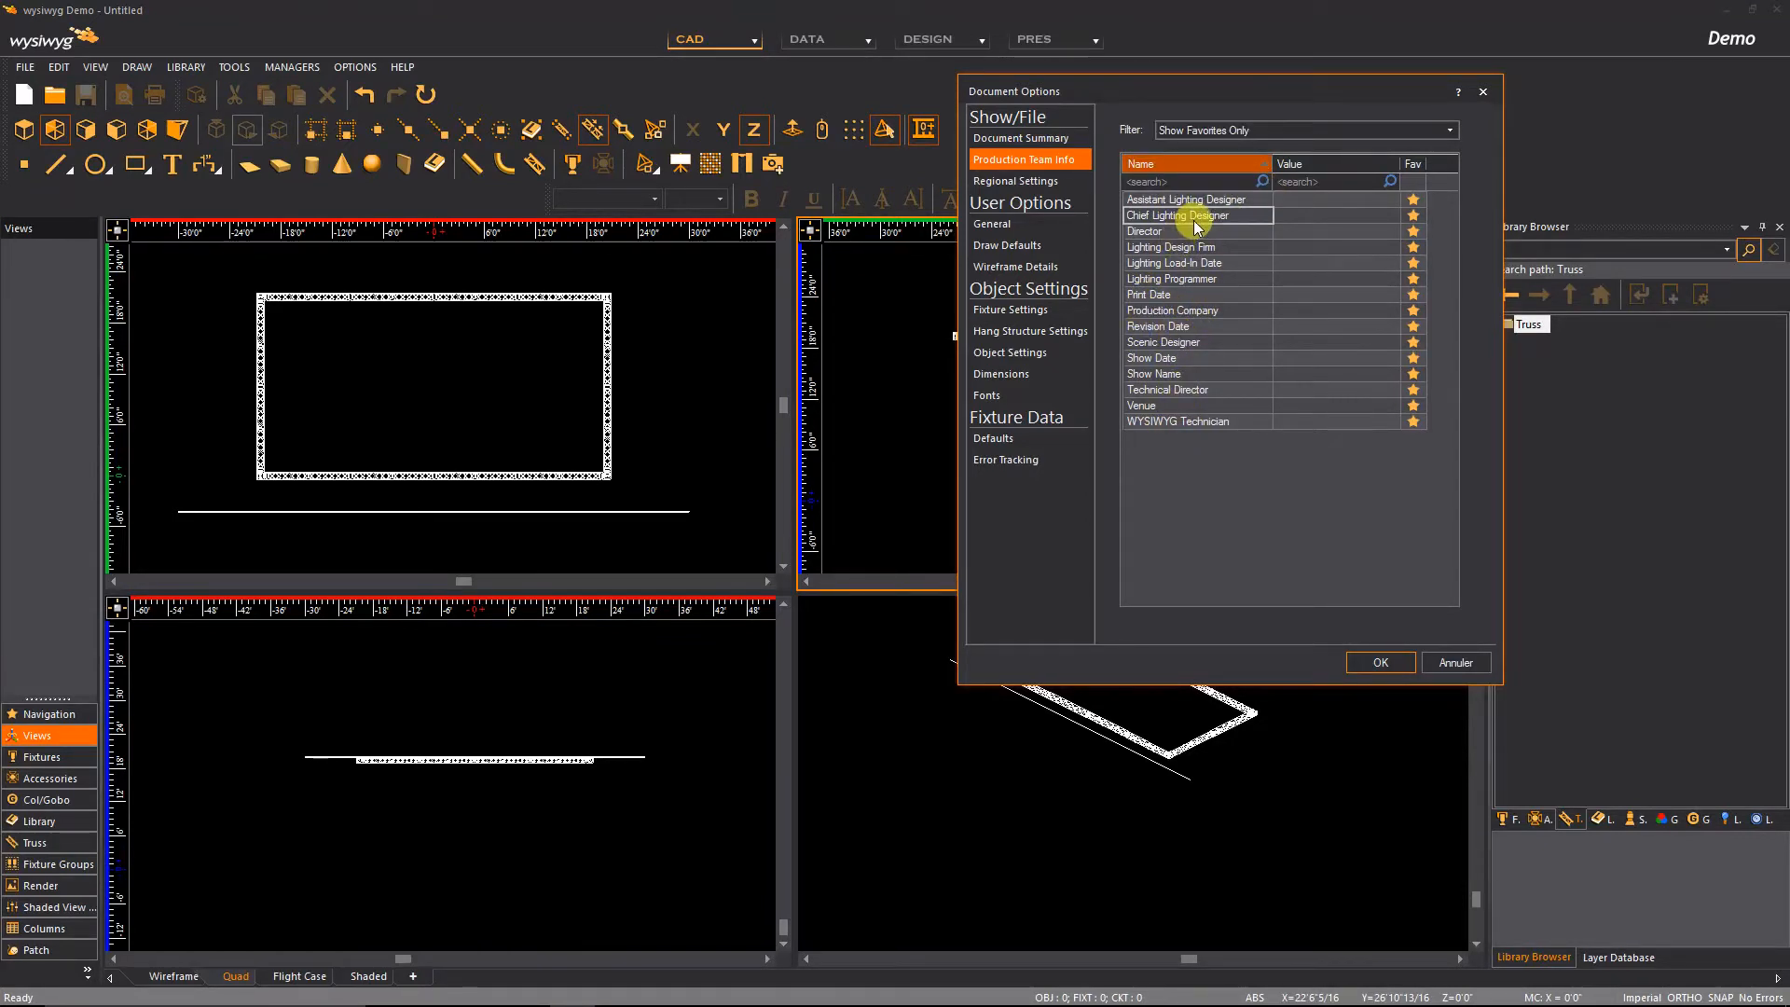
left_click(1286, 214)
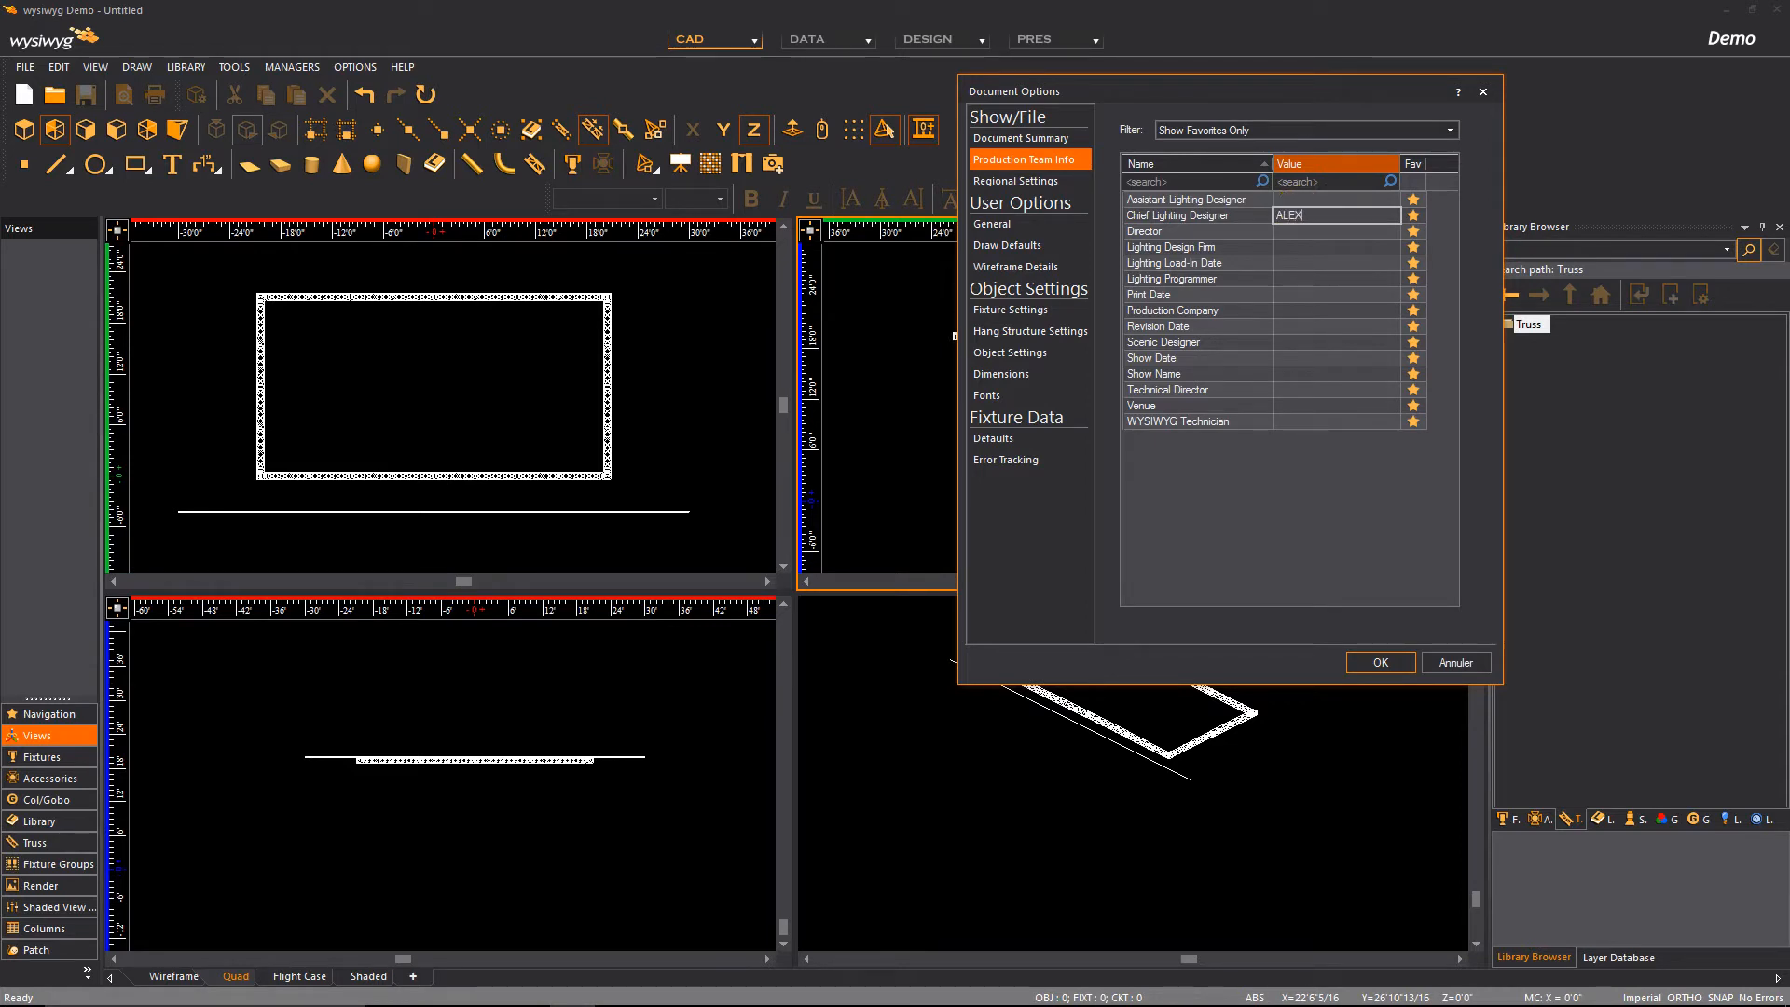
left_click(1291, 405)
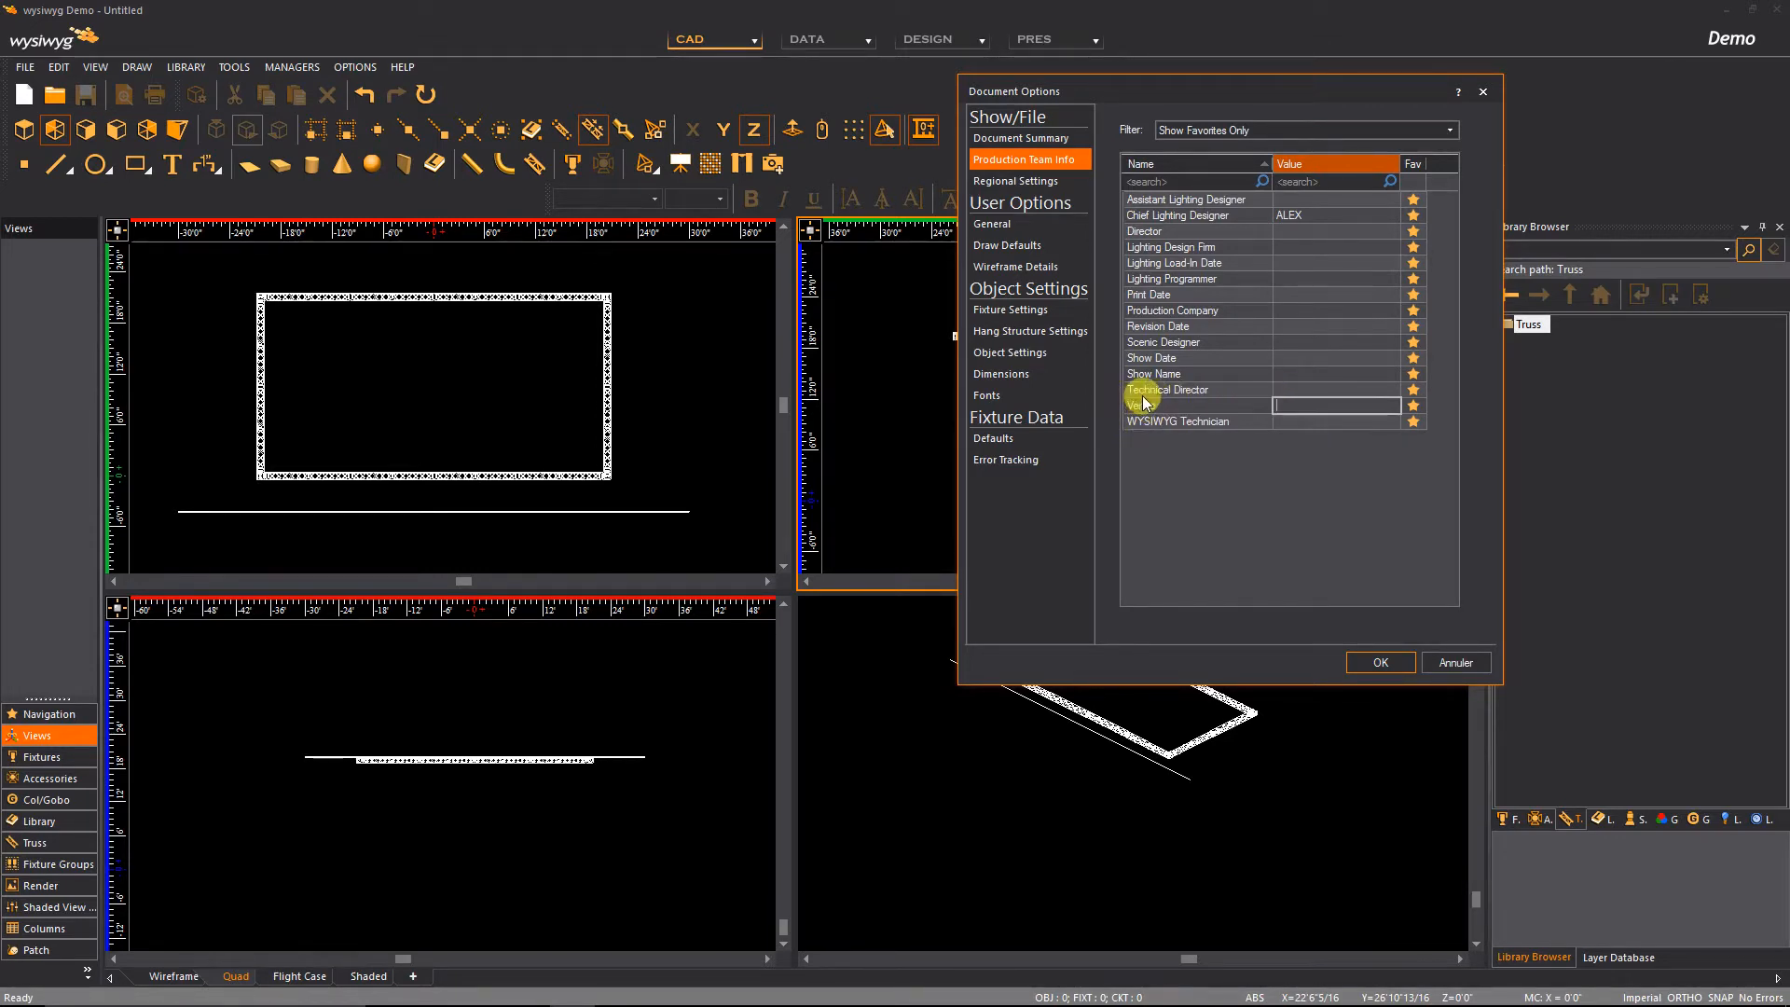
left_click(1298, 359)
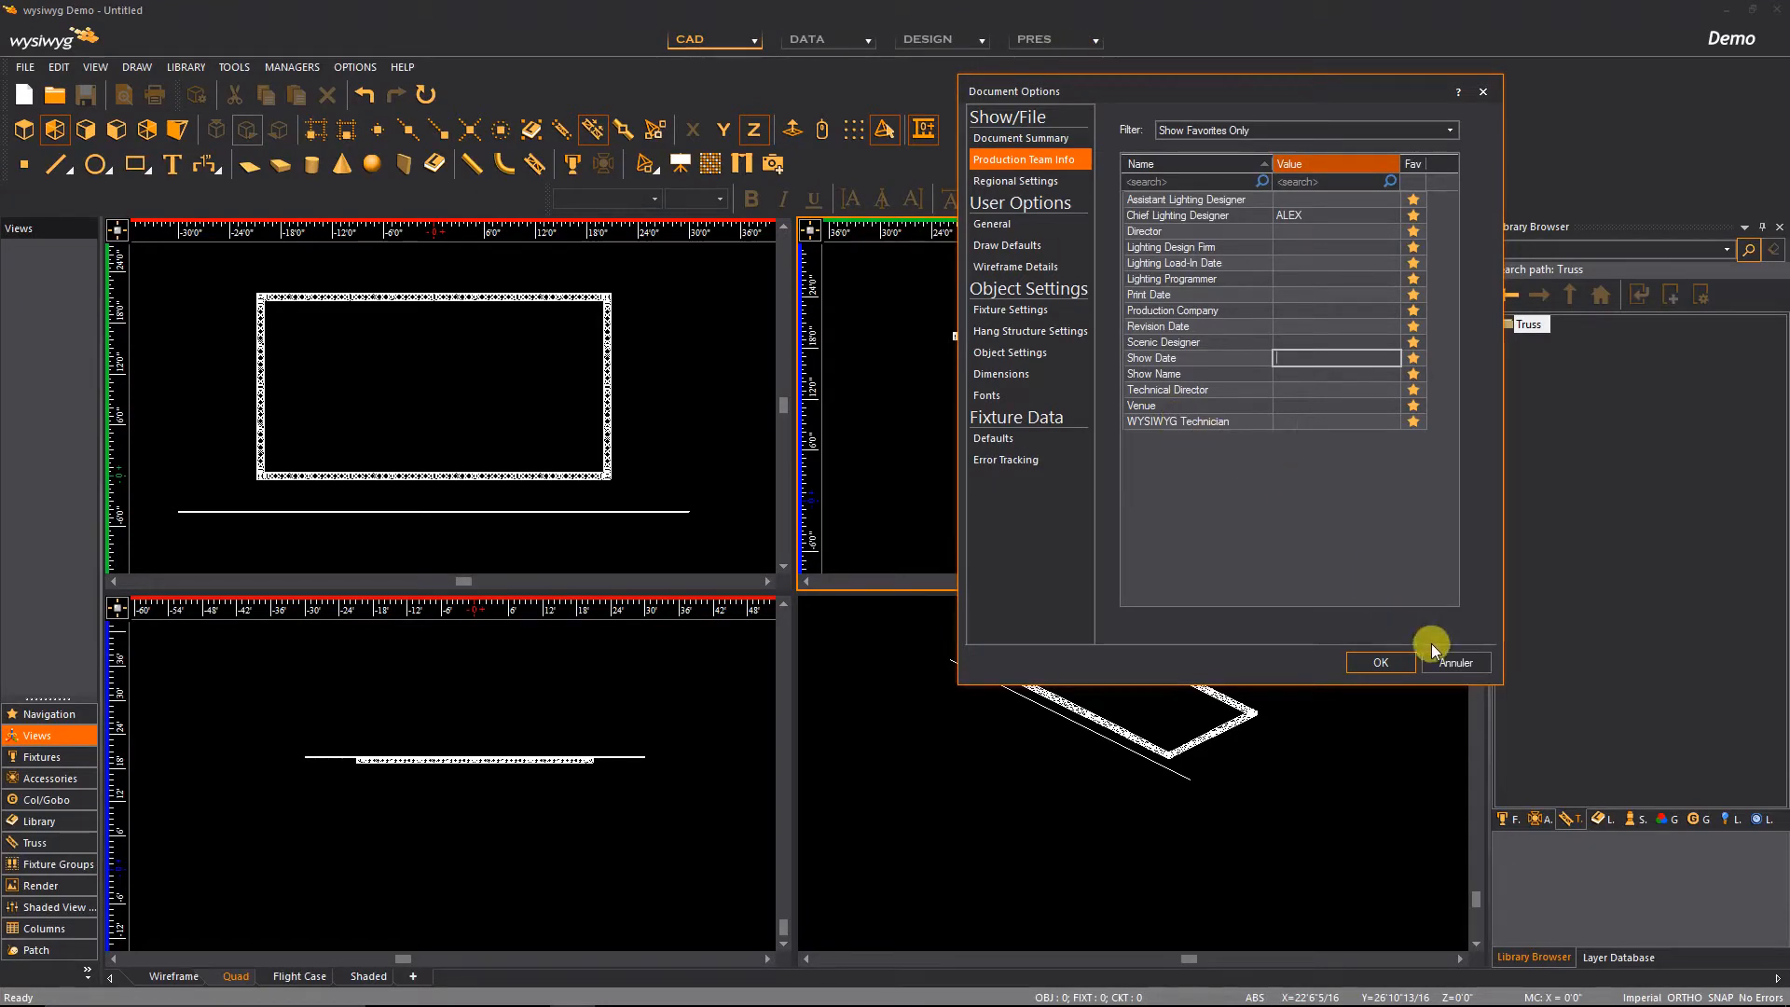
Disable tooltips in the document's general user options
left_click(1003, 224)
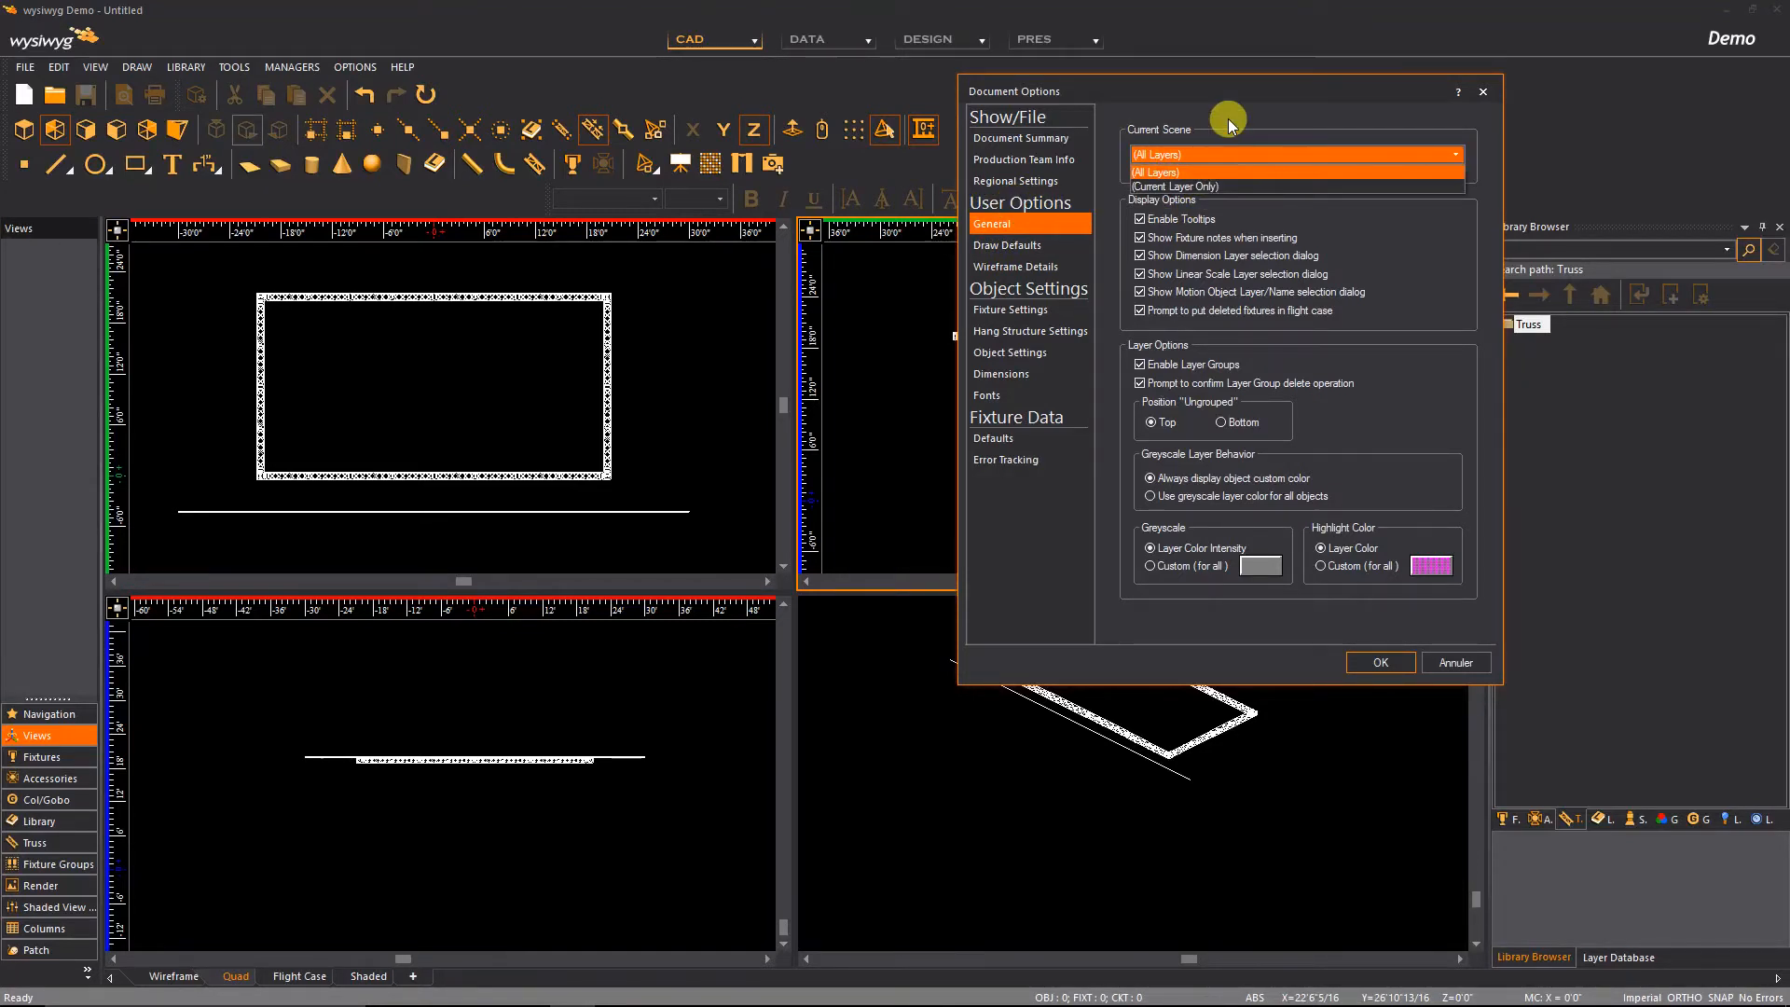
left_click(1140, 130)
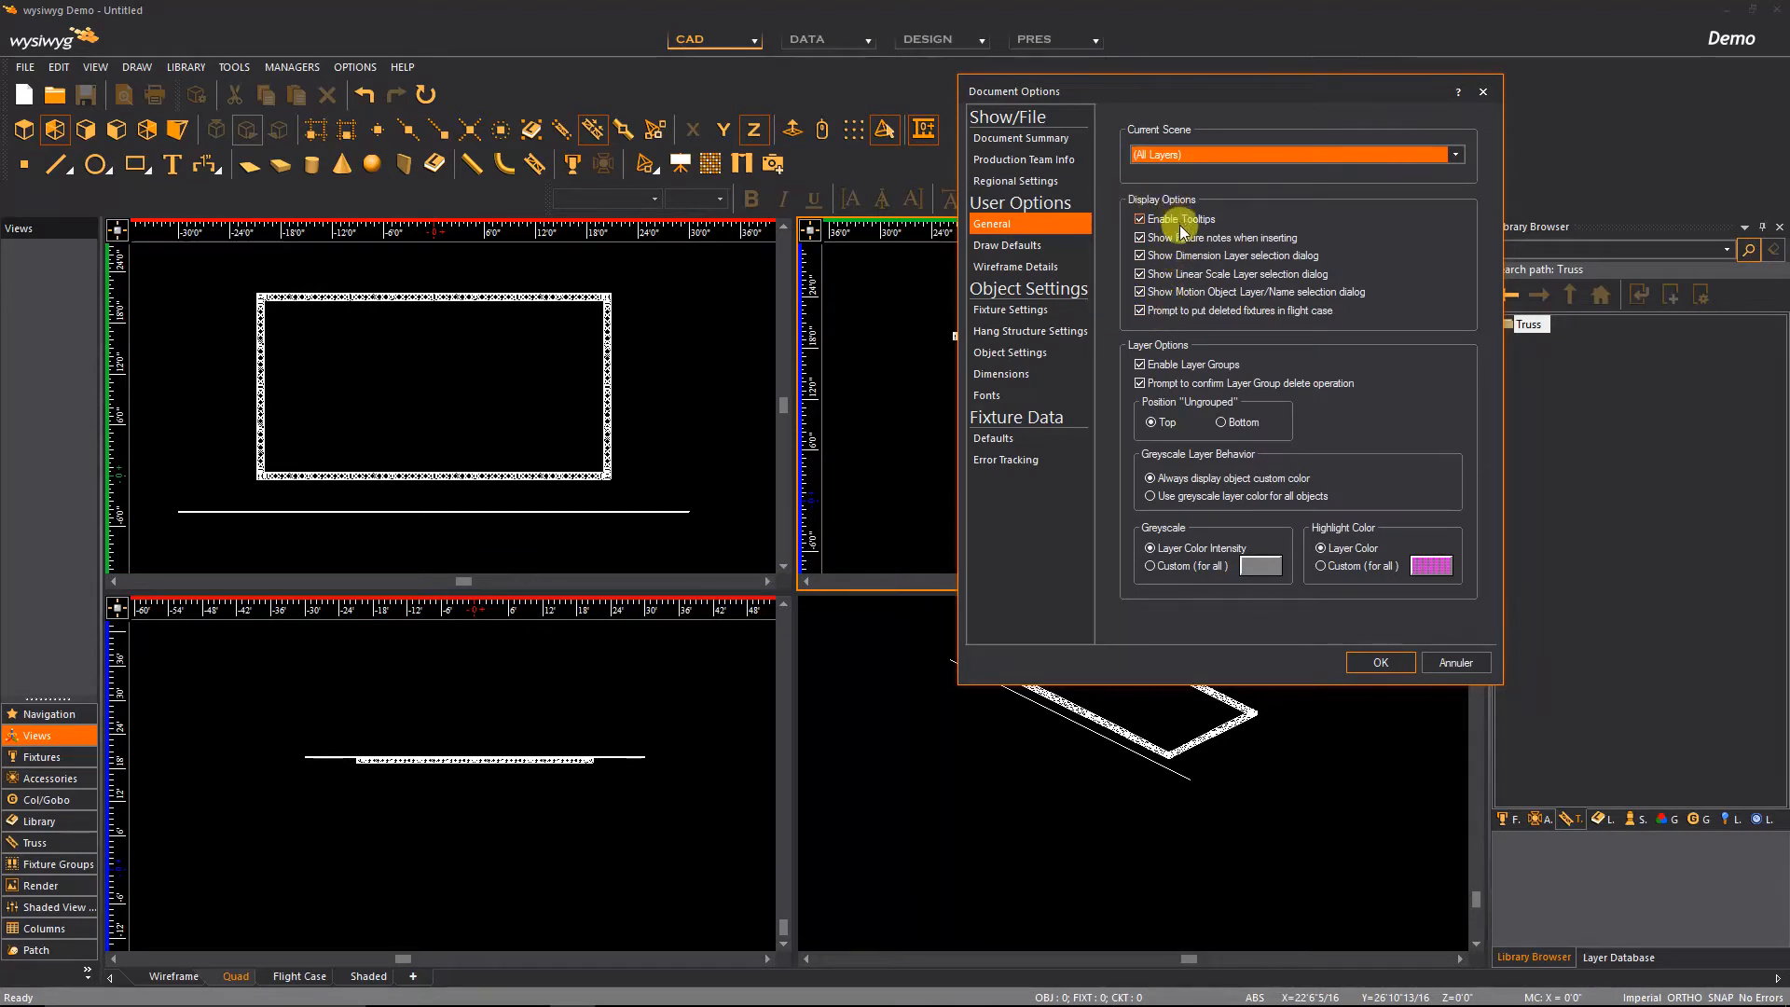
left_click(1140, 222)
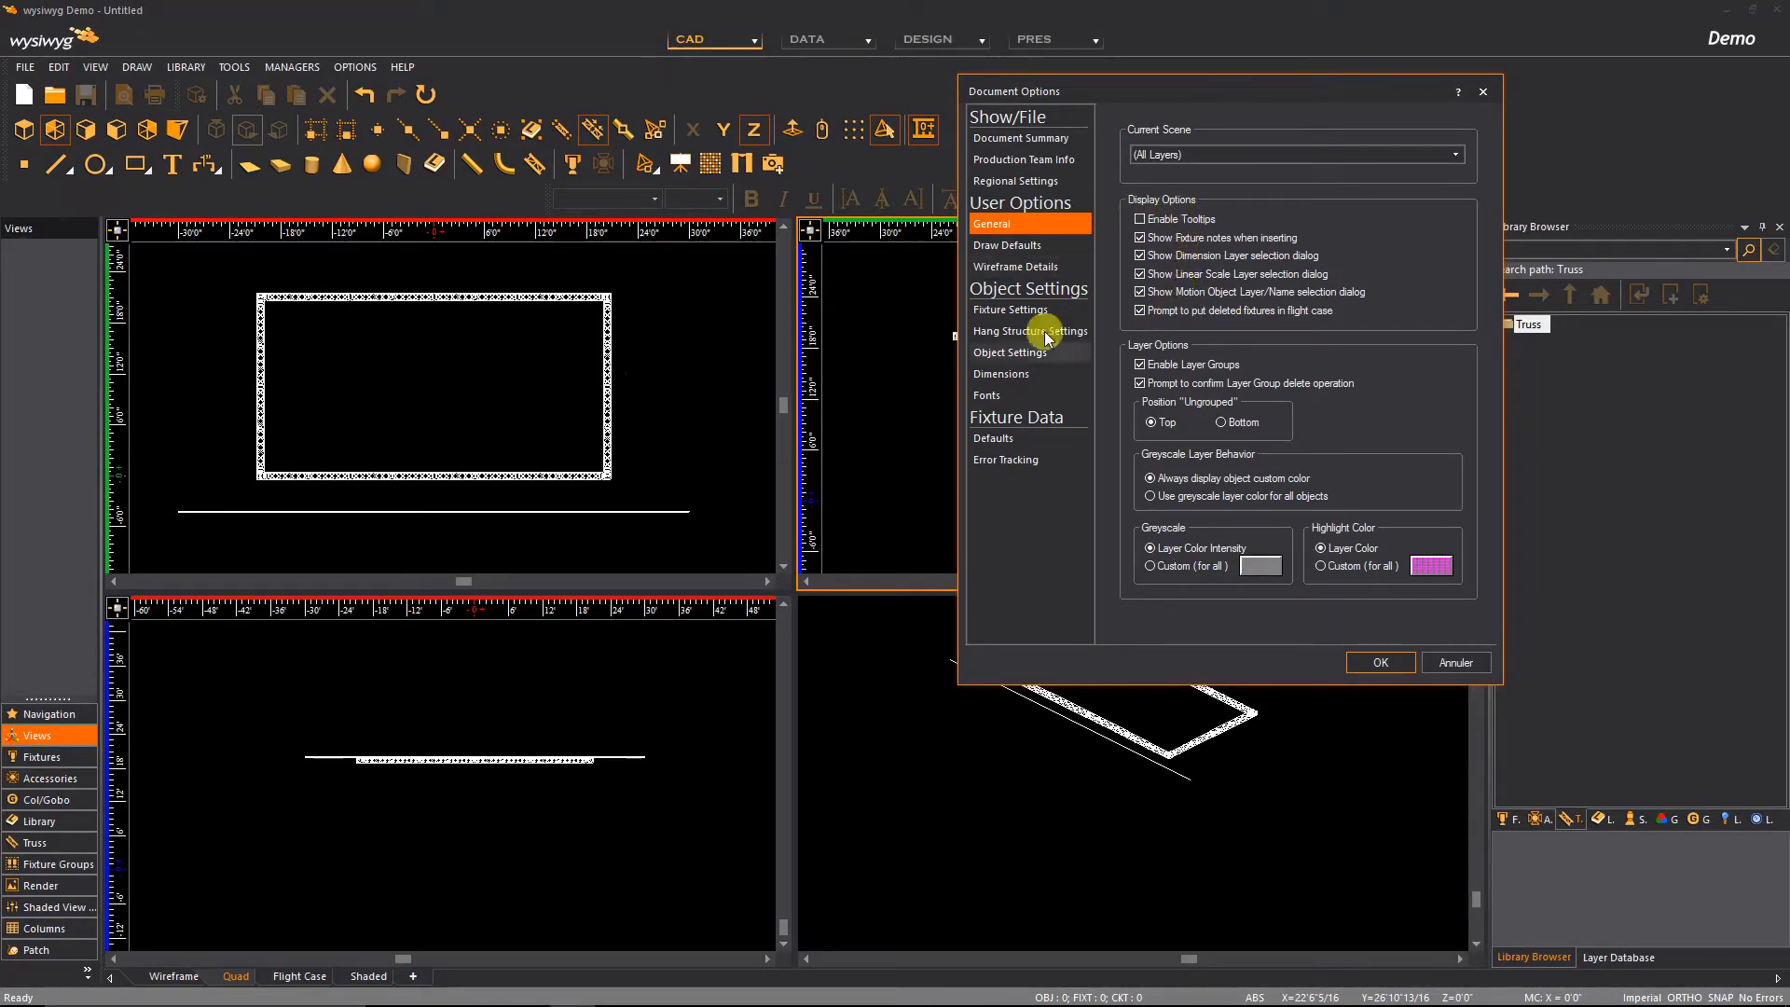
left_click(1139, 366)
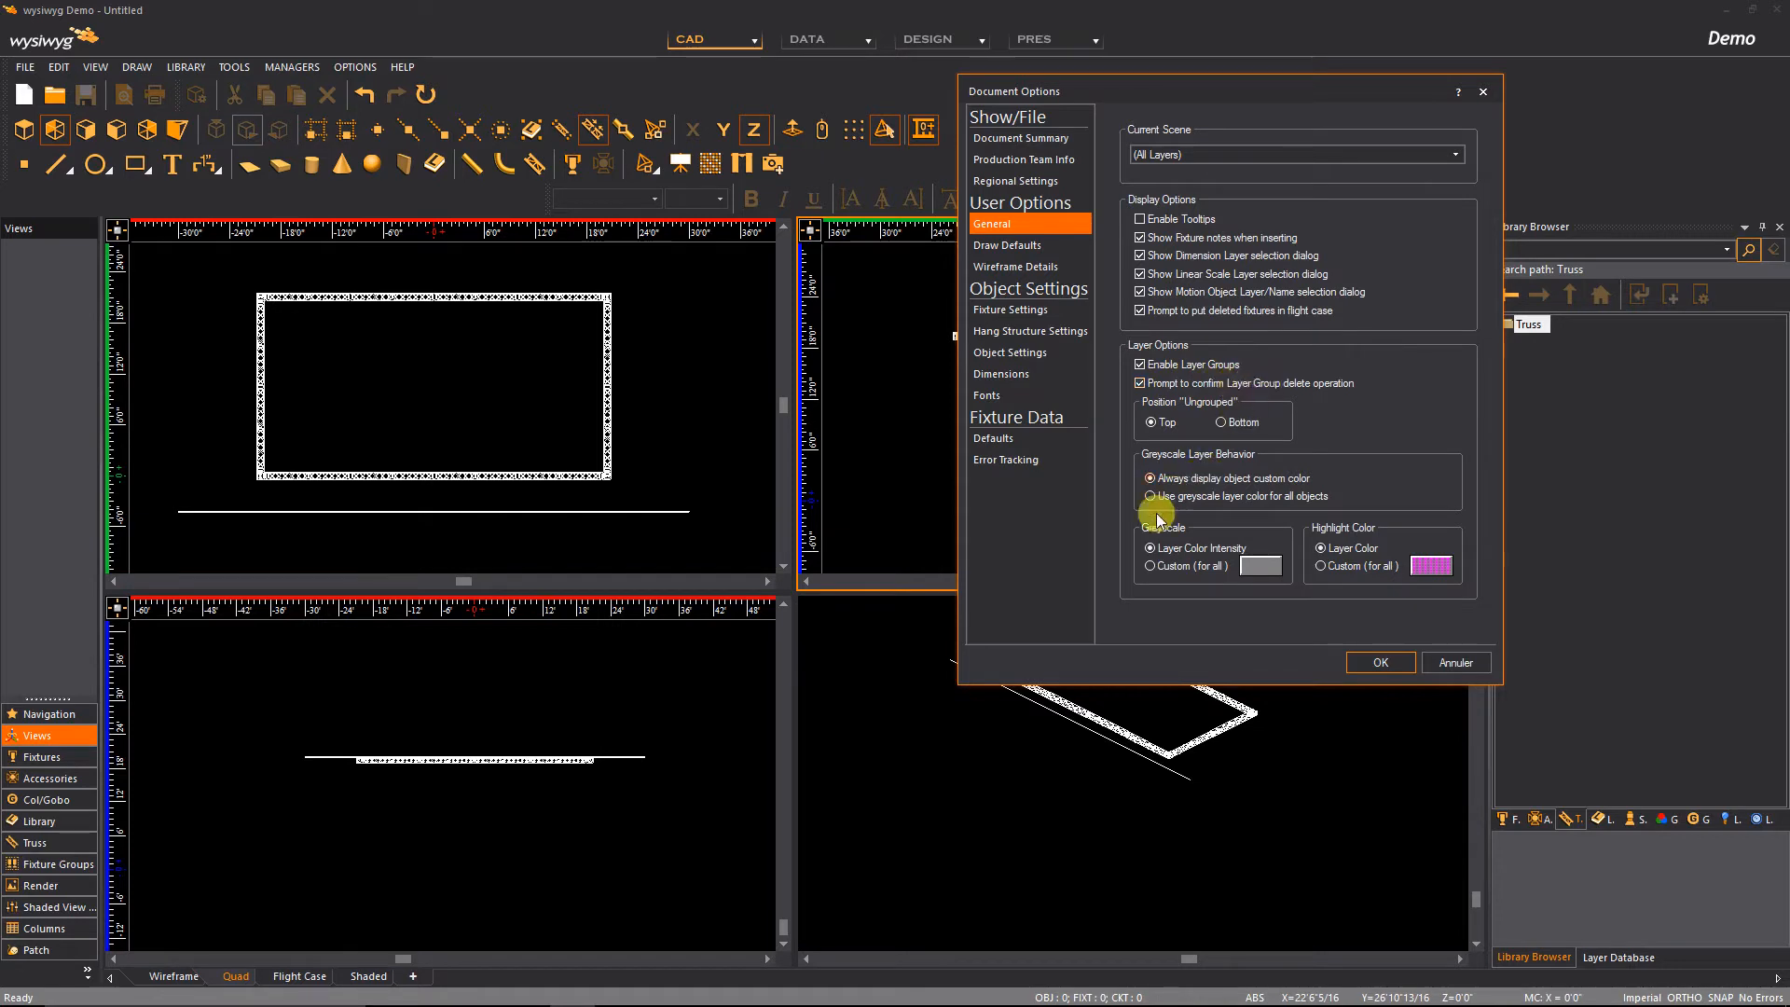
Switch the drawing defaults to metric units and set the grid interval to 0.05 m
left_click(1006, 248)
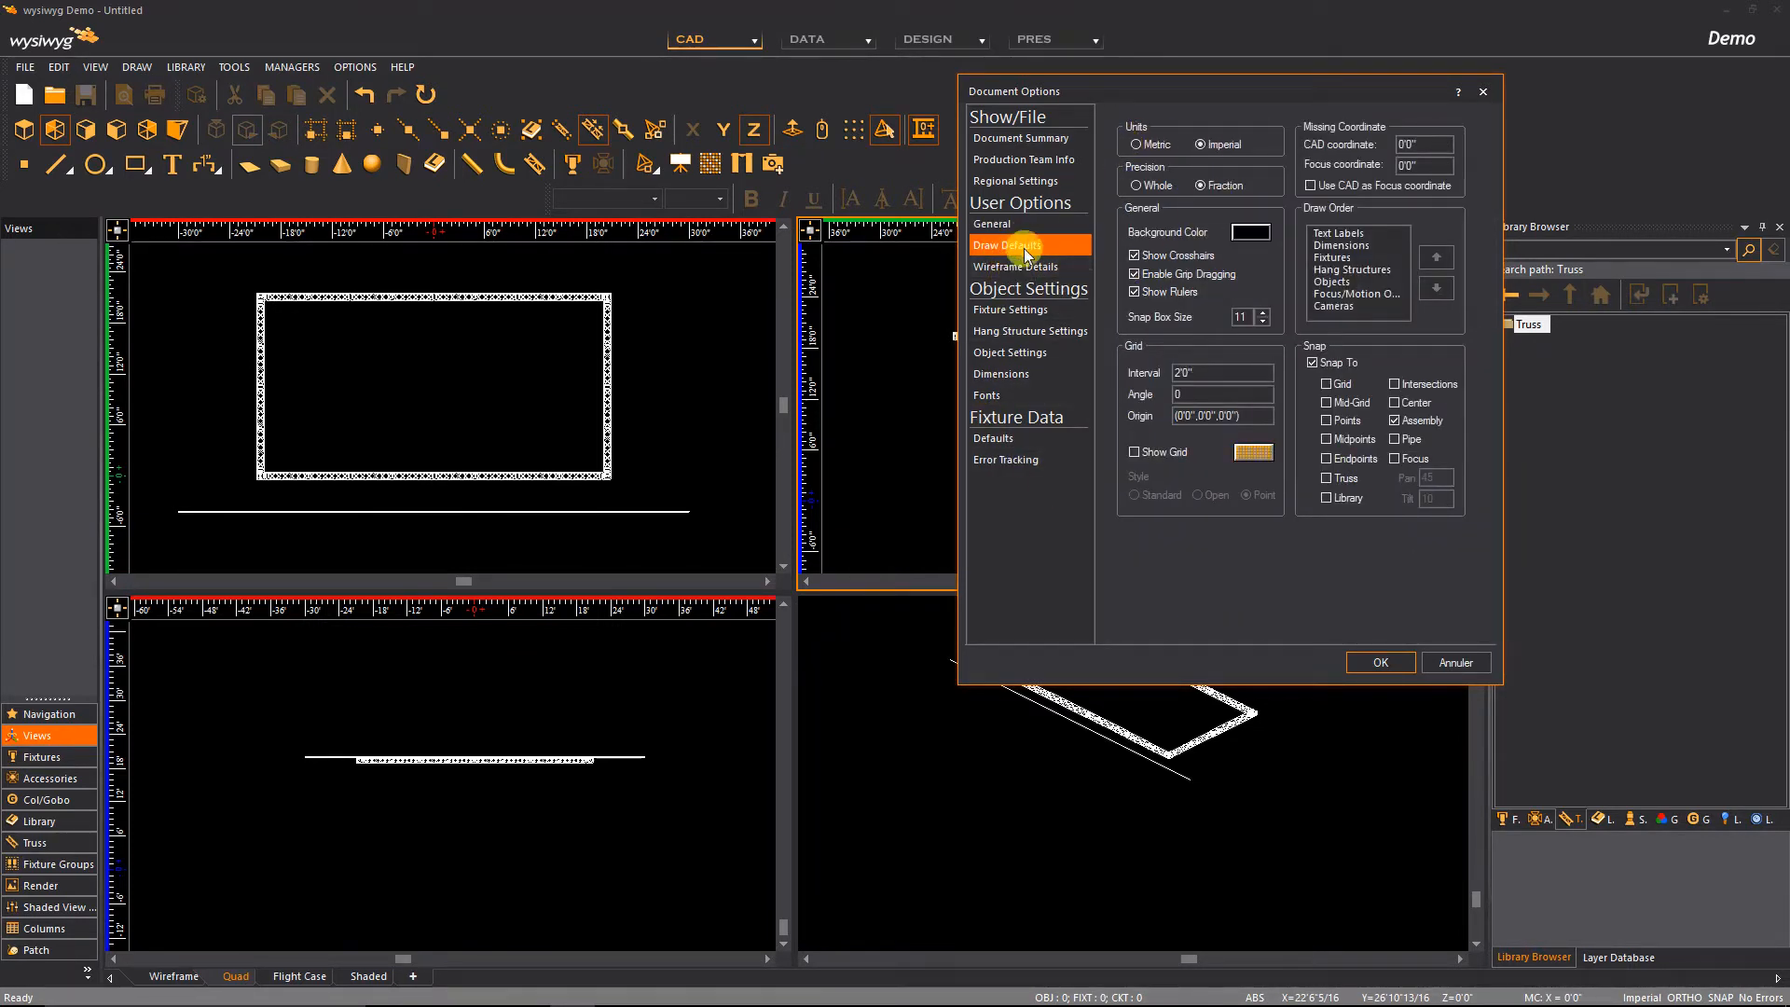
left_click(1136, 146)
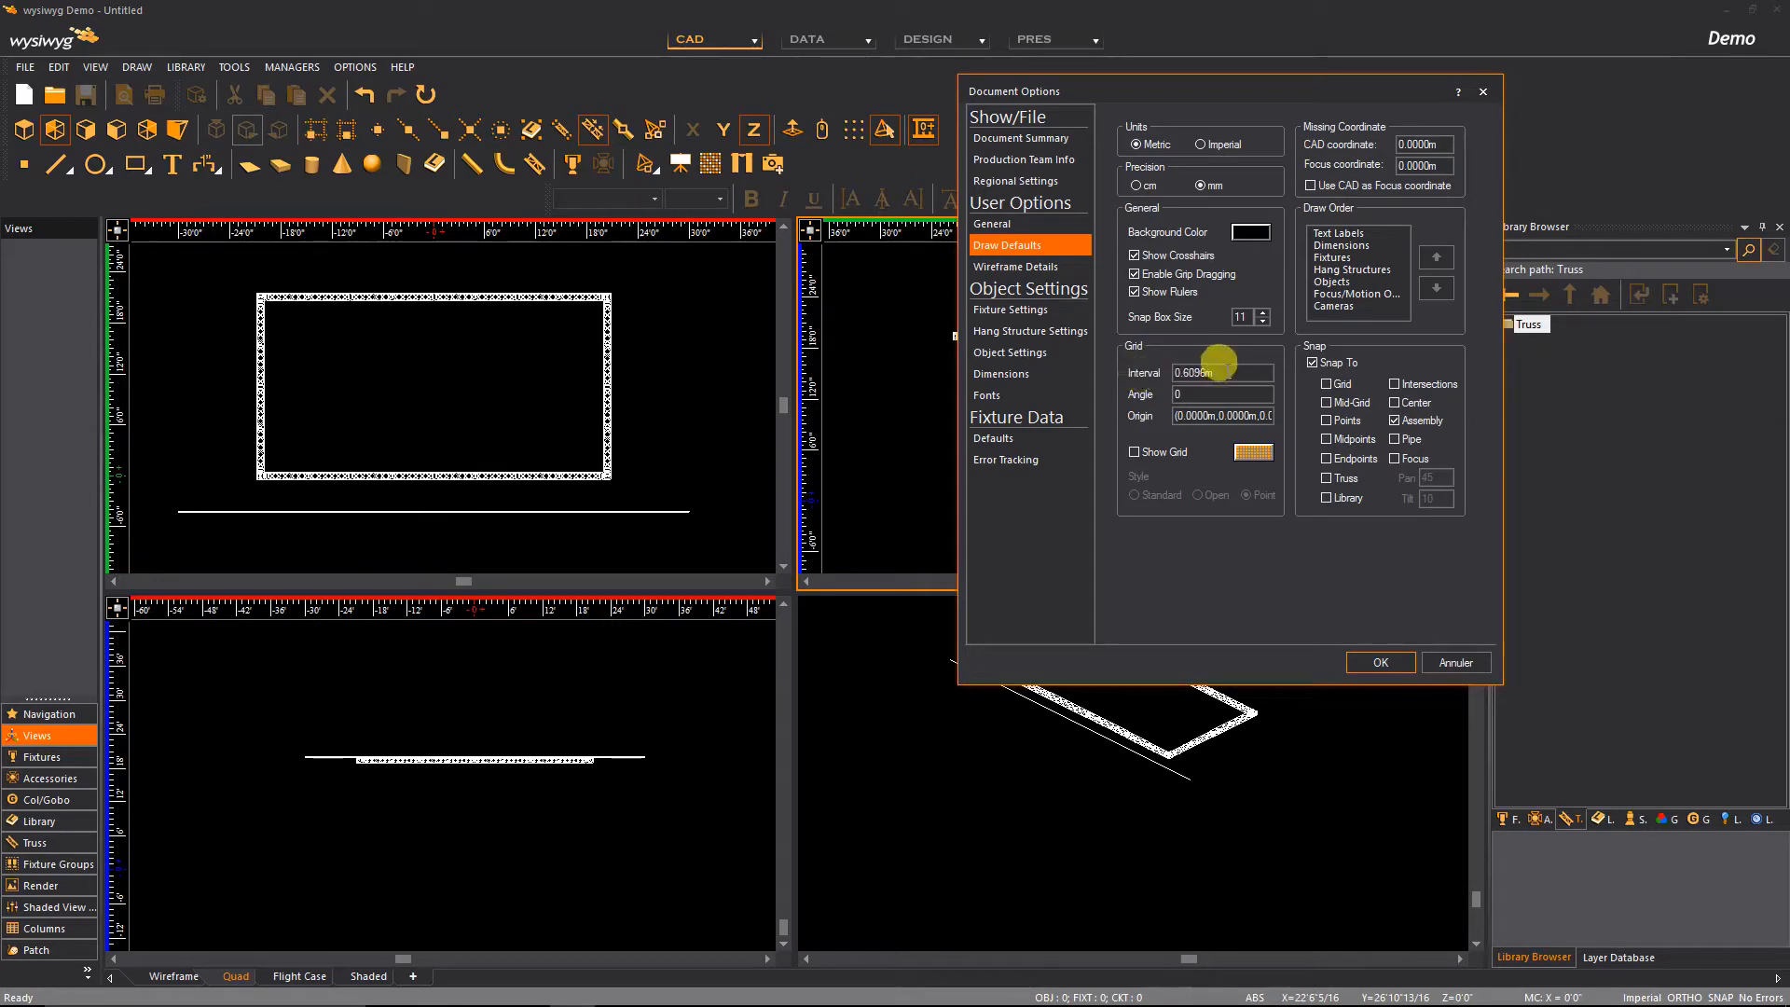
left_click_drag(1204, 372, 1144, 368)
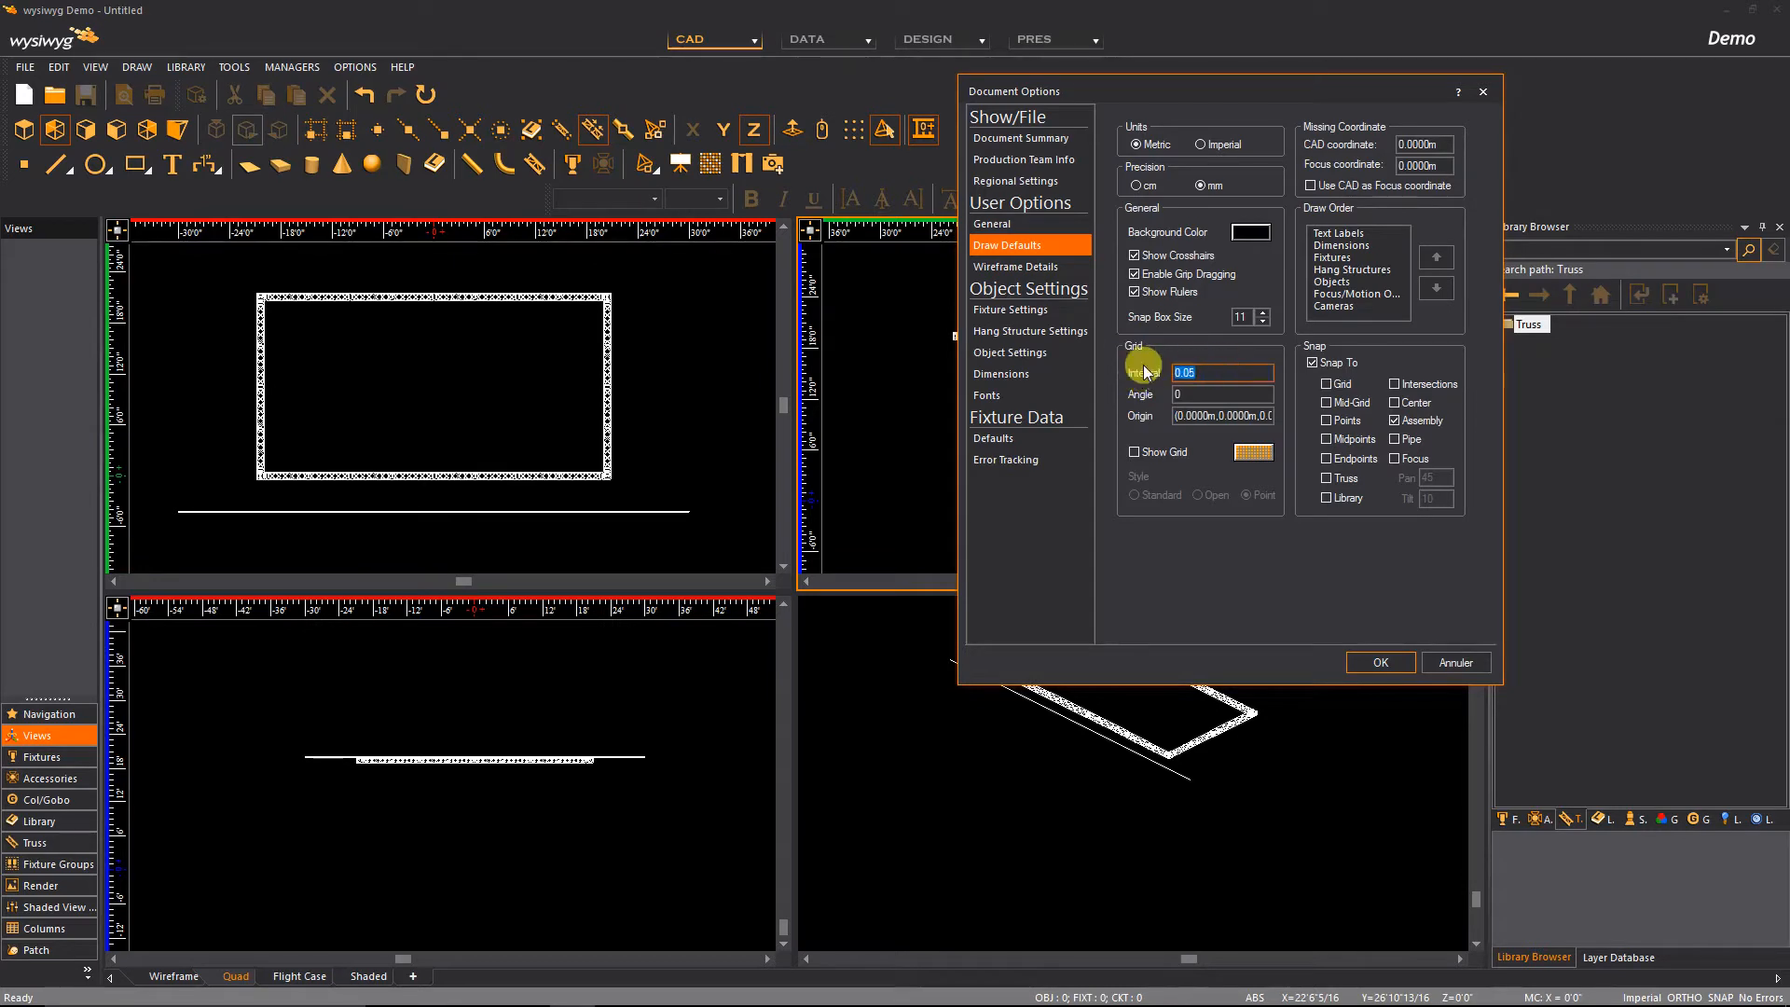
type("0.05")
left_click(1199, 392)
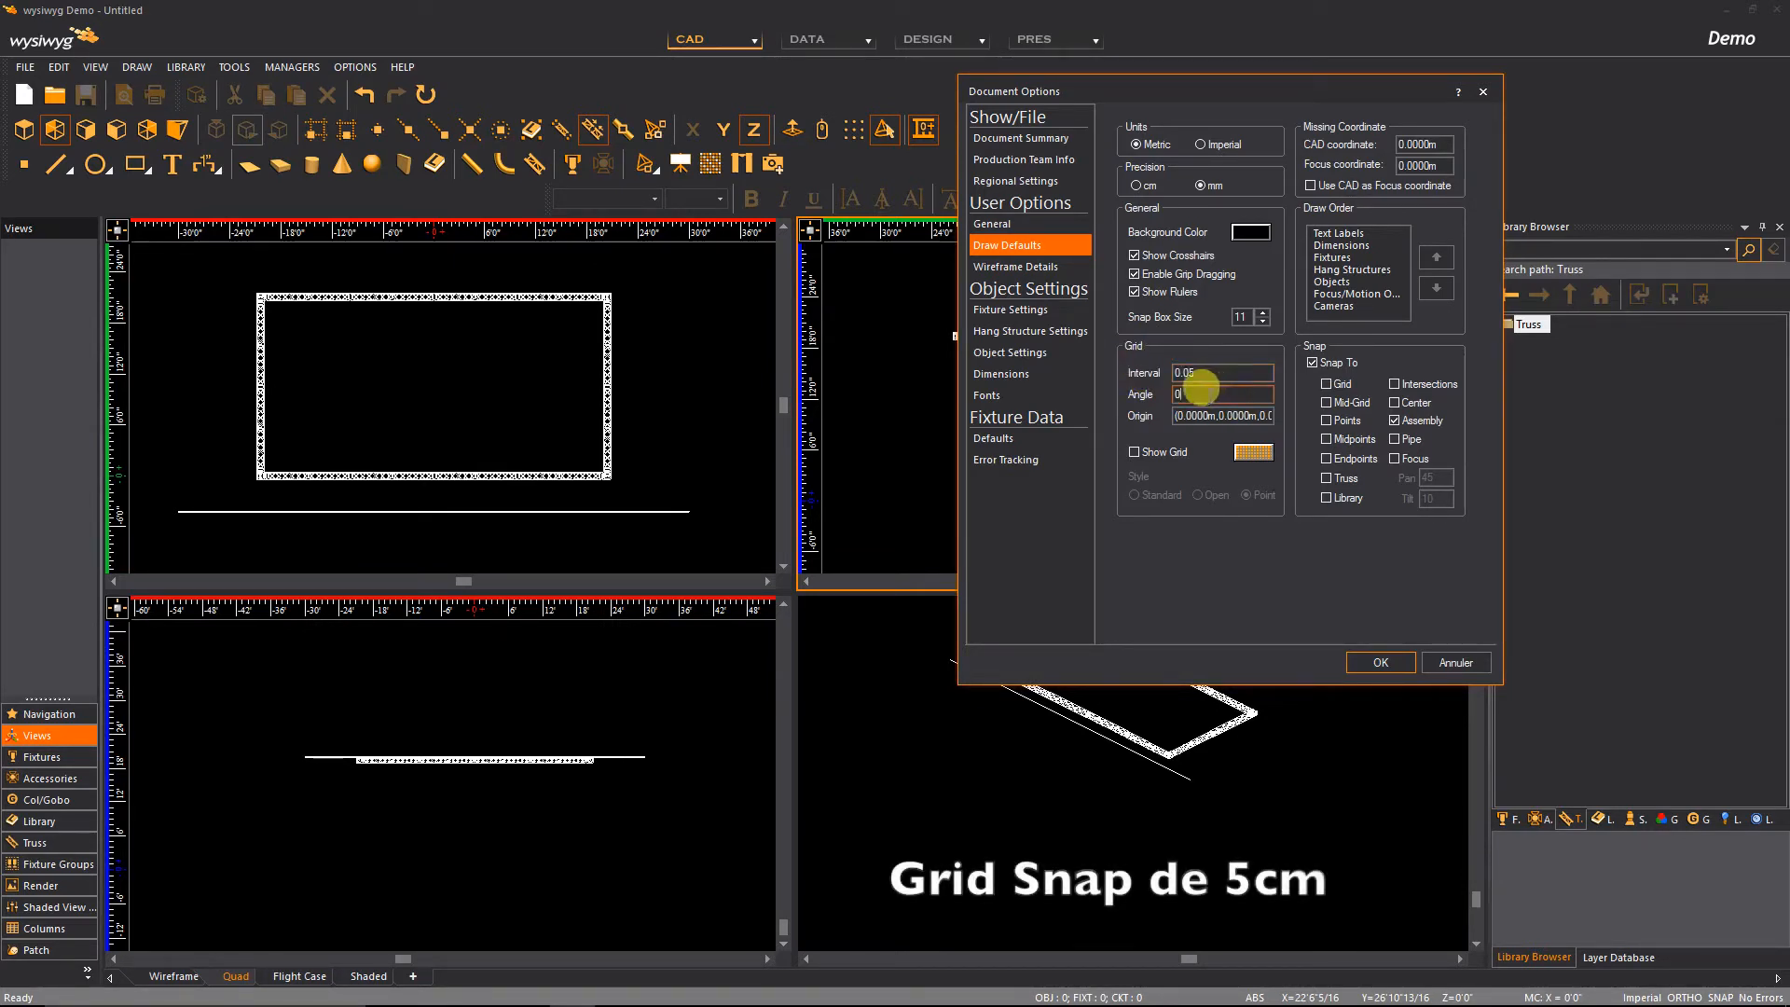
Turn on the grid display and set the grid color to white
left_click(1135, 451)
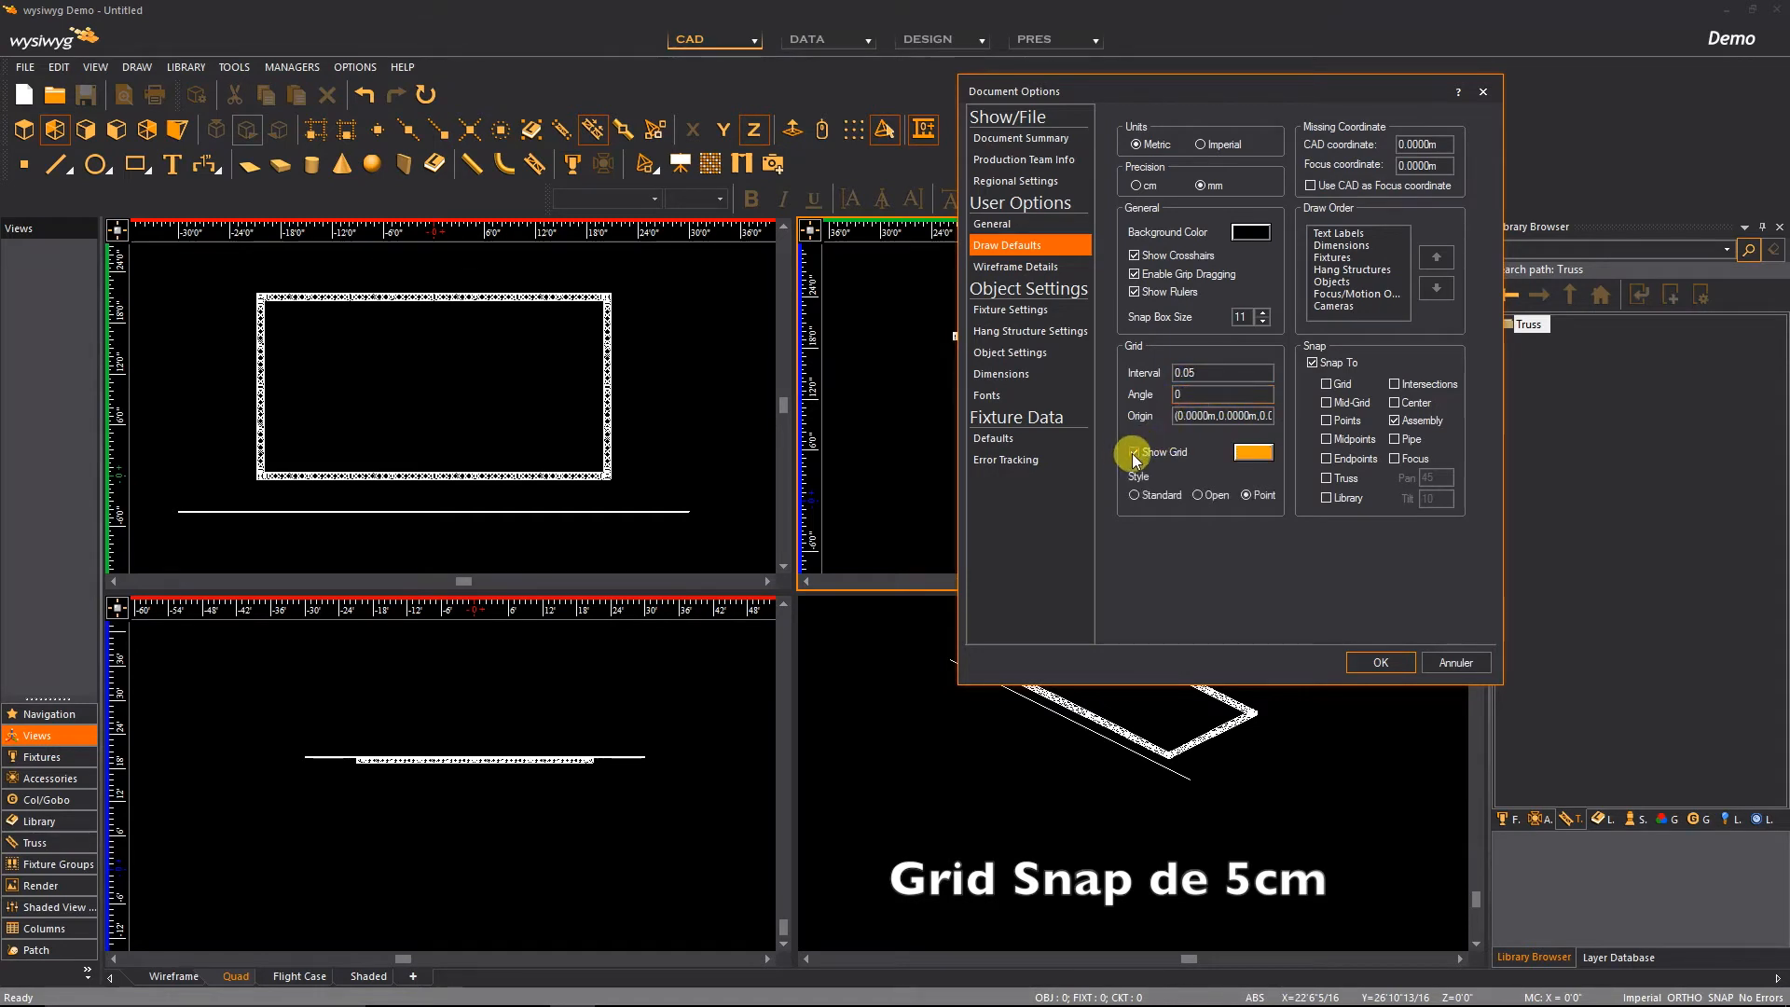
left_click(1273, 453)
left_click(1087, 457)
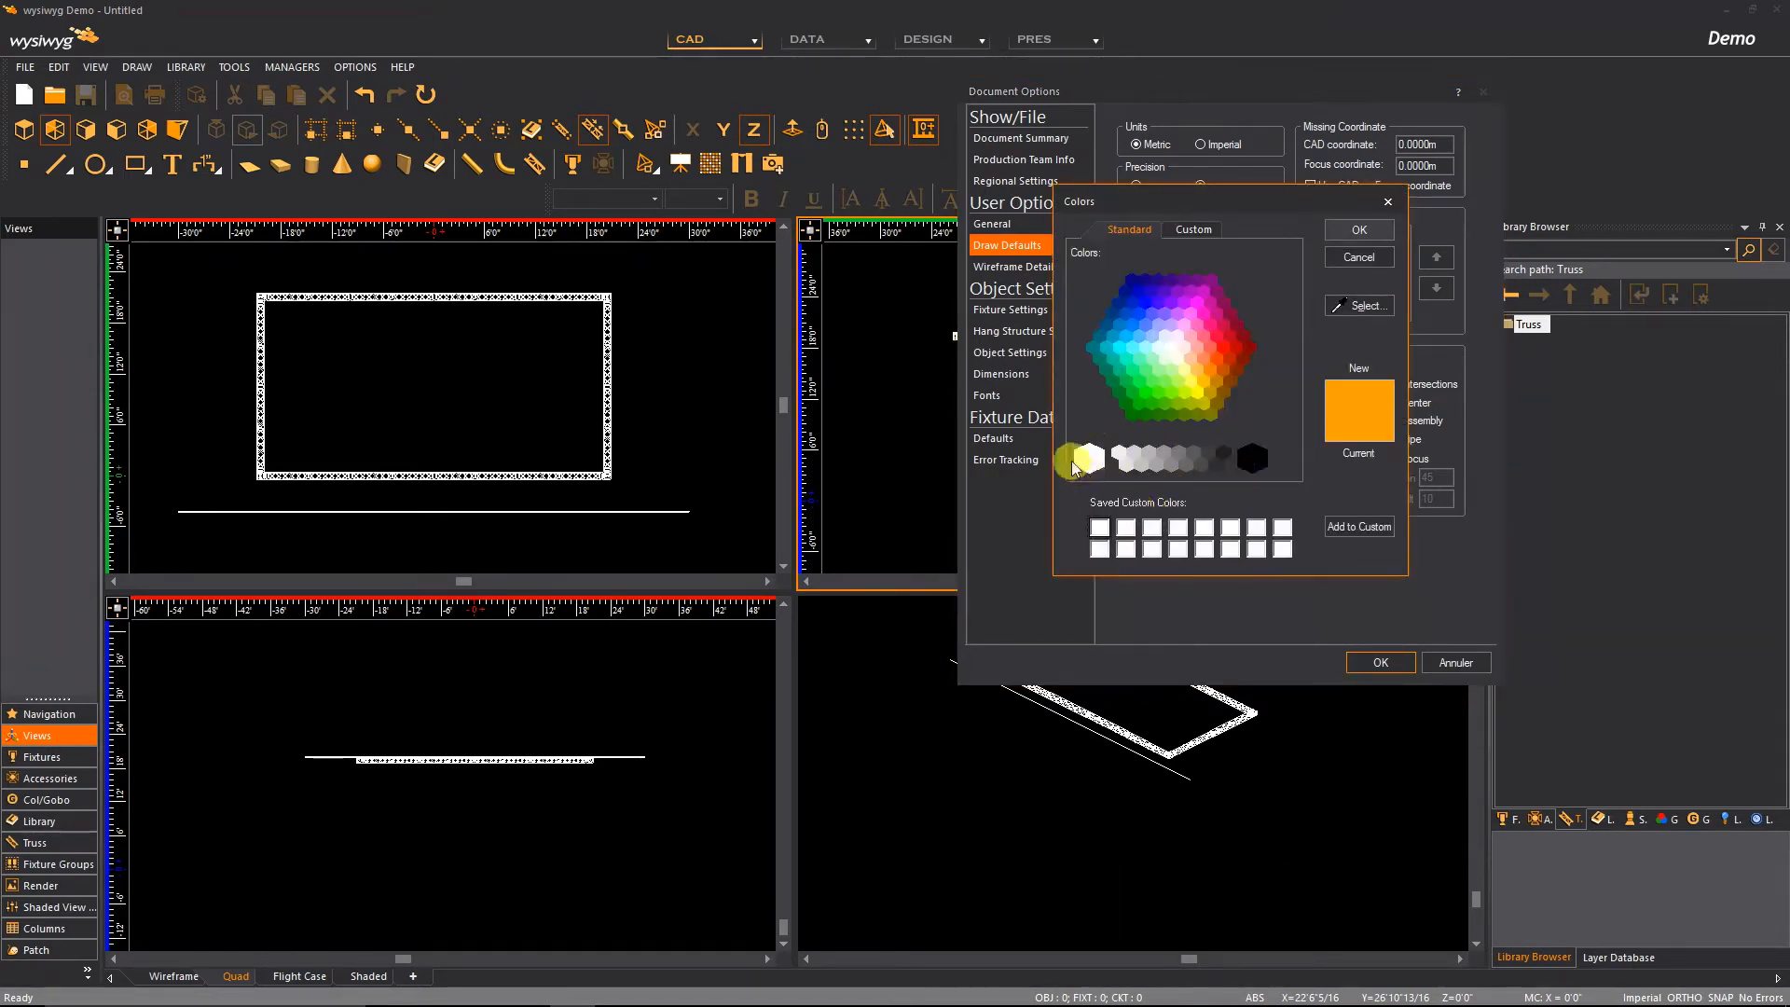
left_click(1359, 230)
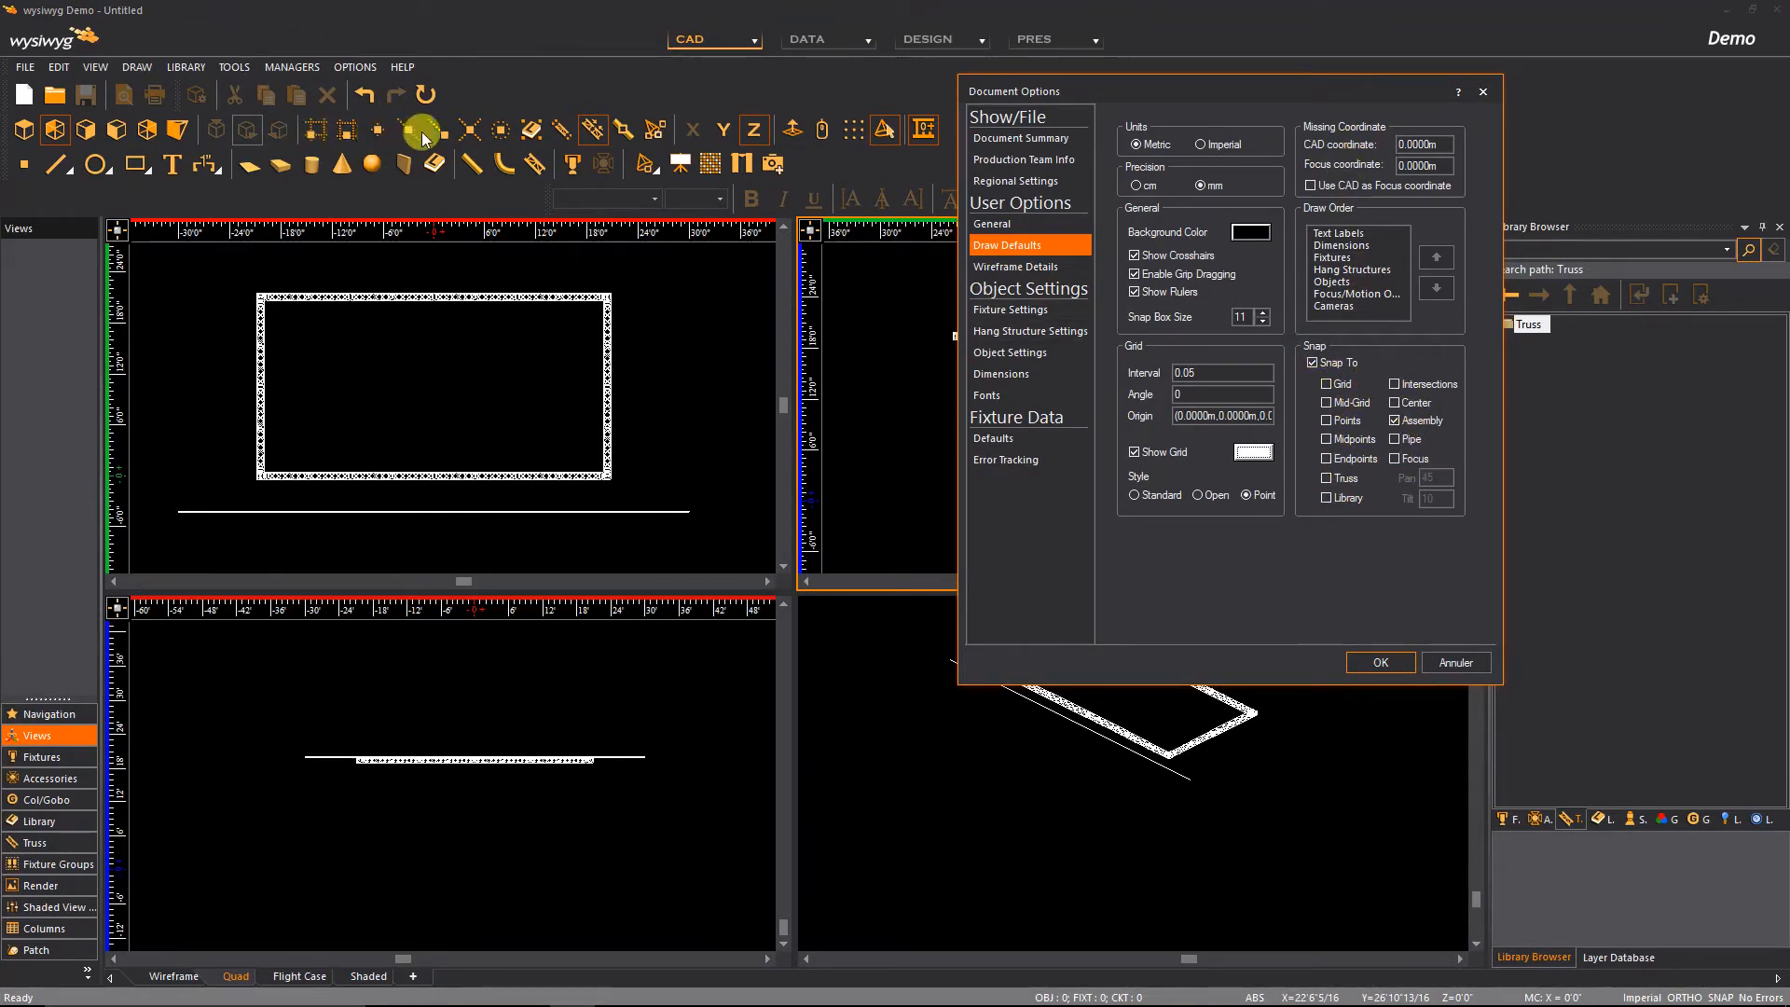
Switch off showing the Color fixture attribute on the plot in the document's wireframe details
left_click(1044, 267)
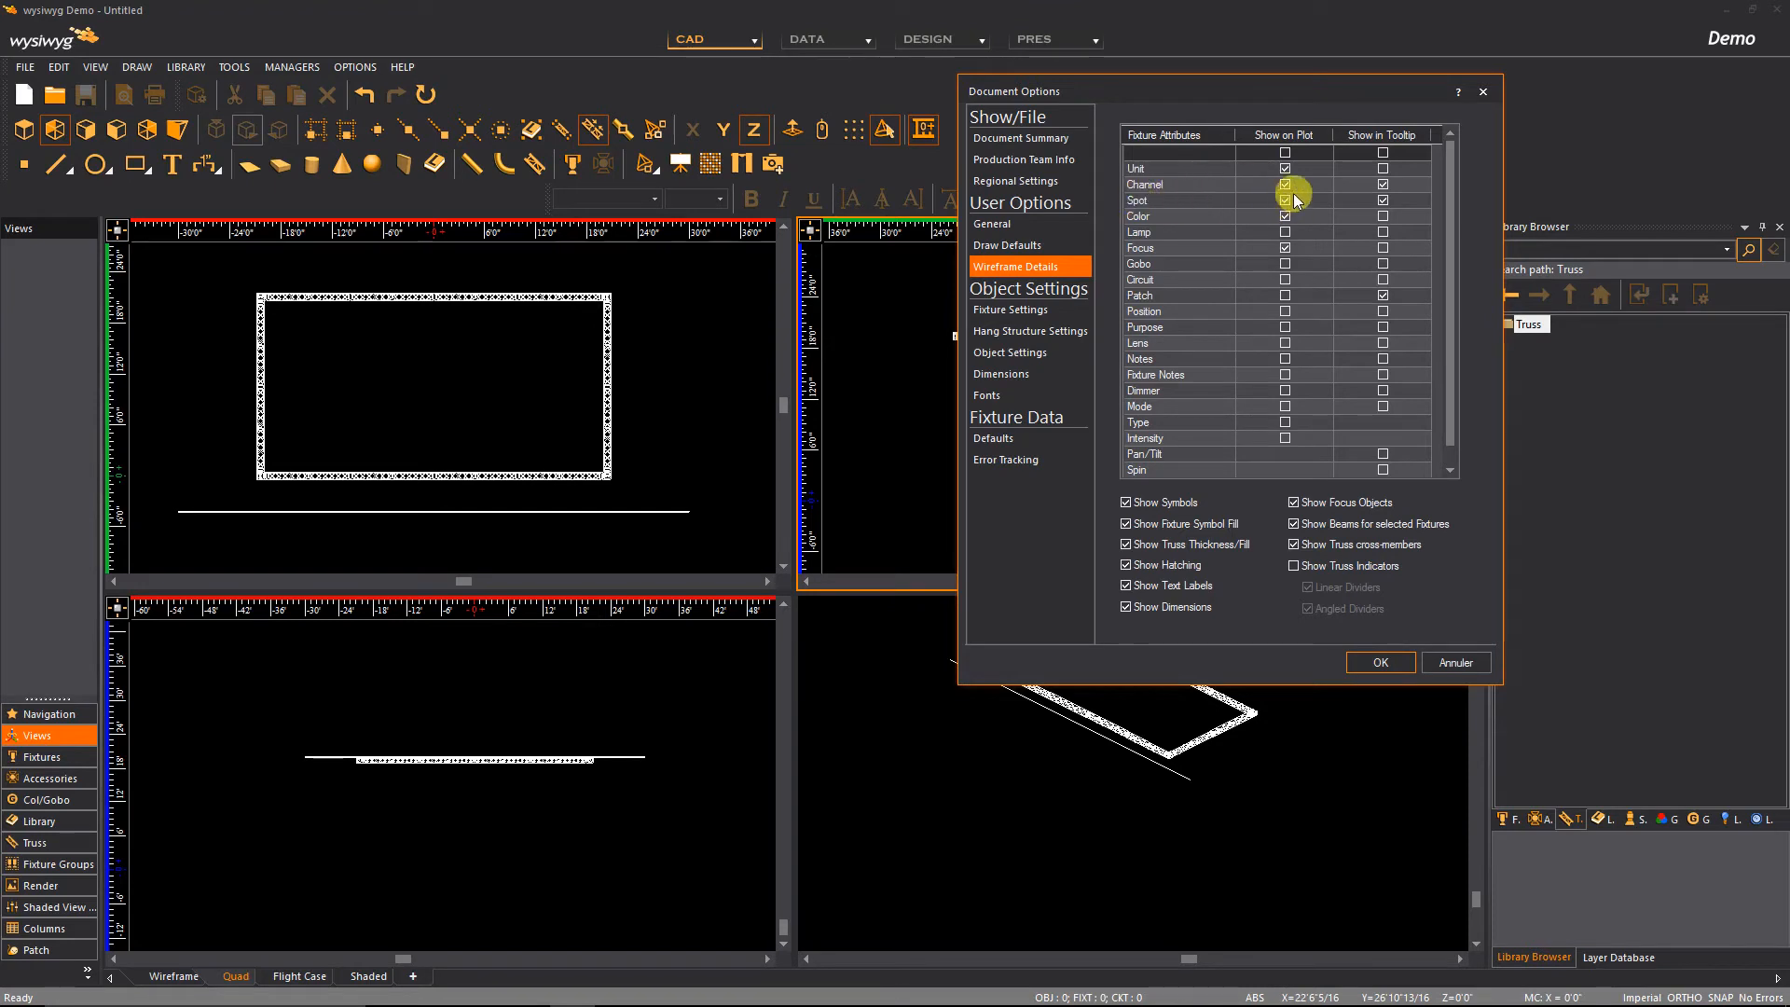
left_click(1284, 216)
Review the fixture, hang structure, object, dimension and fixture data settings, and apply the document options
left_click(1013, 312)
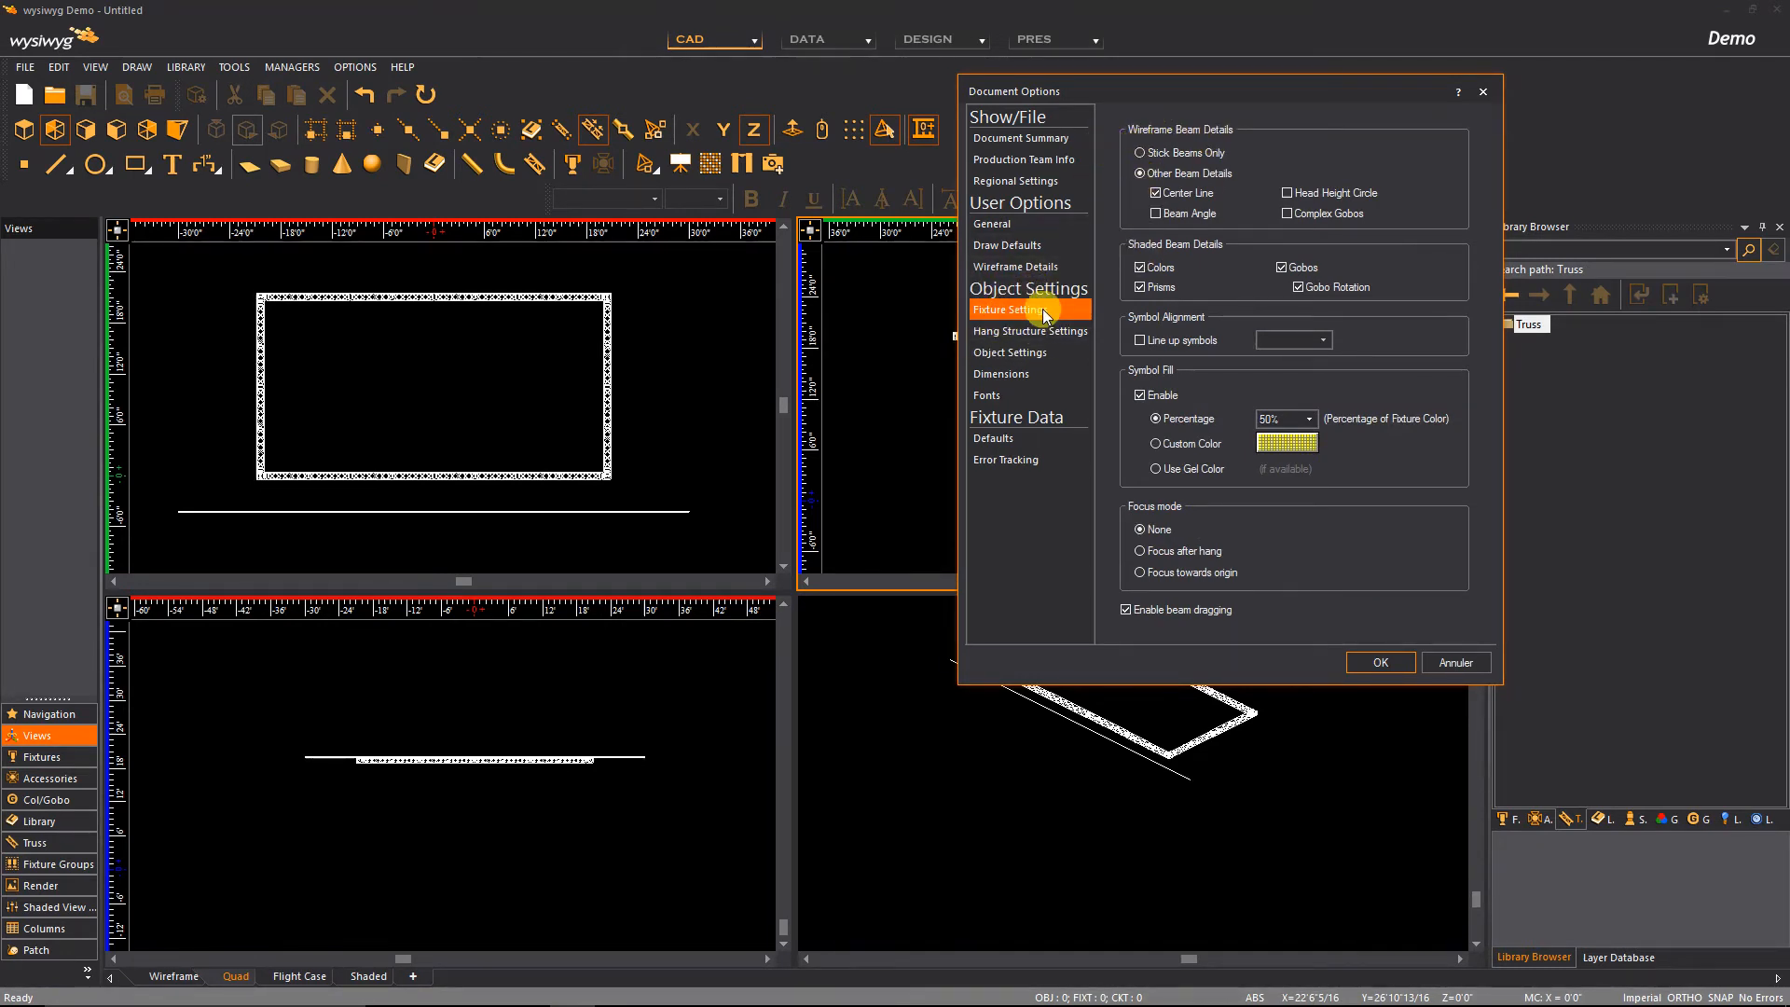
left_click(1042, 332)
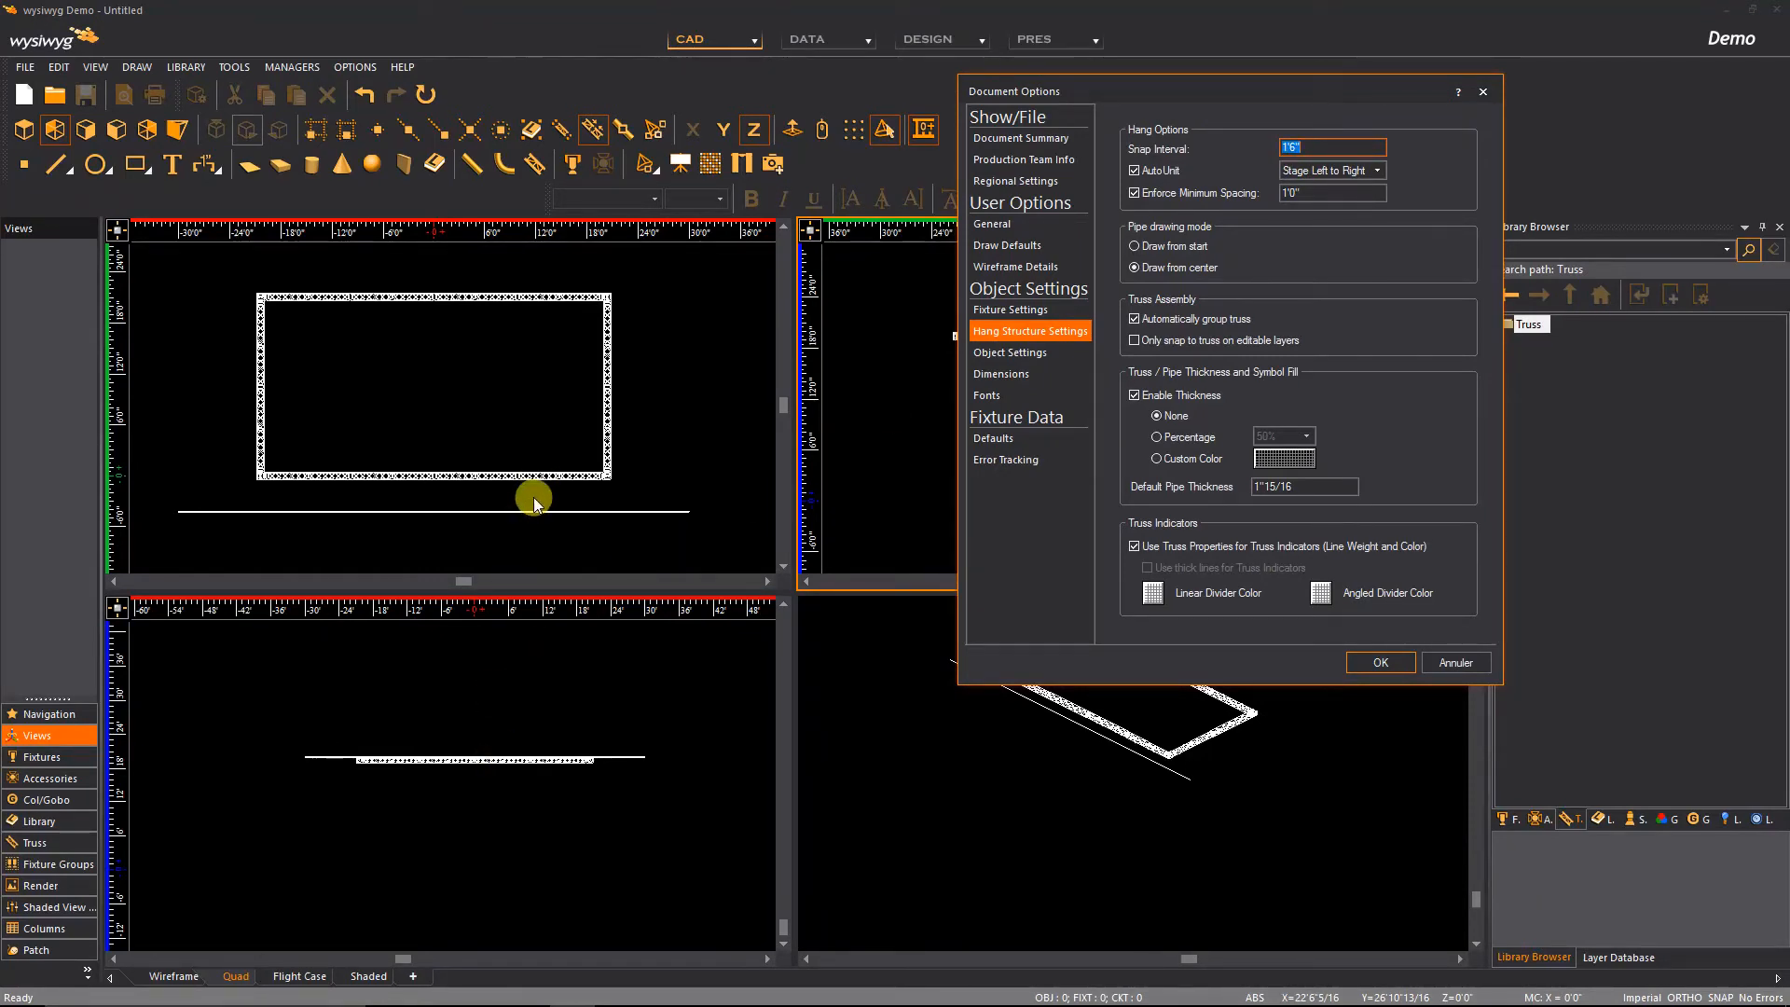
left_click(1015, 353)
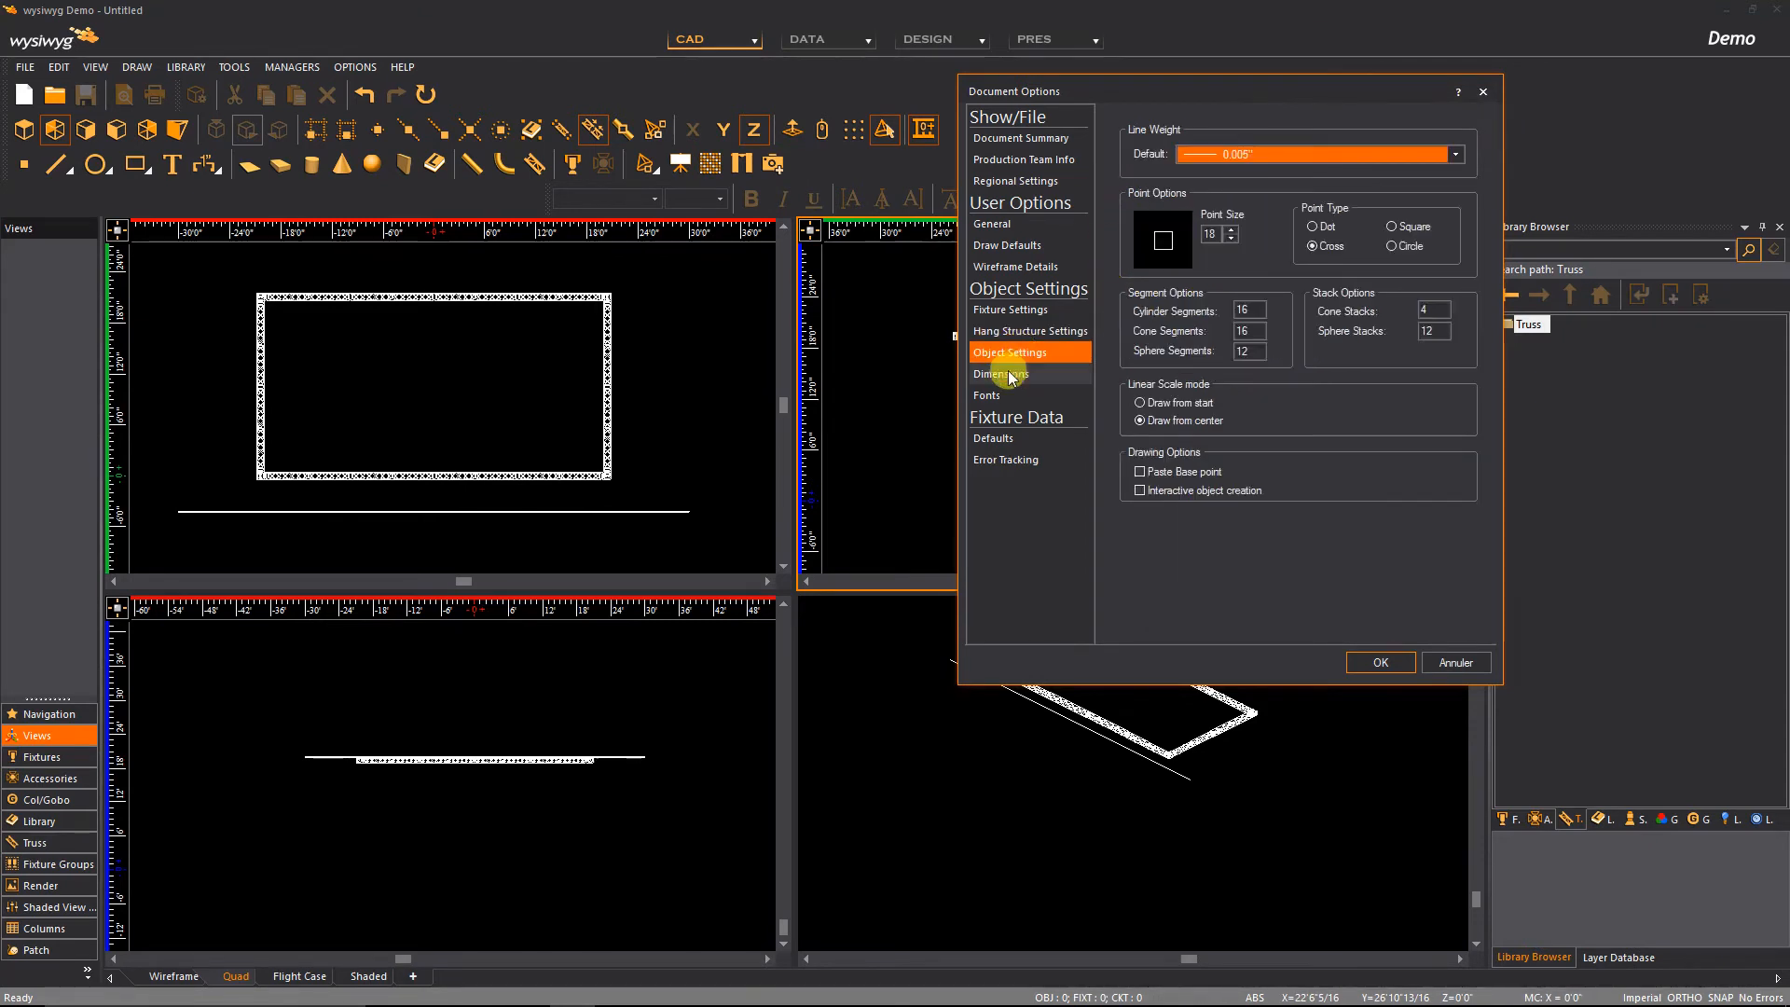
left_click(1004, 373)
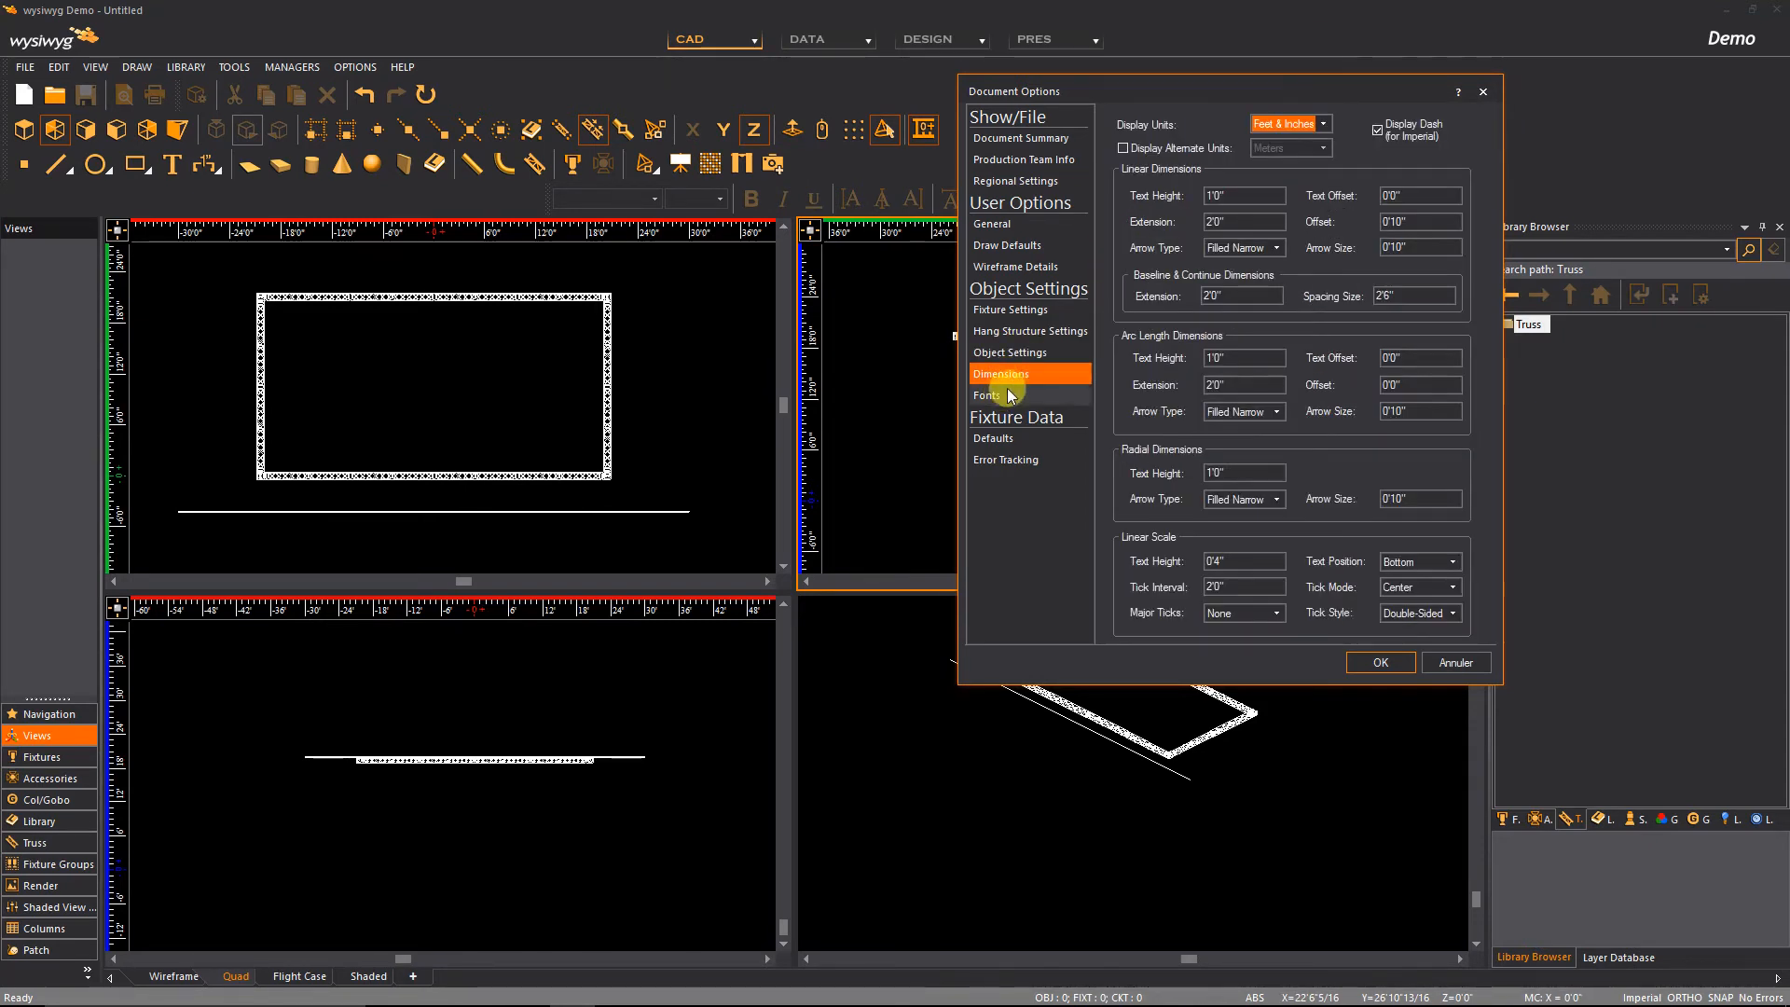
left_click(1005, 438)
left_click(1009, 461)
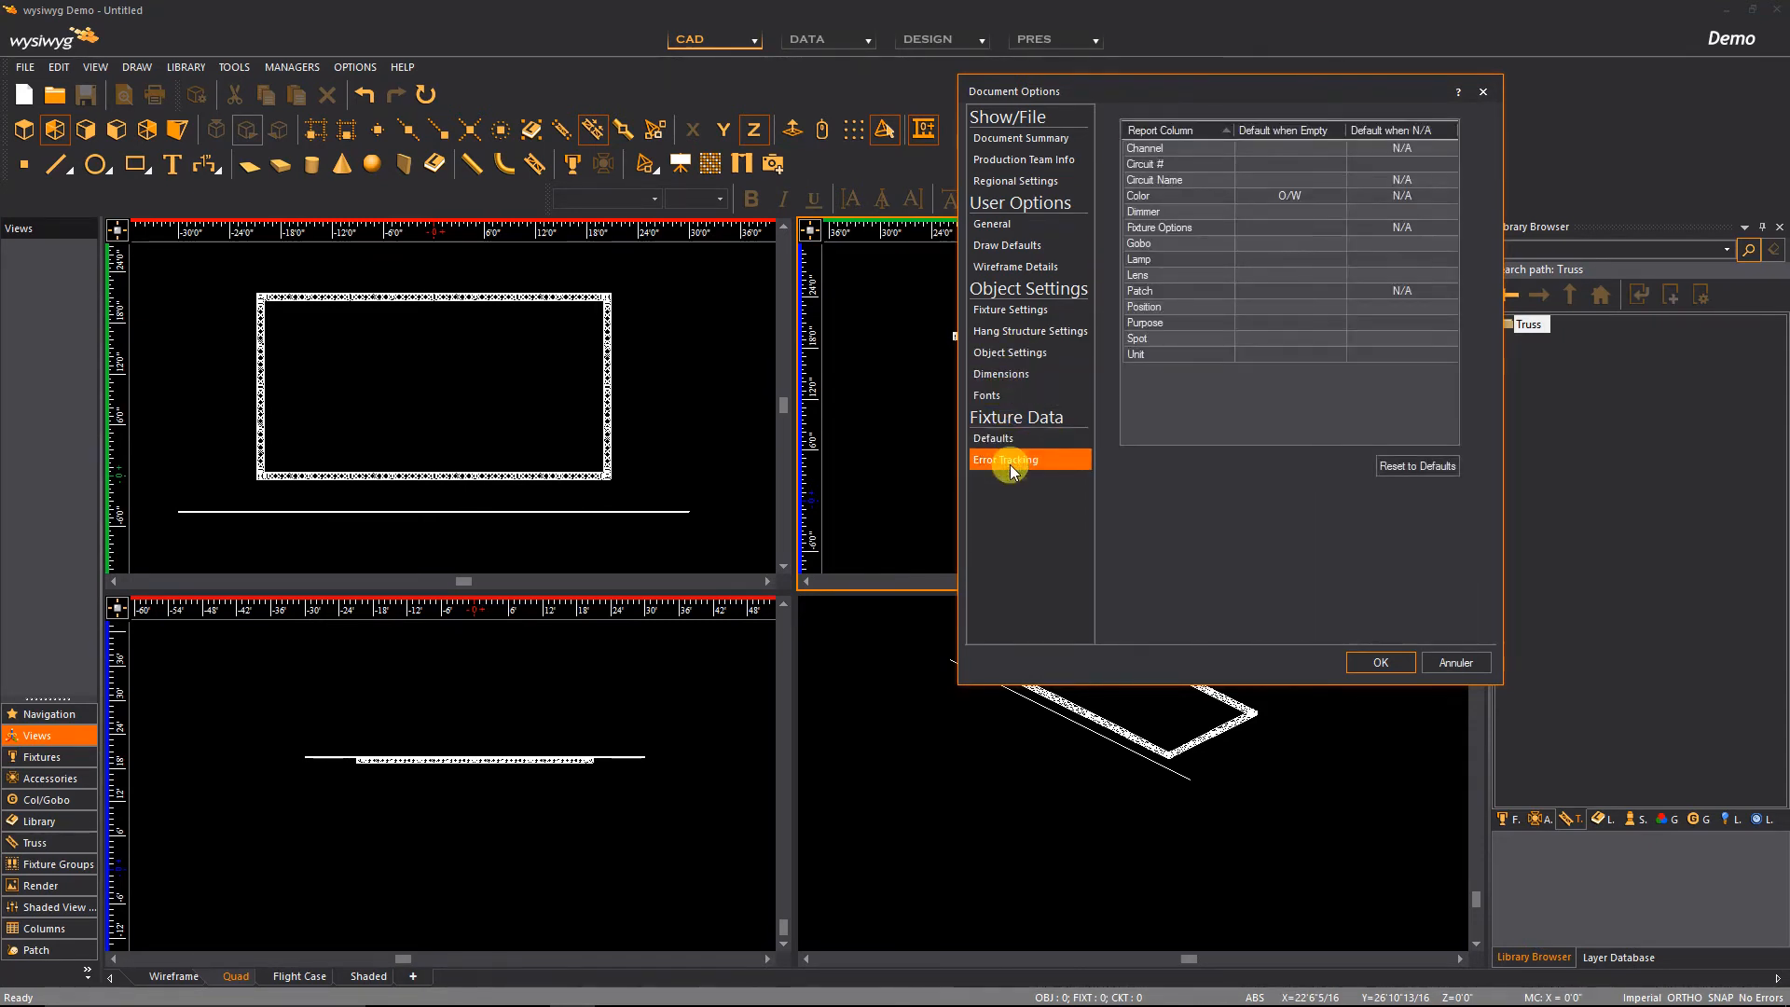
left_click(1380, 662)
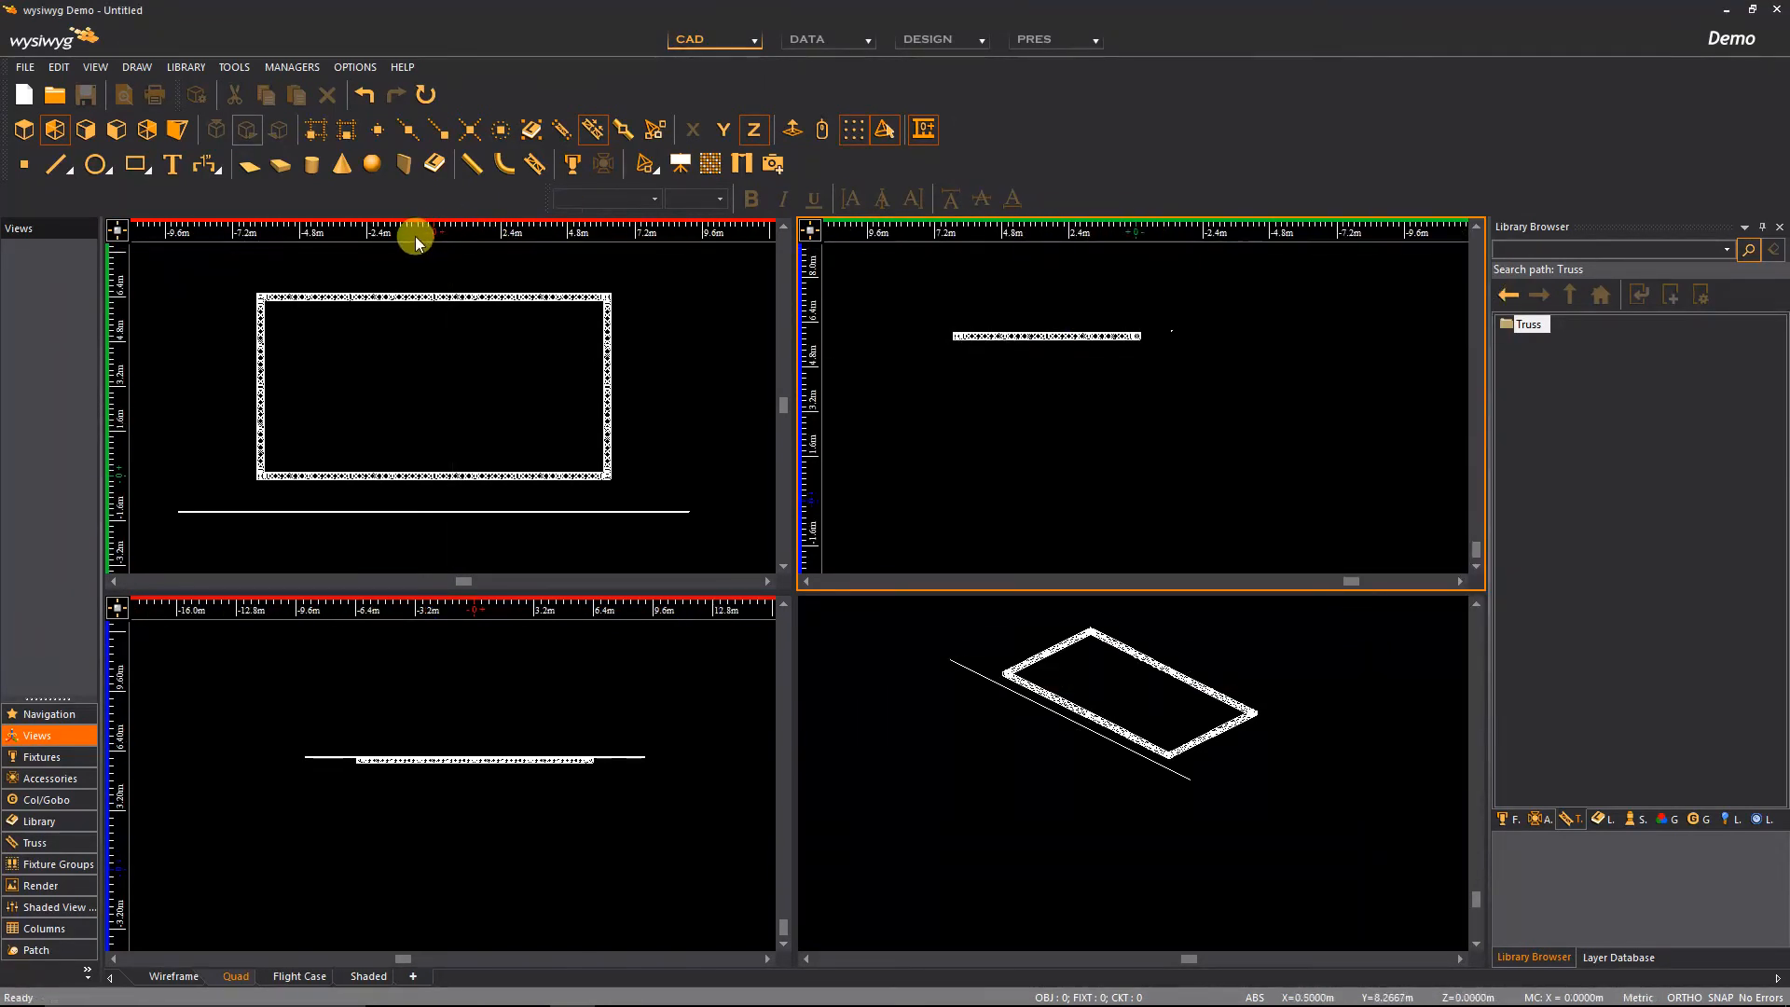
Examine the white 0.05 m grid points up close in the plan view
scroll(415, 232, "up", 4)
scroll(457, 250, "up", 5)
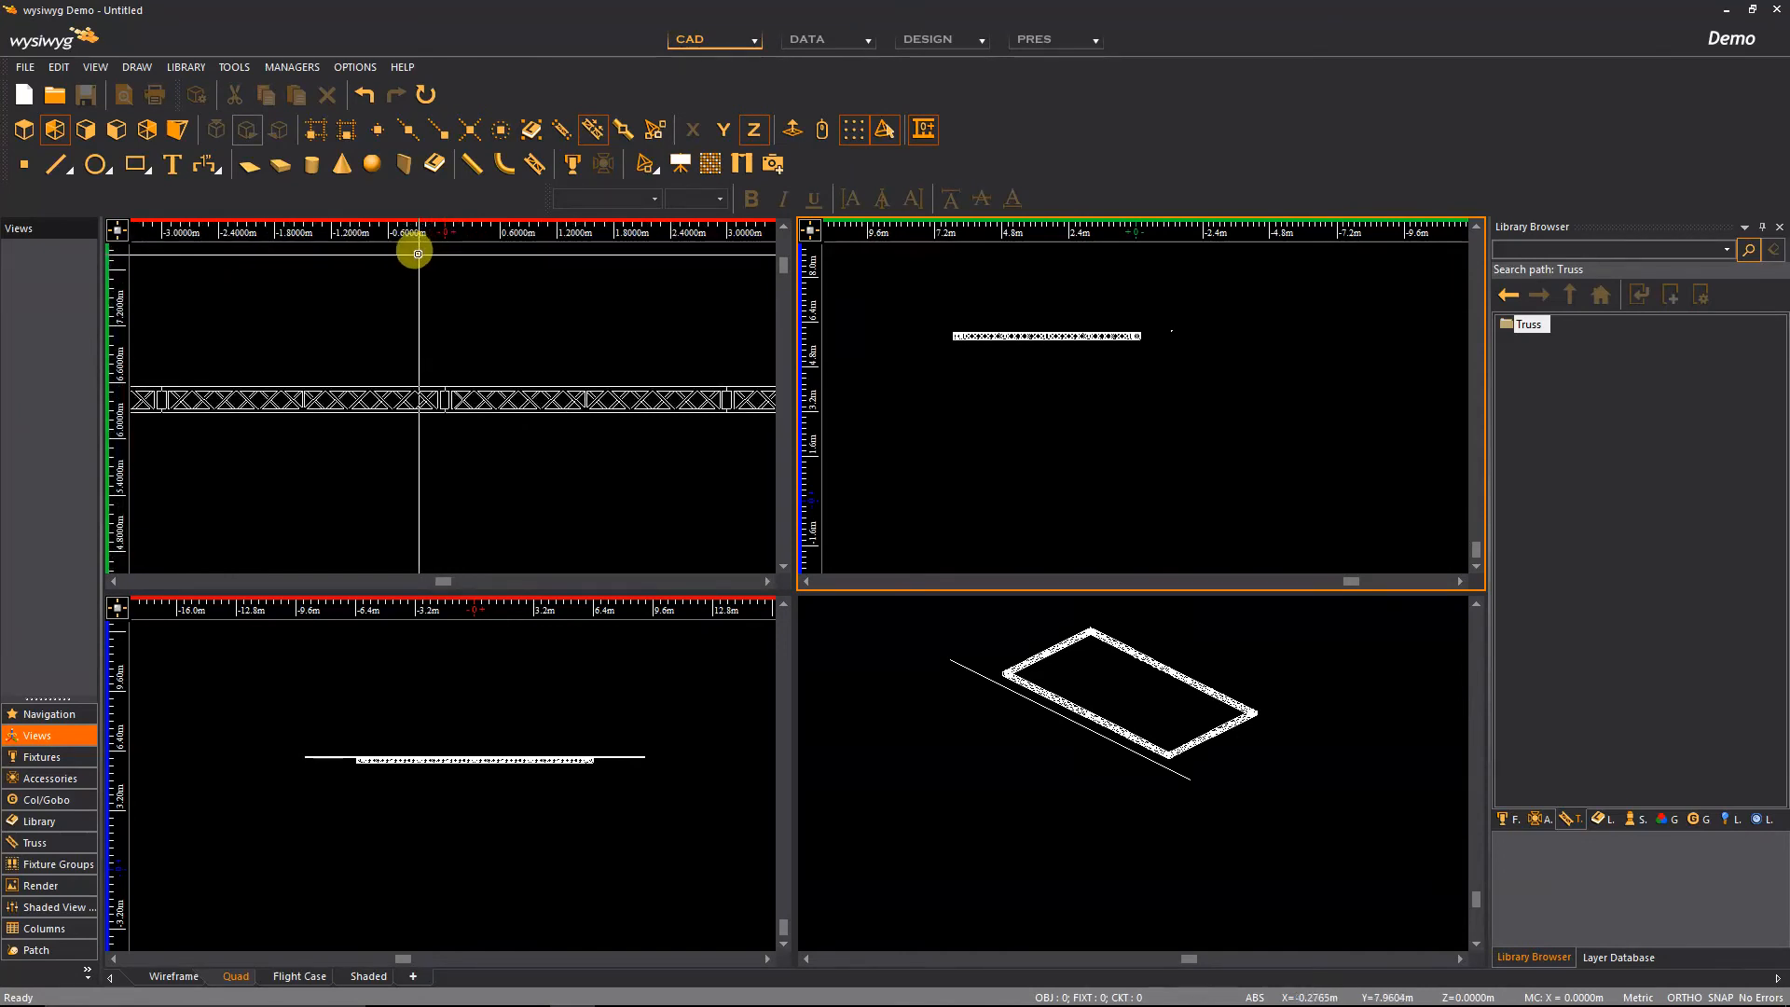
scroll(453, 261, "up", 5)
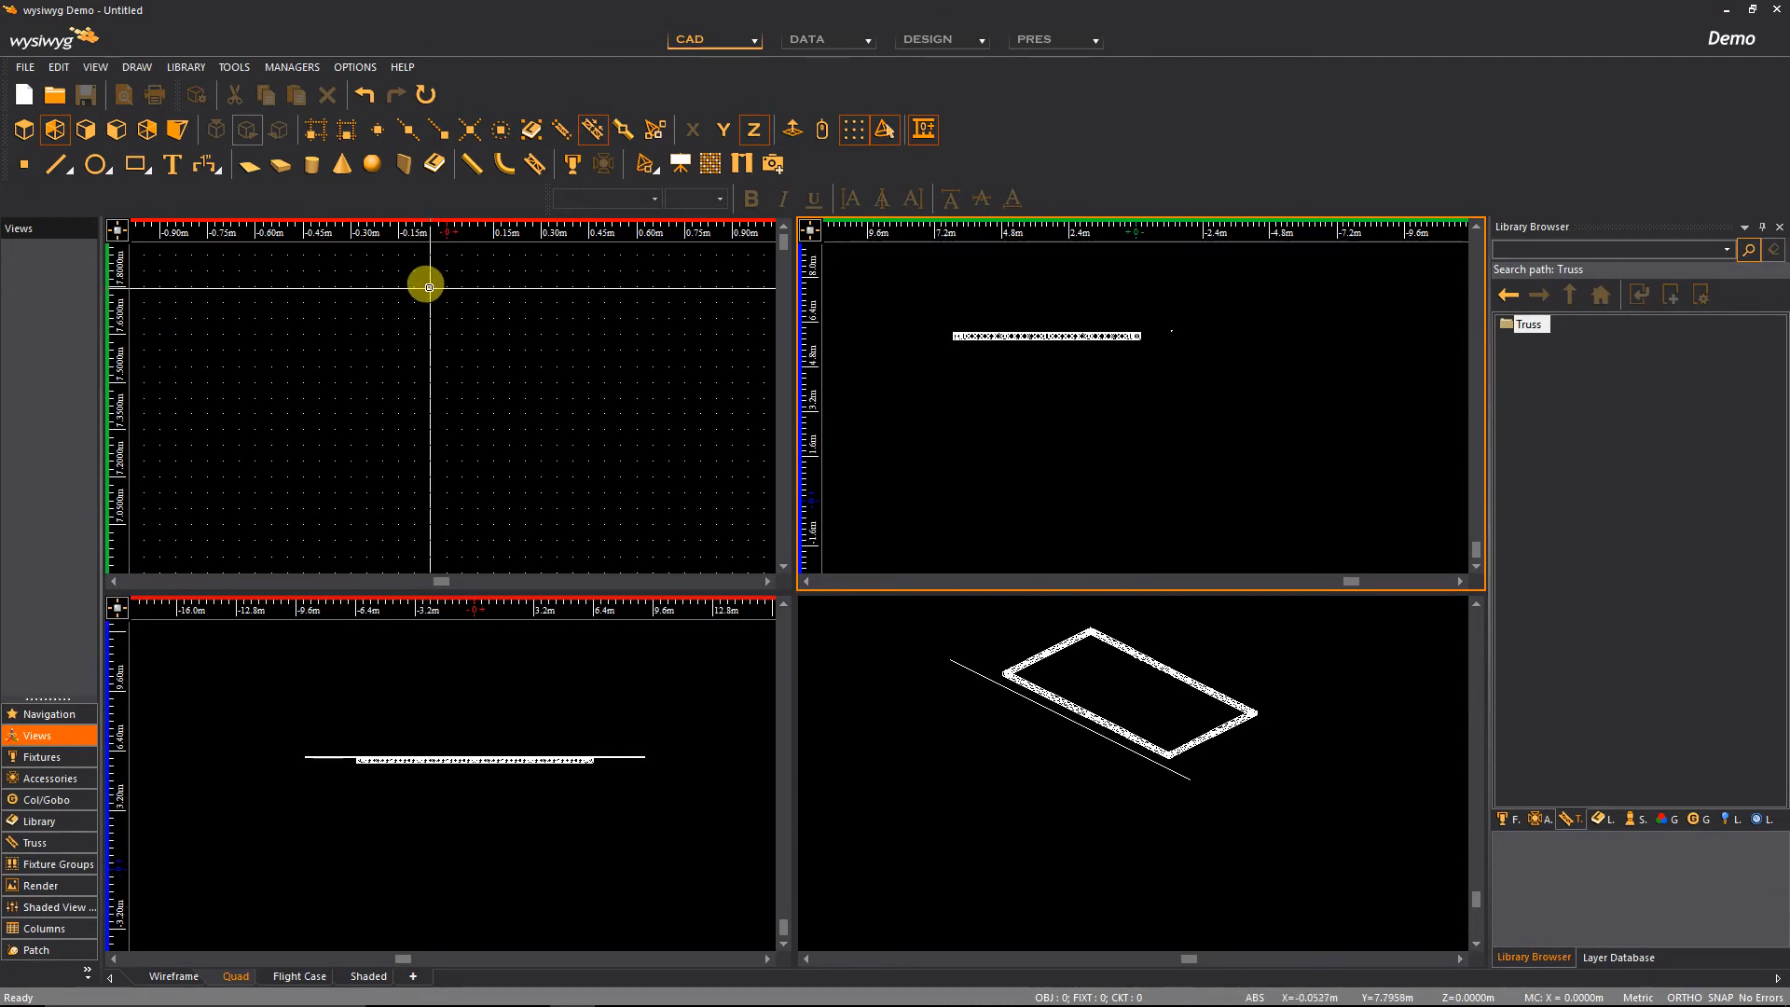
left_click(399, 288)
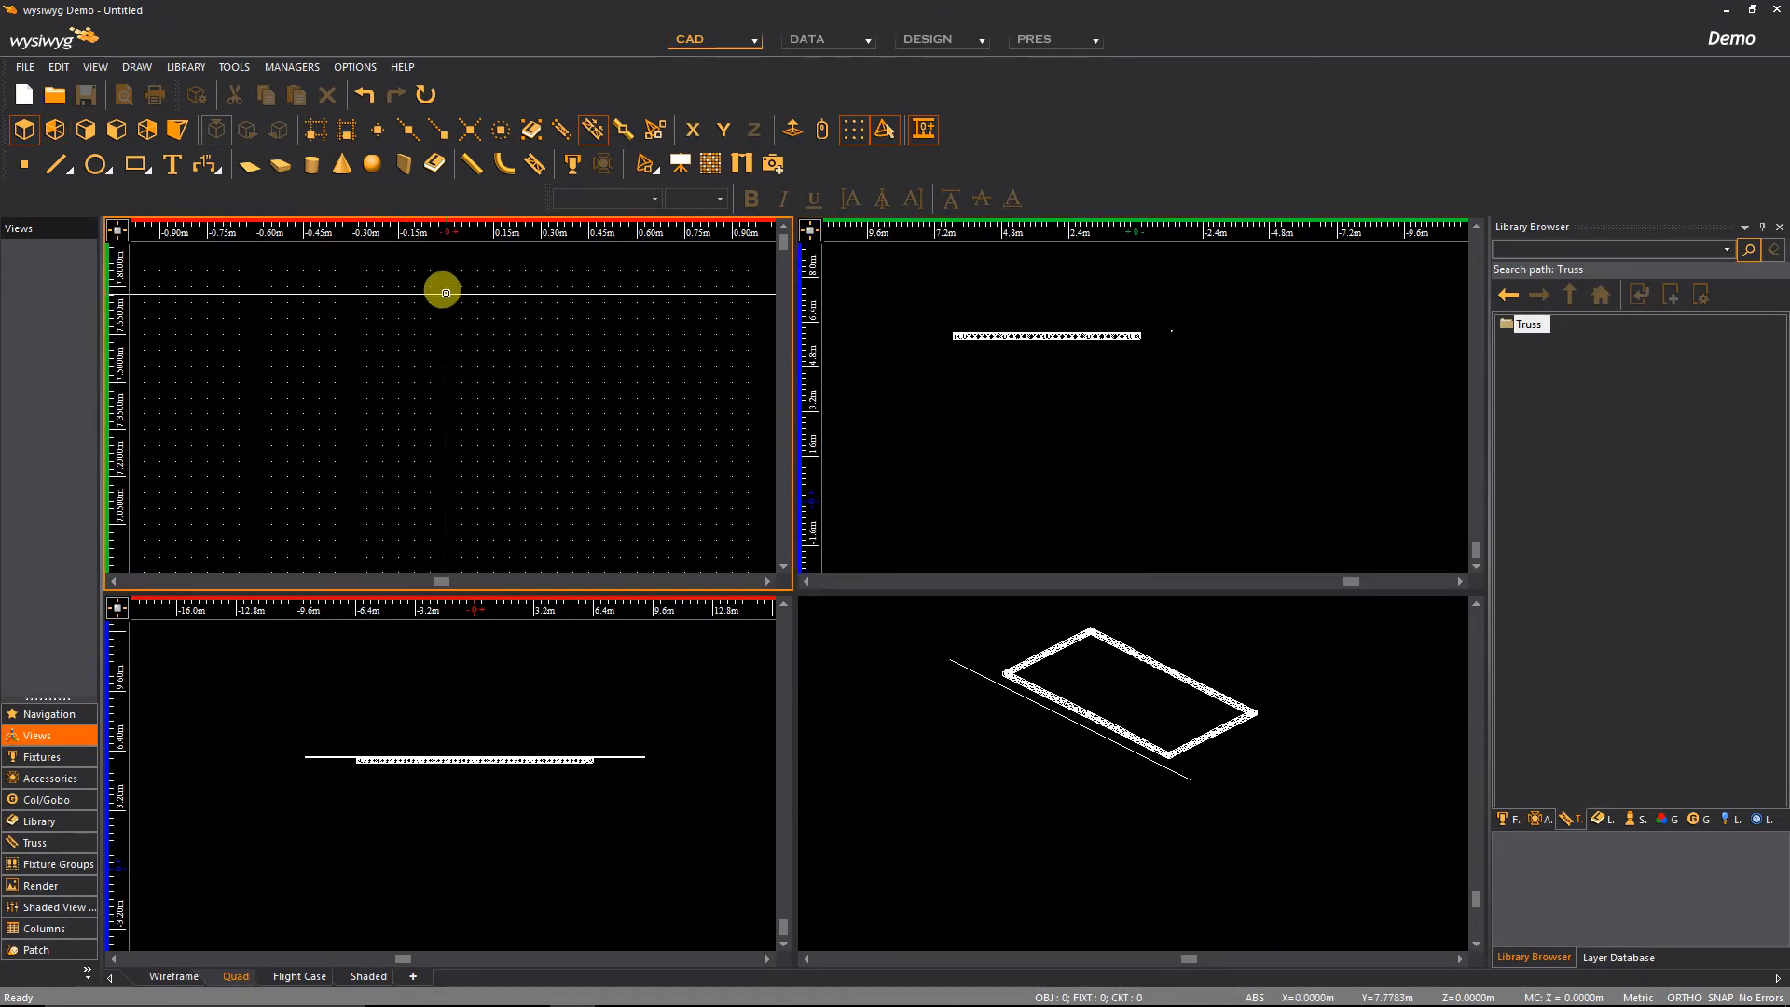
scroll(451, 347, "down", 3)
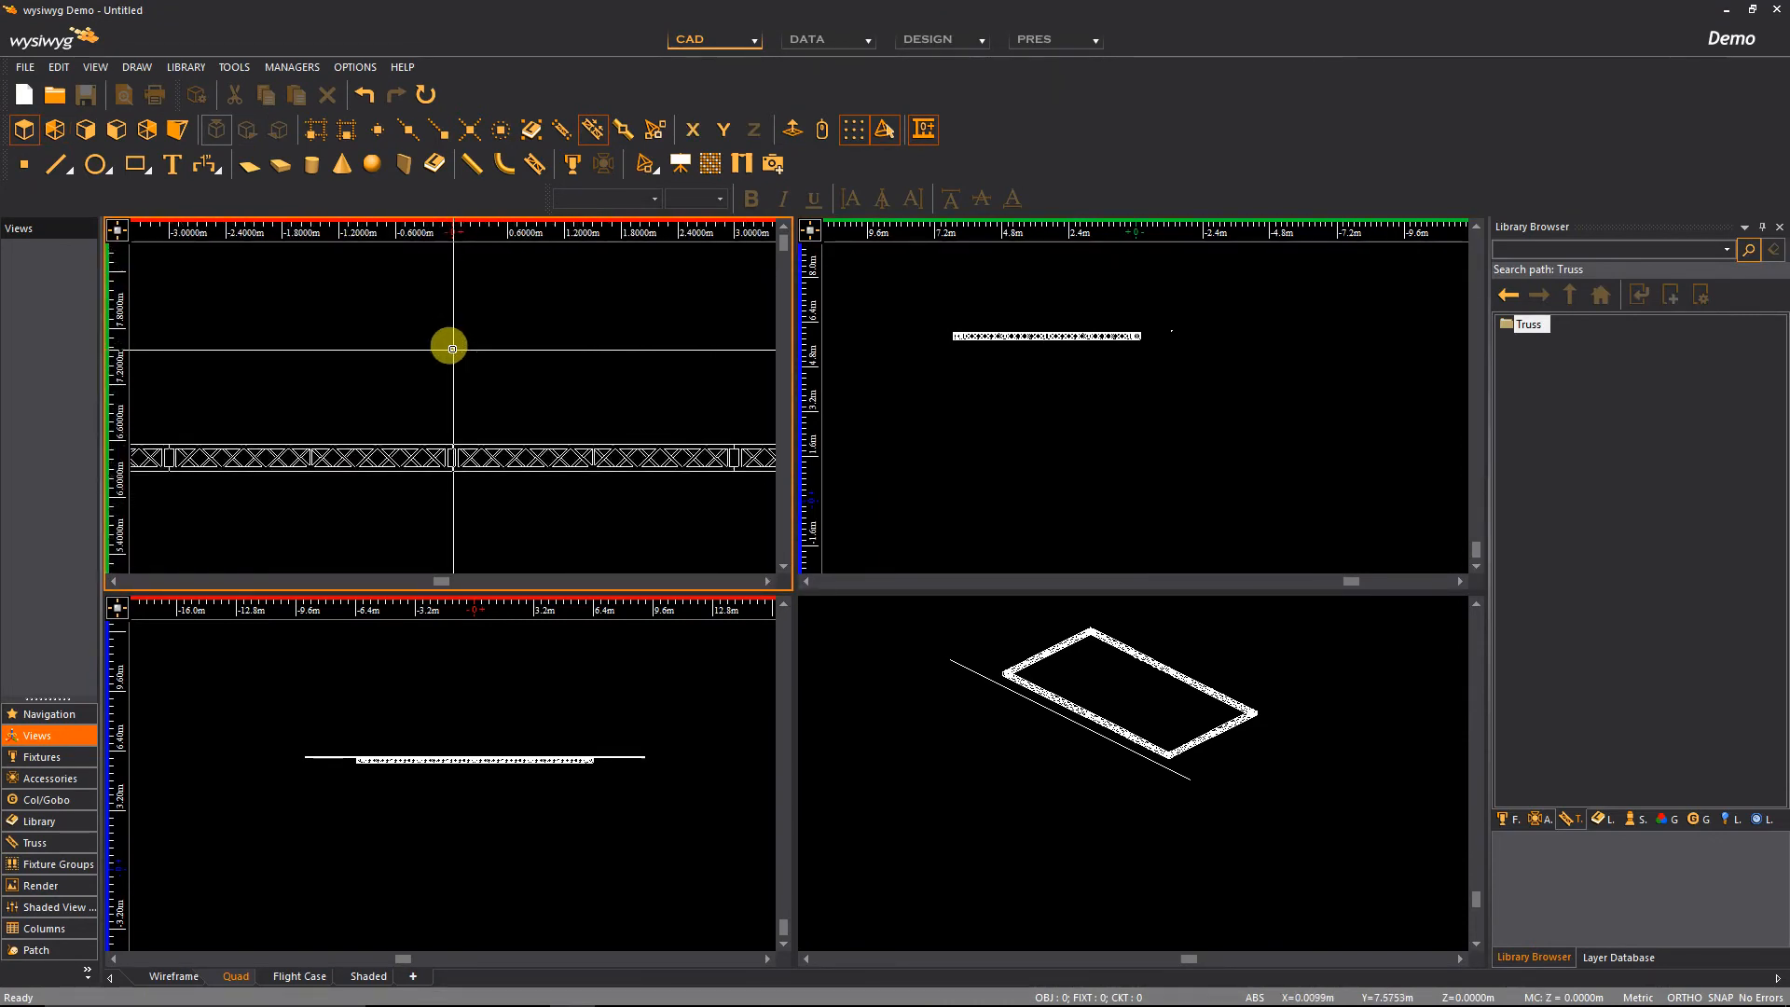
Try positioning a 30vl300 truss in the plan view with snapping to the grid enabled
left_click(35, 841)
left_click(48, 368)
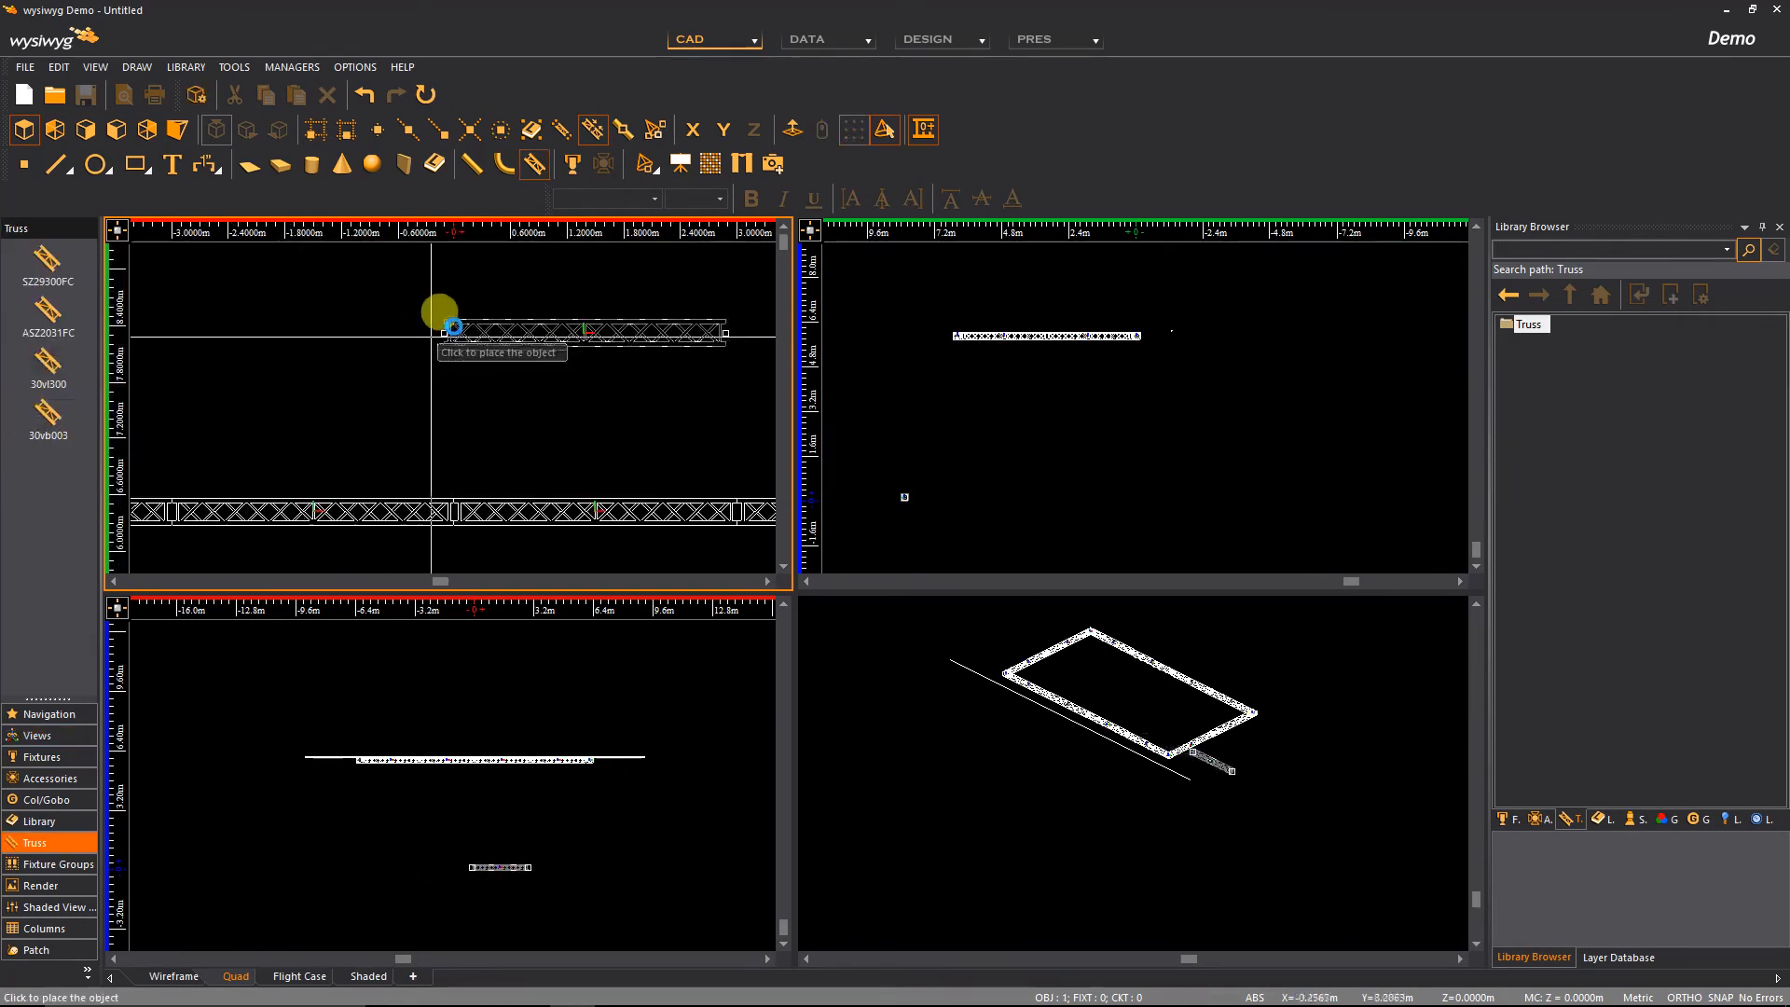
scroll(448, 307, "up", 3)
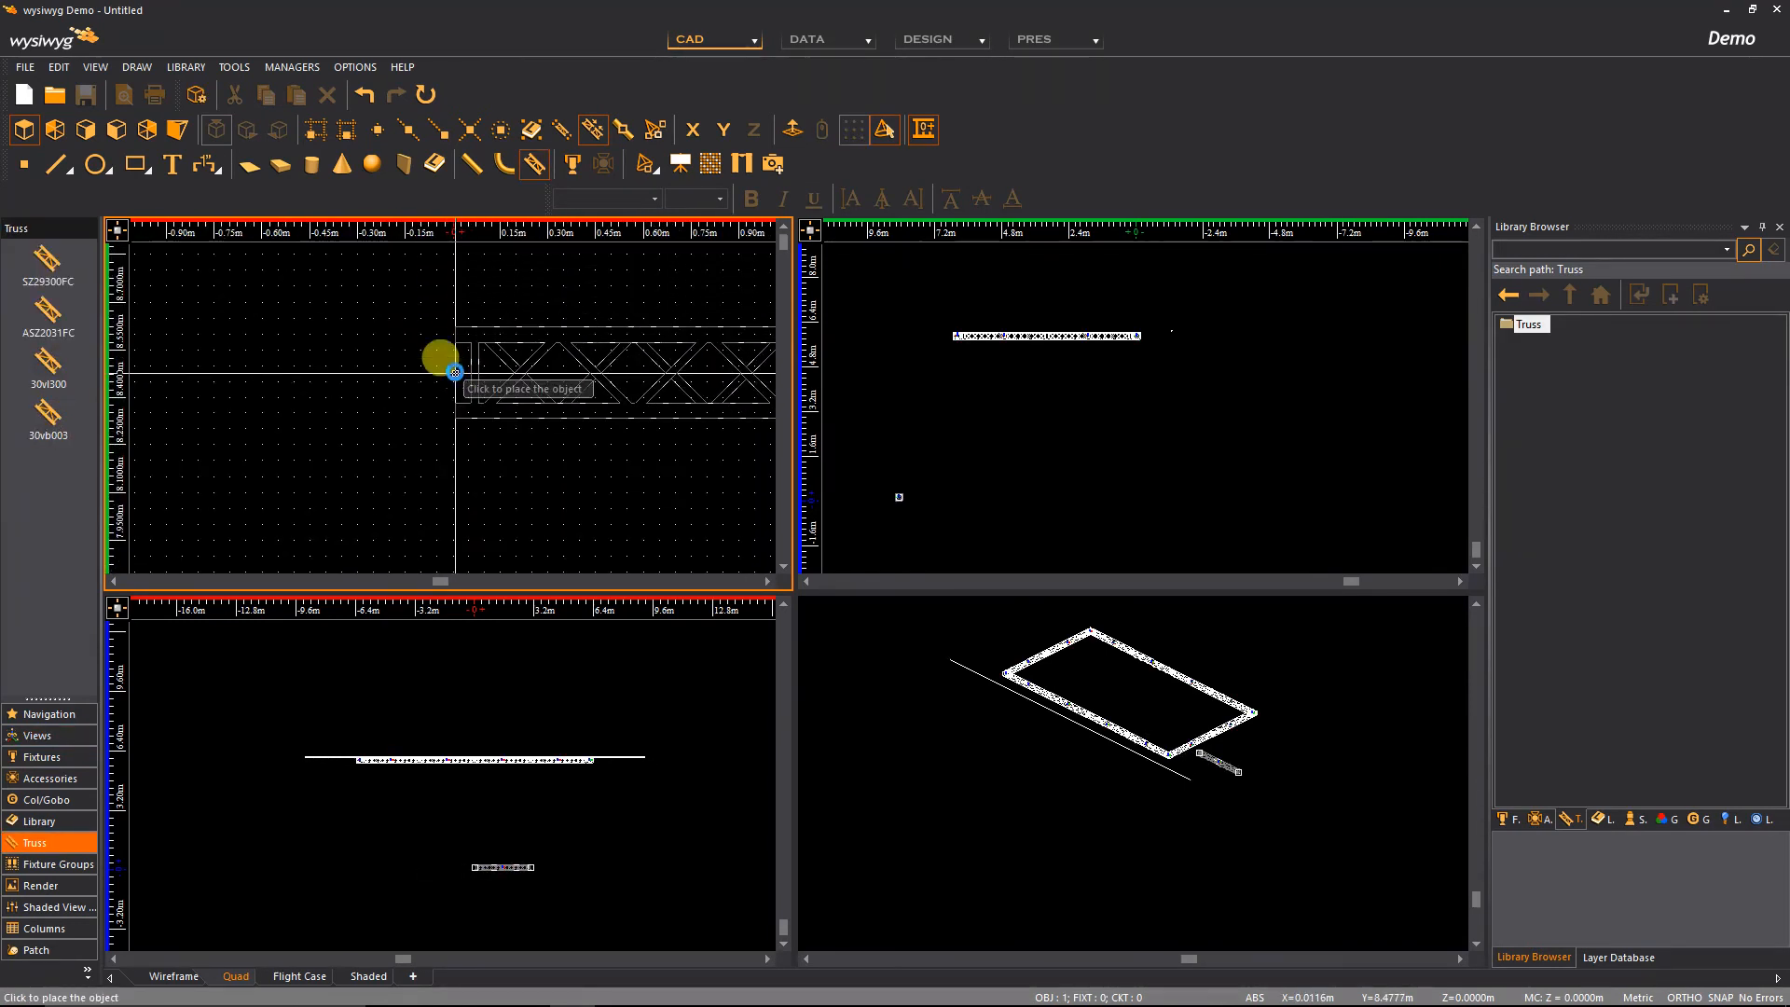
left_click(317, 129)
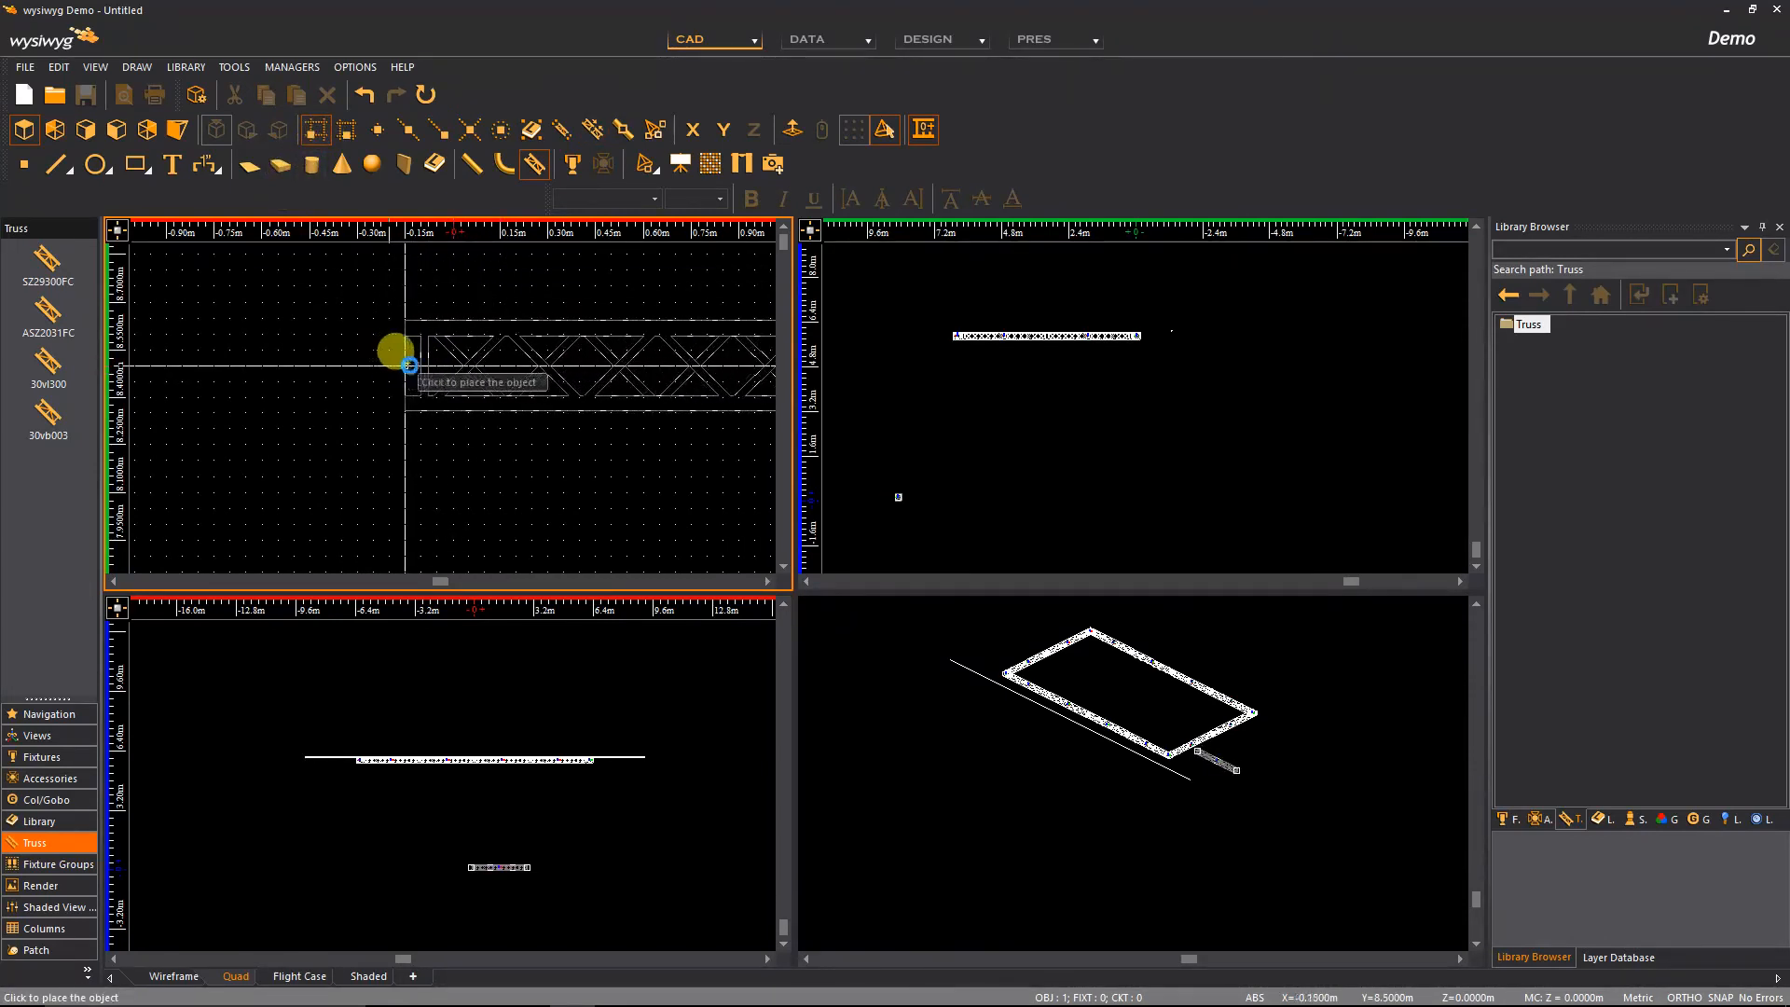
right_click(506, 365)
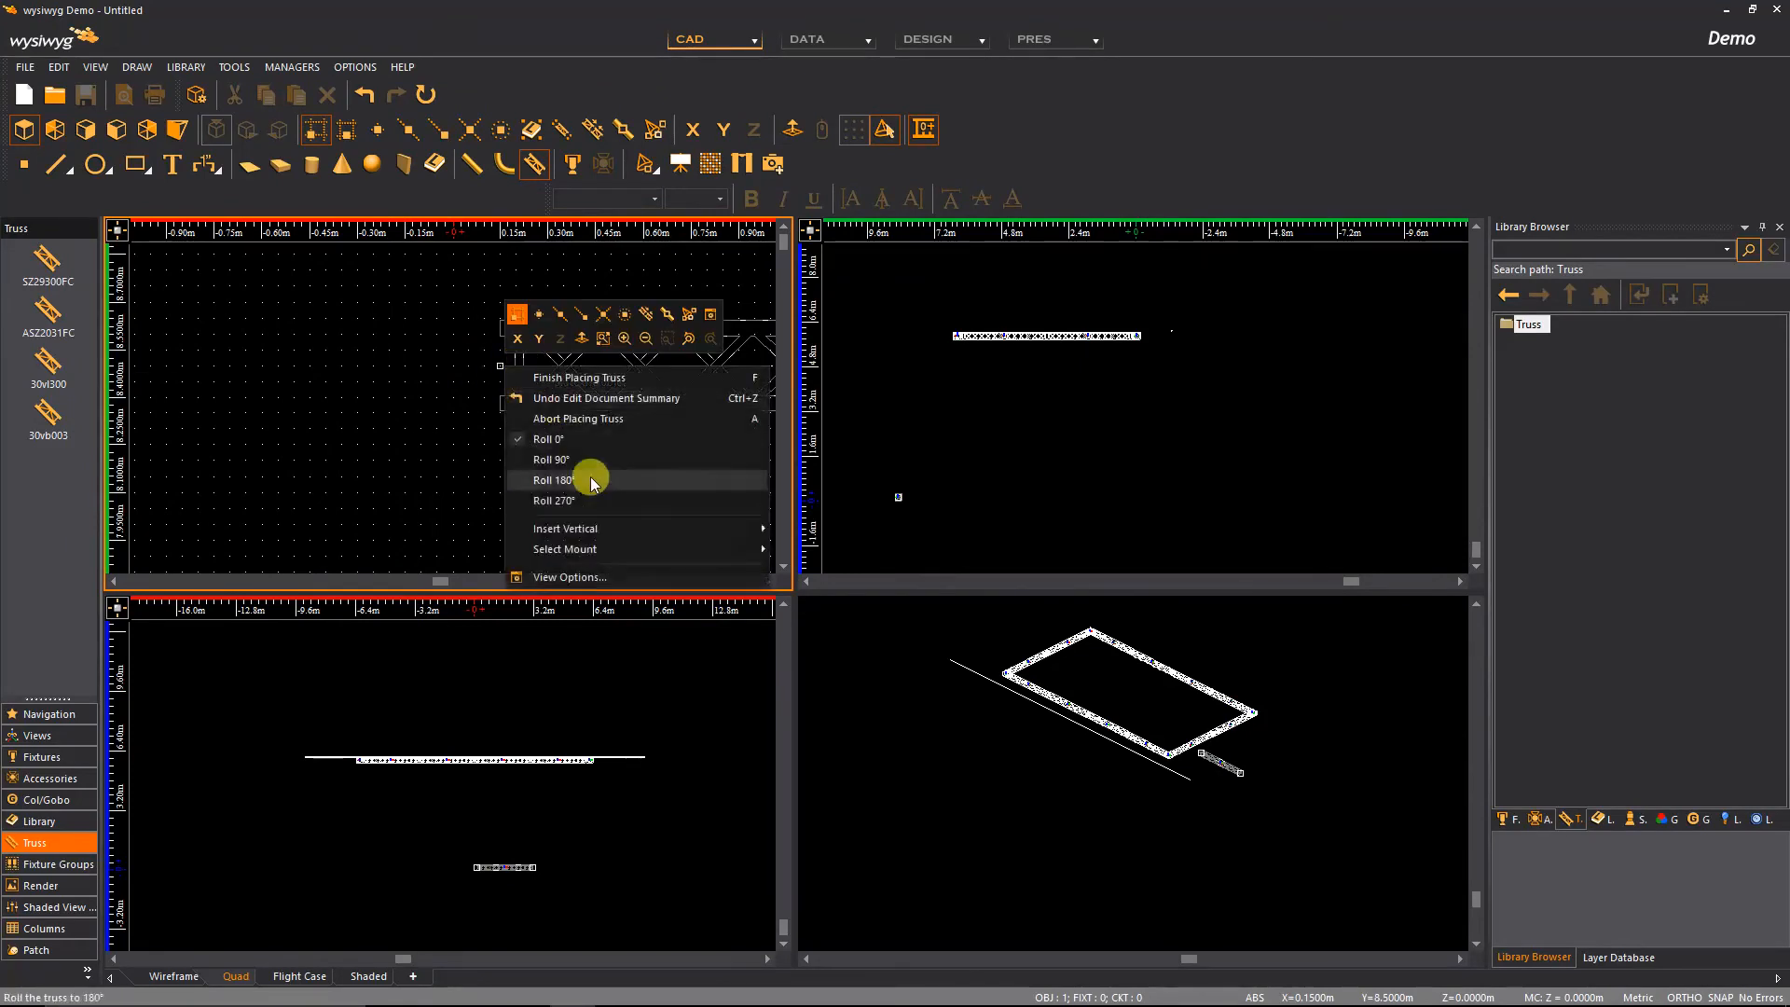
left_click(579, 398)
Set the document's grid interval to 0.25 m in the drawing defaults
left_click(356, 66)
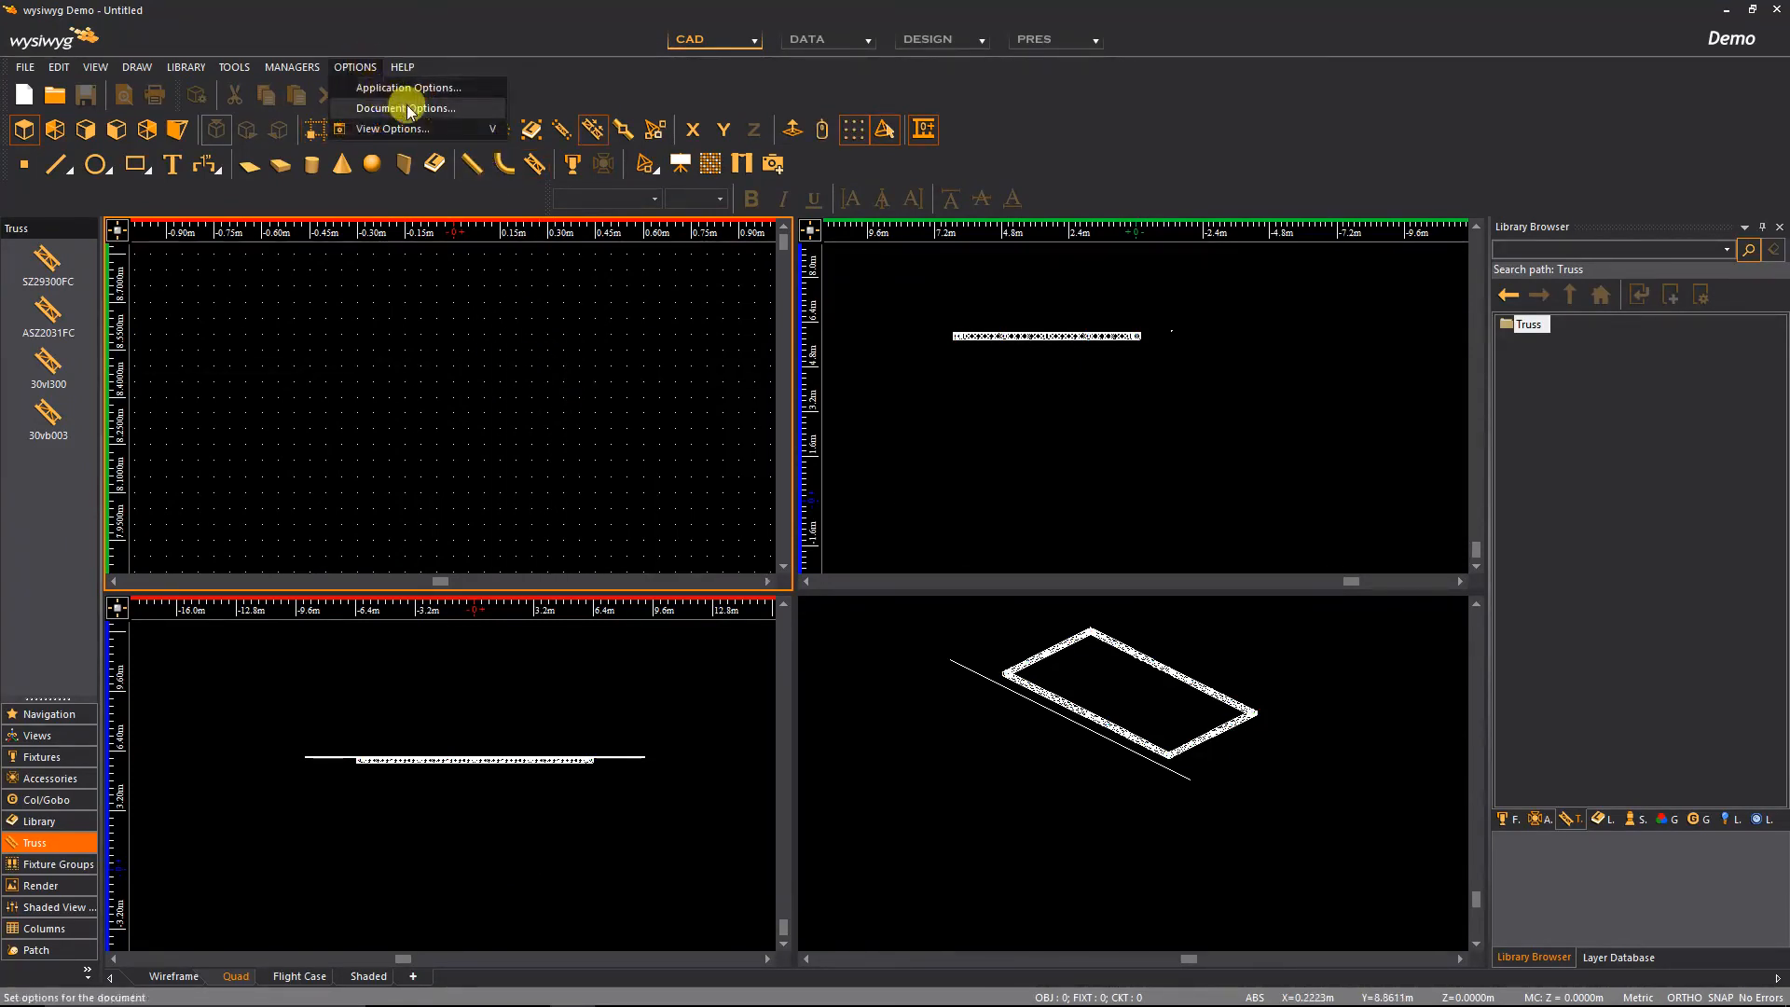
left_click(408, 109)
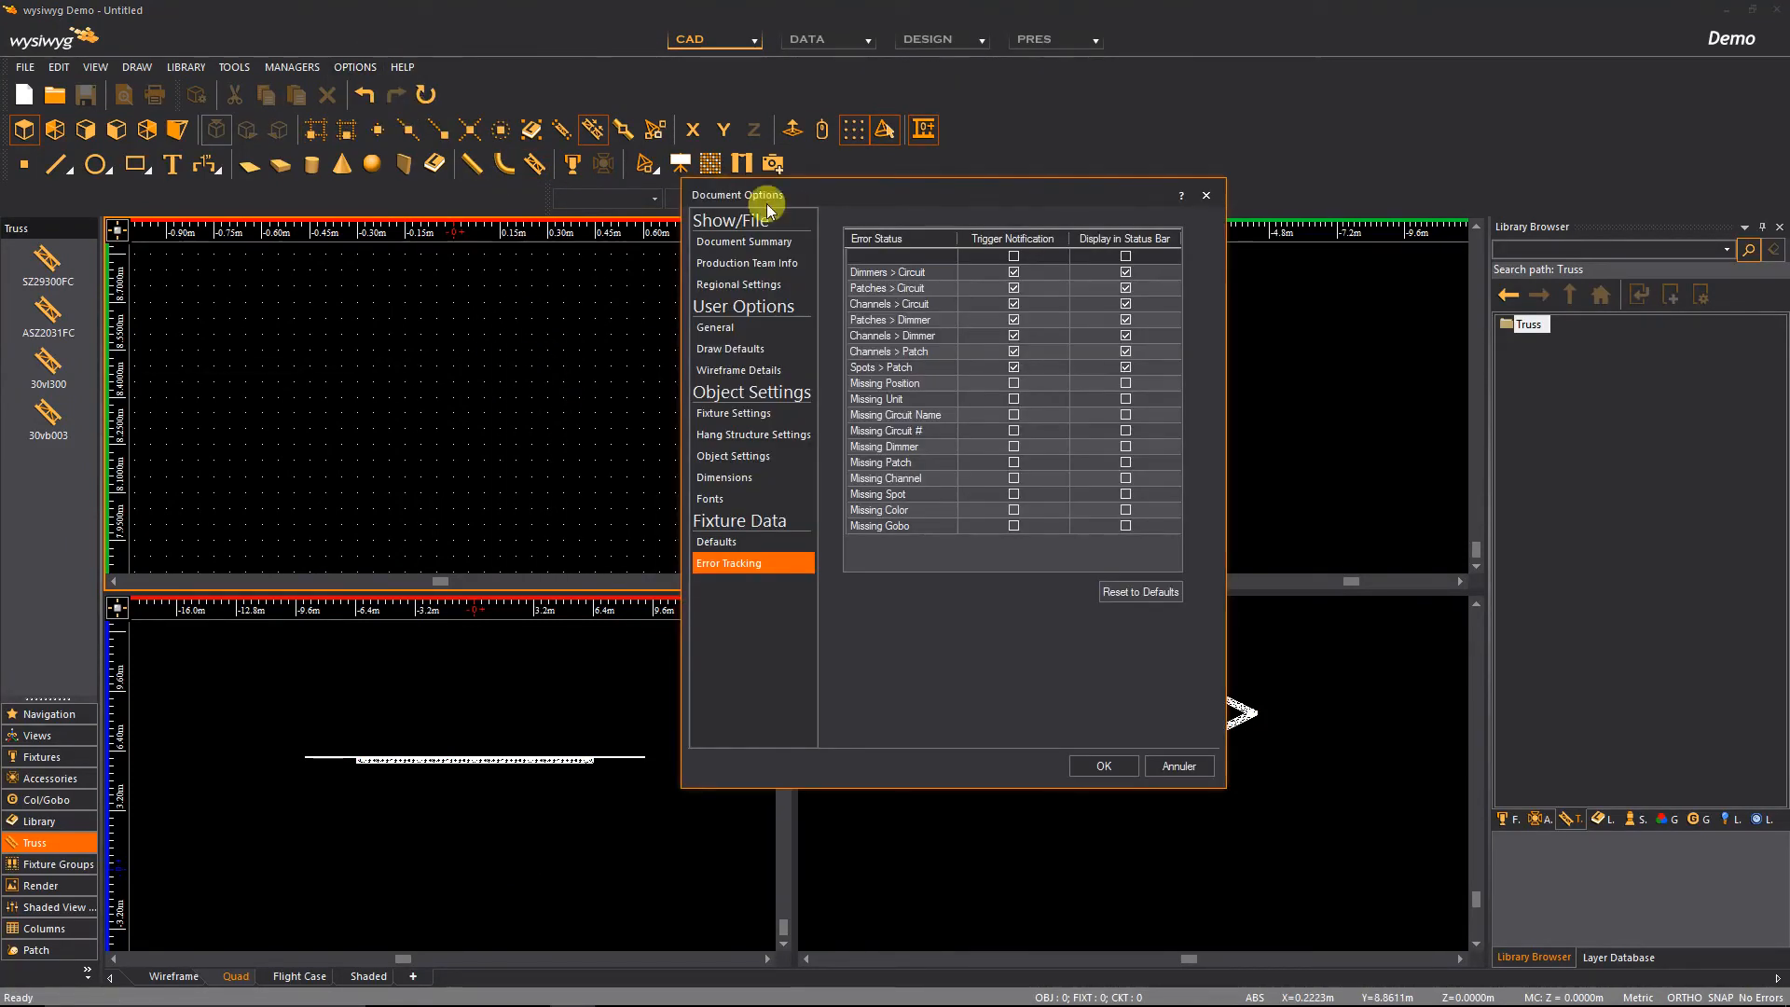
left_click(720, 332)
left_click(738, 347)
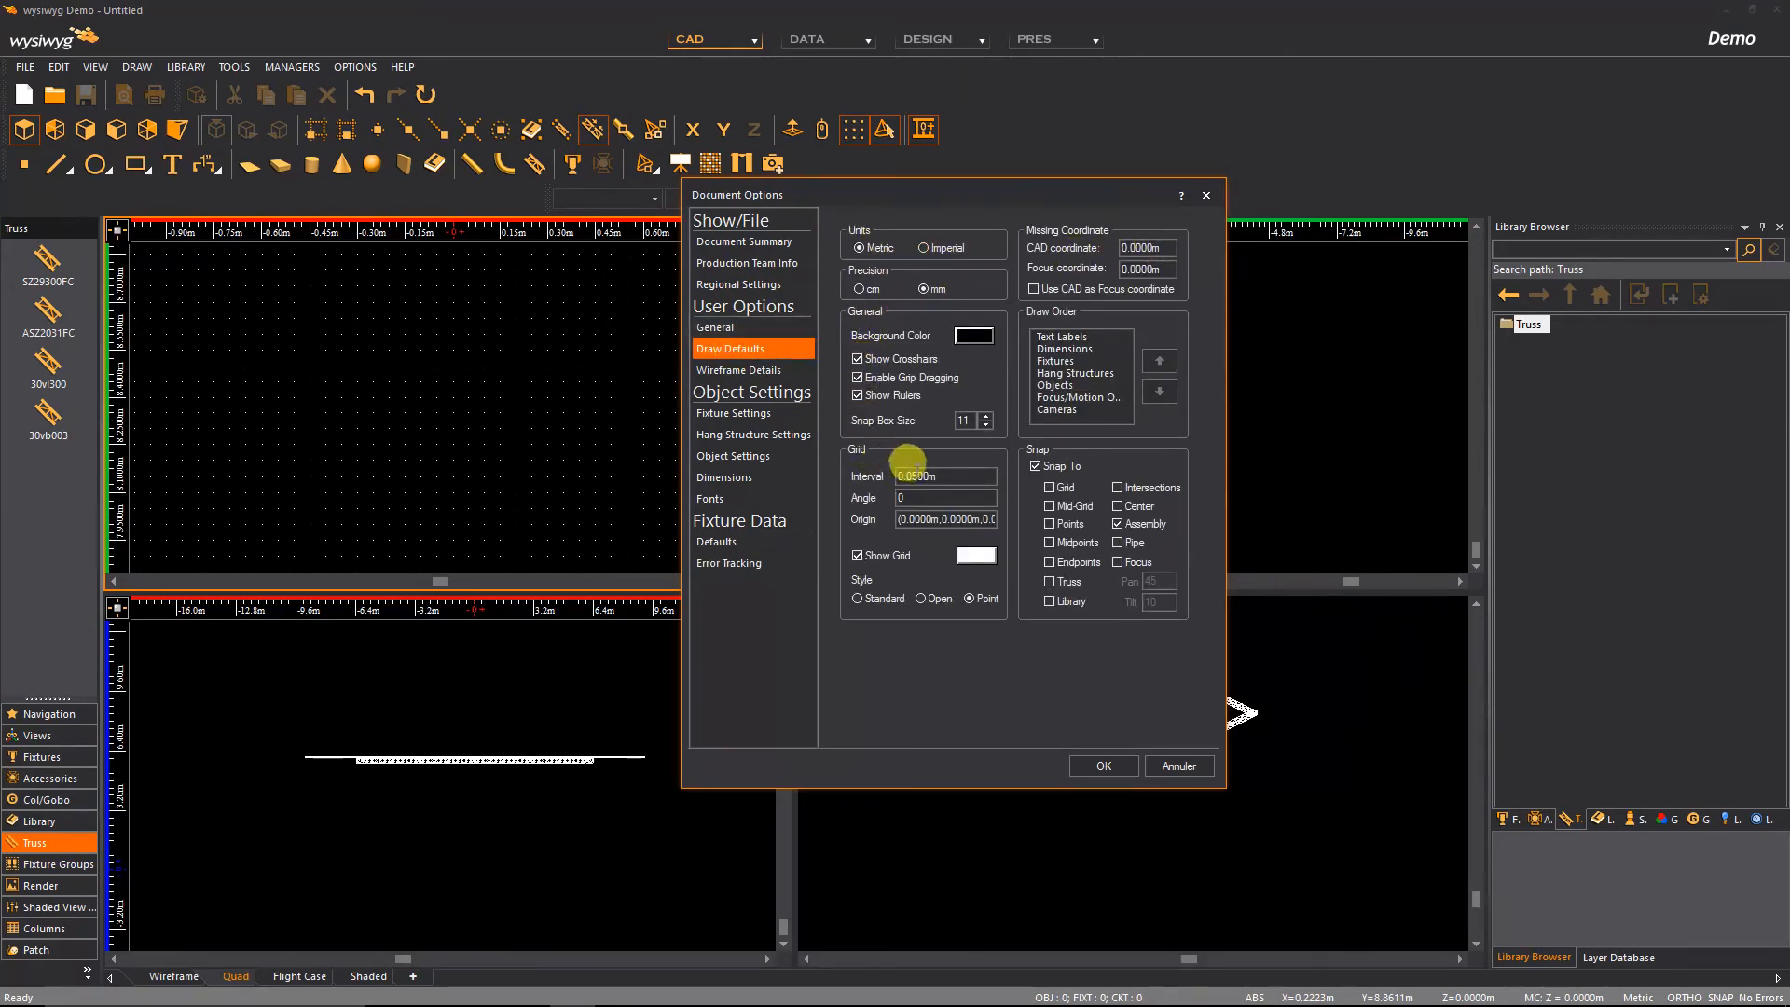
left_click_drag(901, 476, 914, 477)
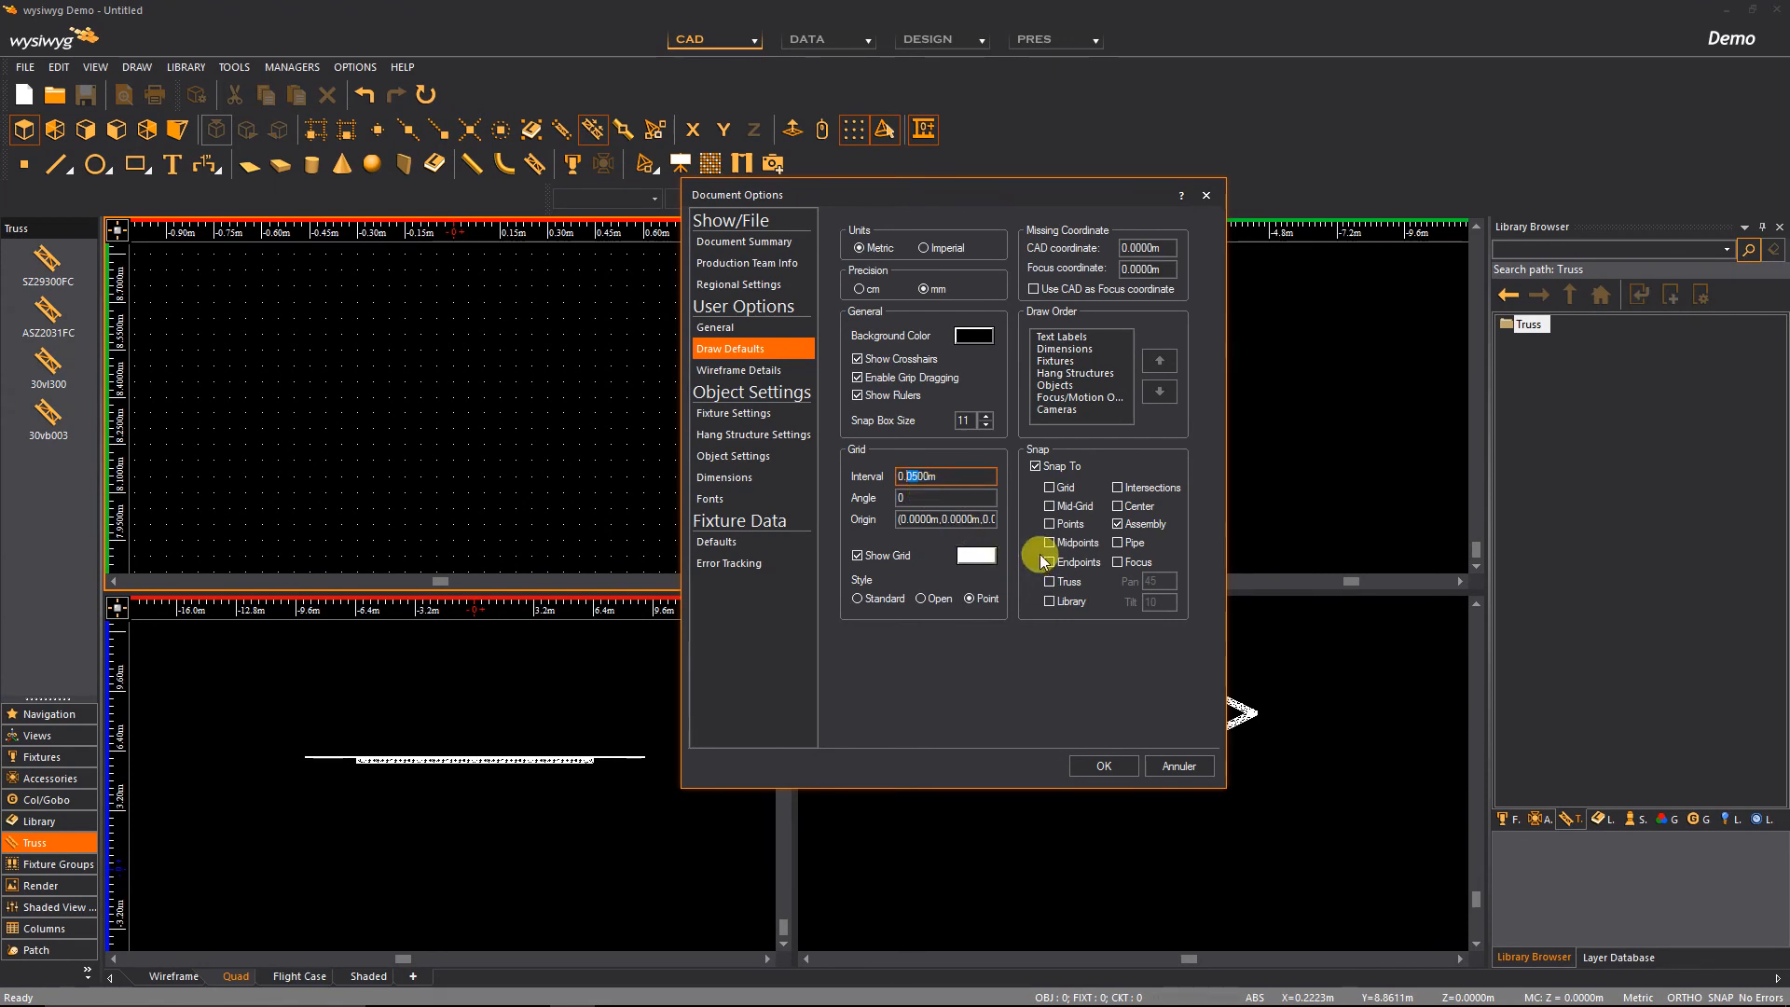
type("2")
left_click(1112, 766)
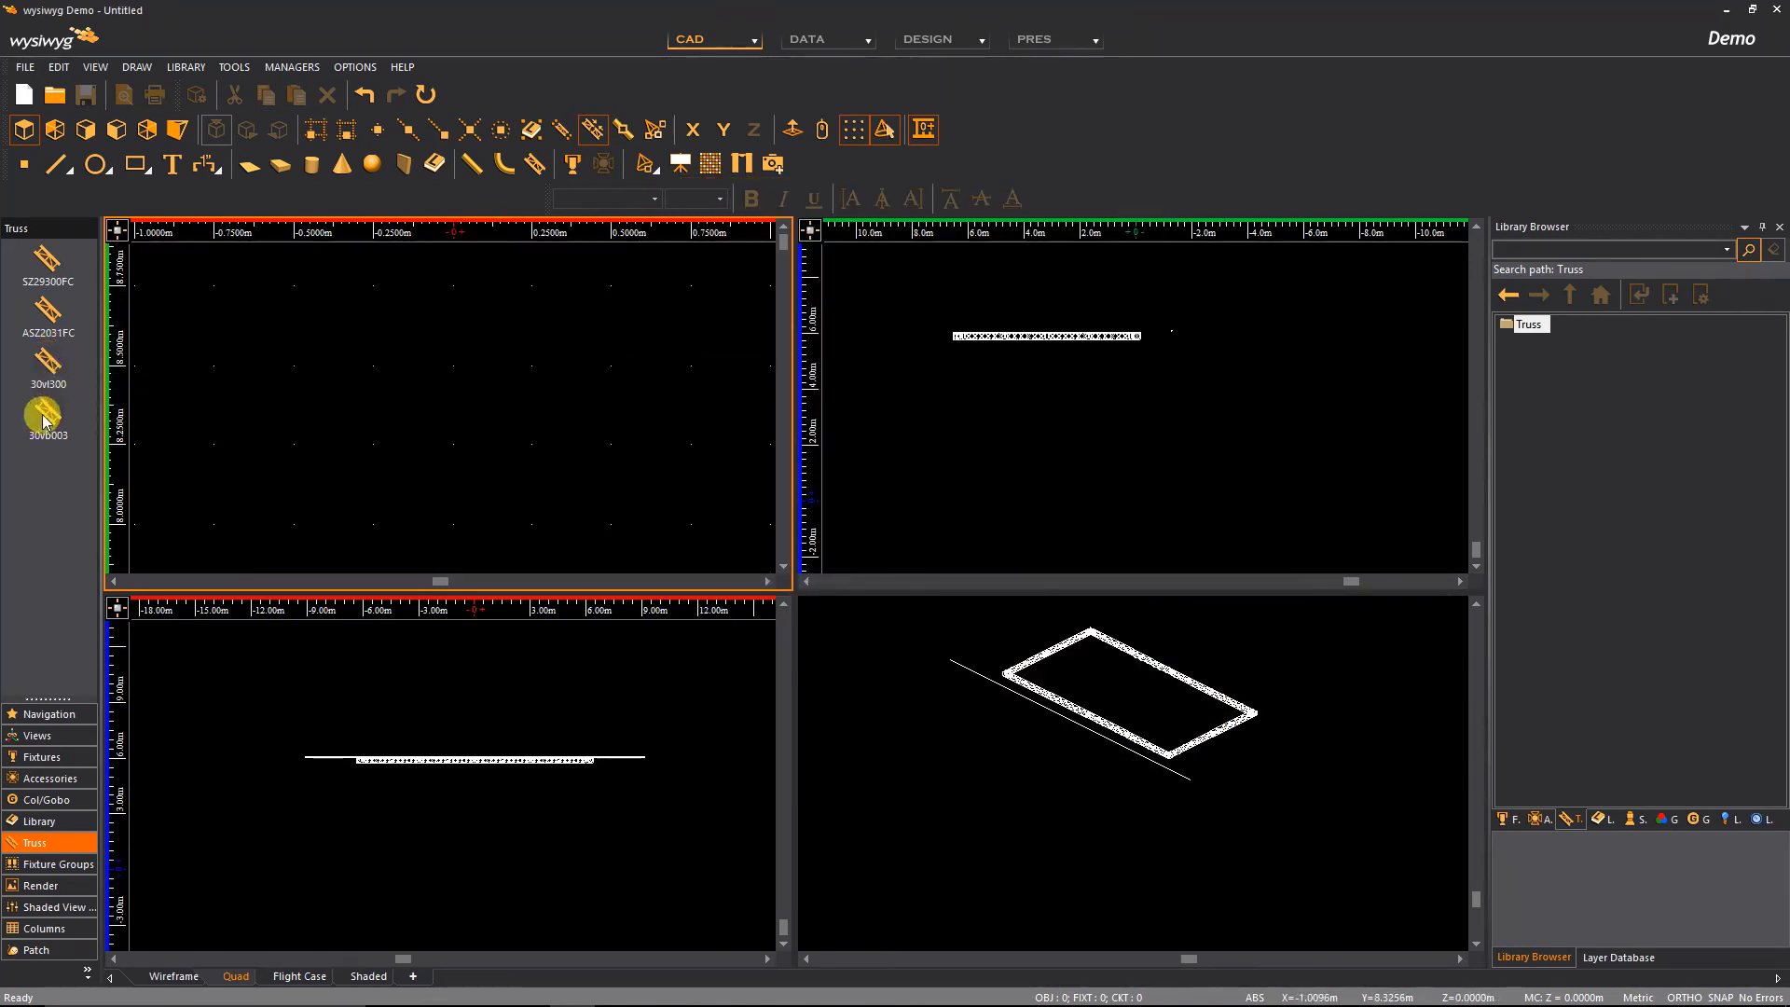
Start placing a 30vl300 truss with grid snapping enabled, and move it across the grid around the rectangular truss in the plan view
left_click(50, 372)
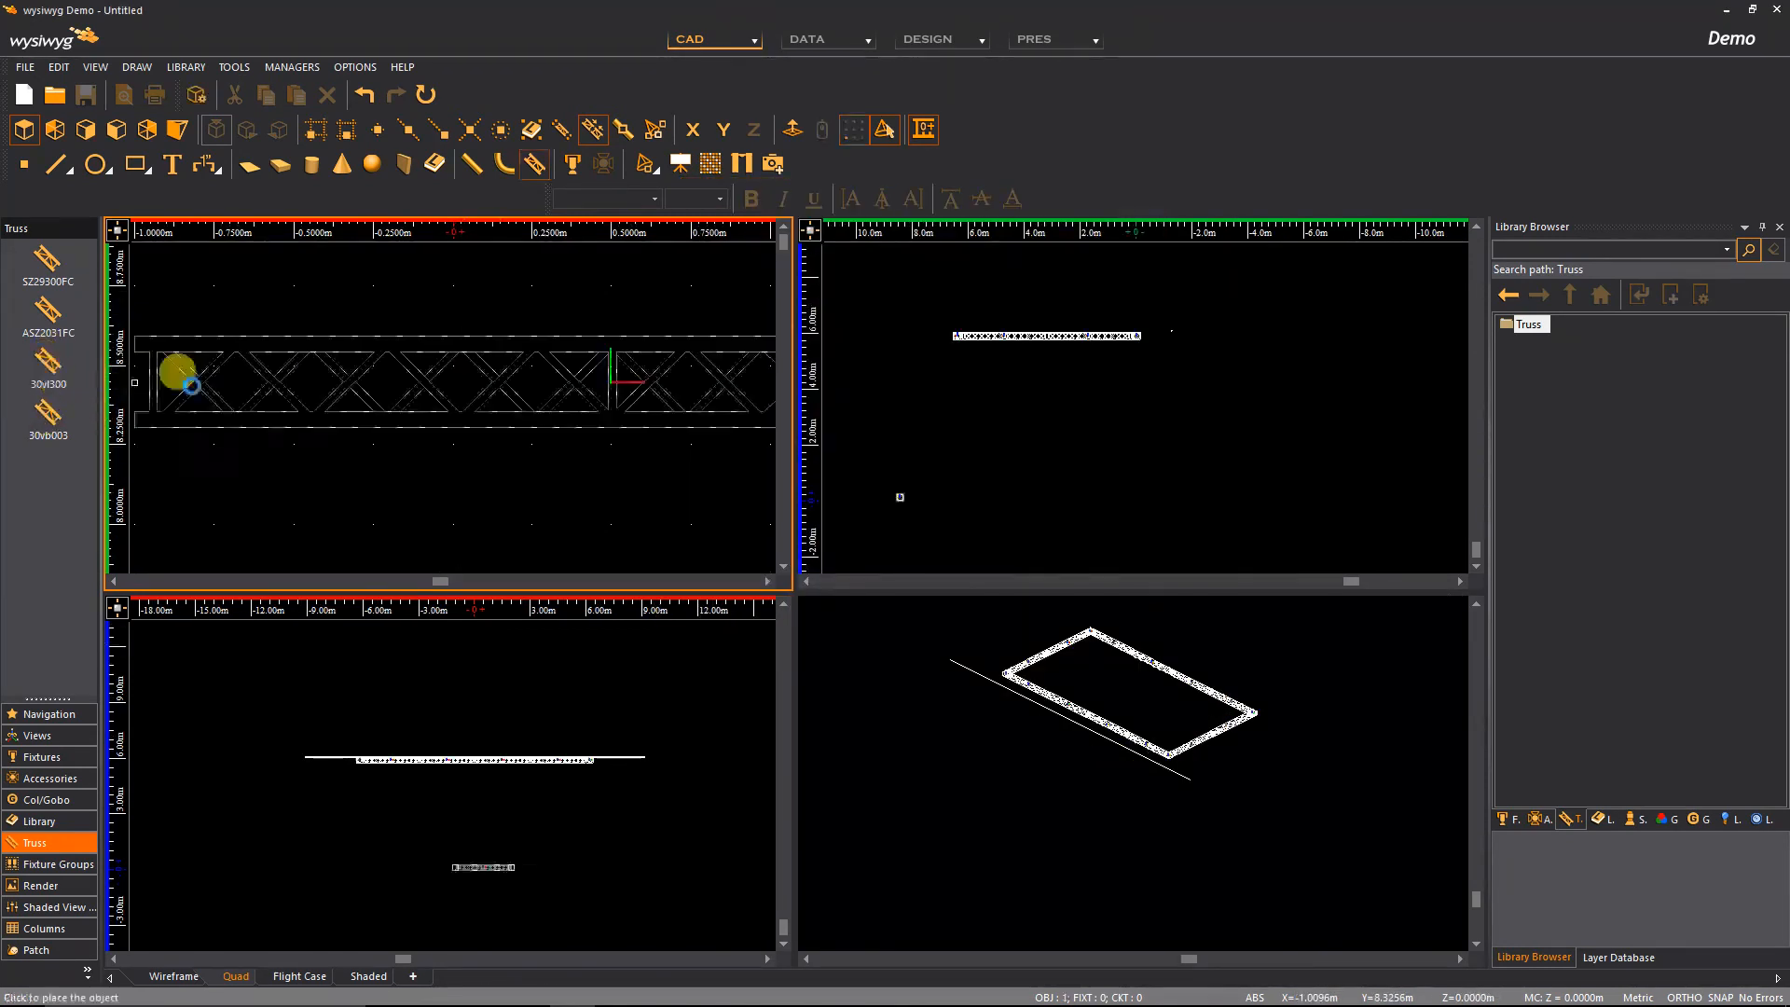
left_click(315, 129)
scroll(454, 366, "down", 5)
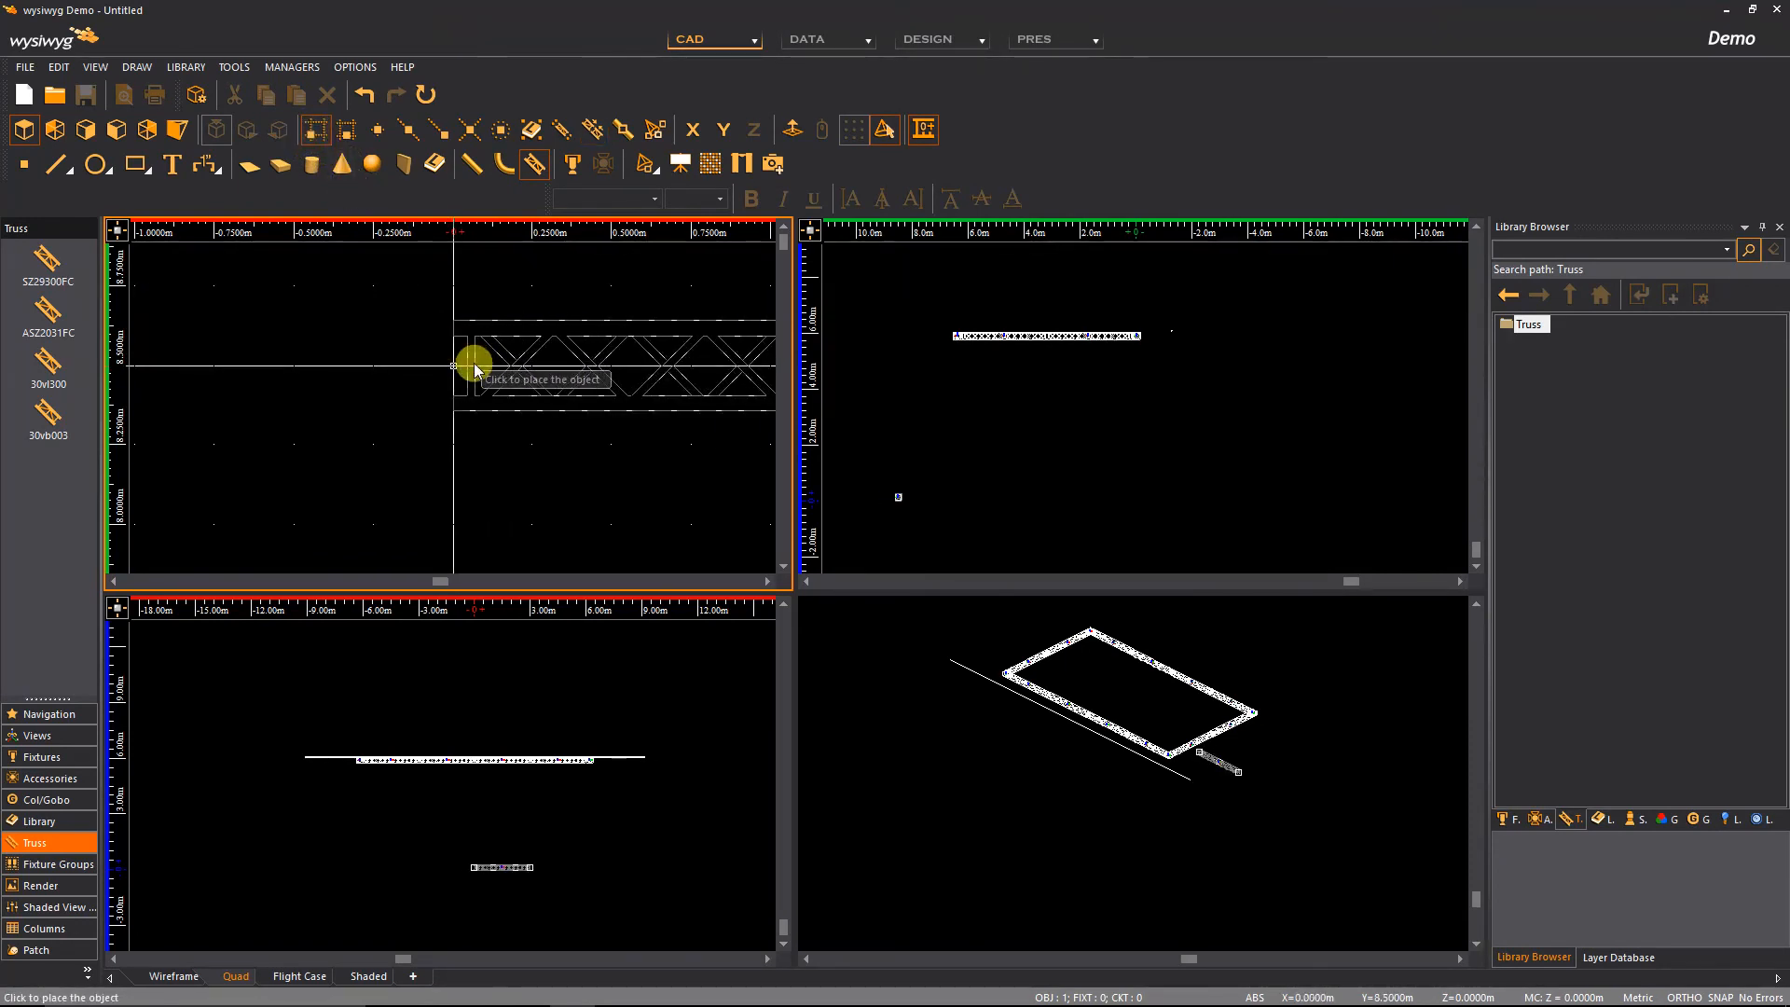
scroll(465, 385, "down", 3)
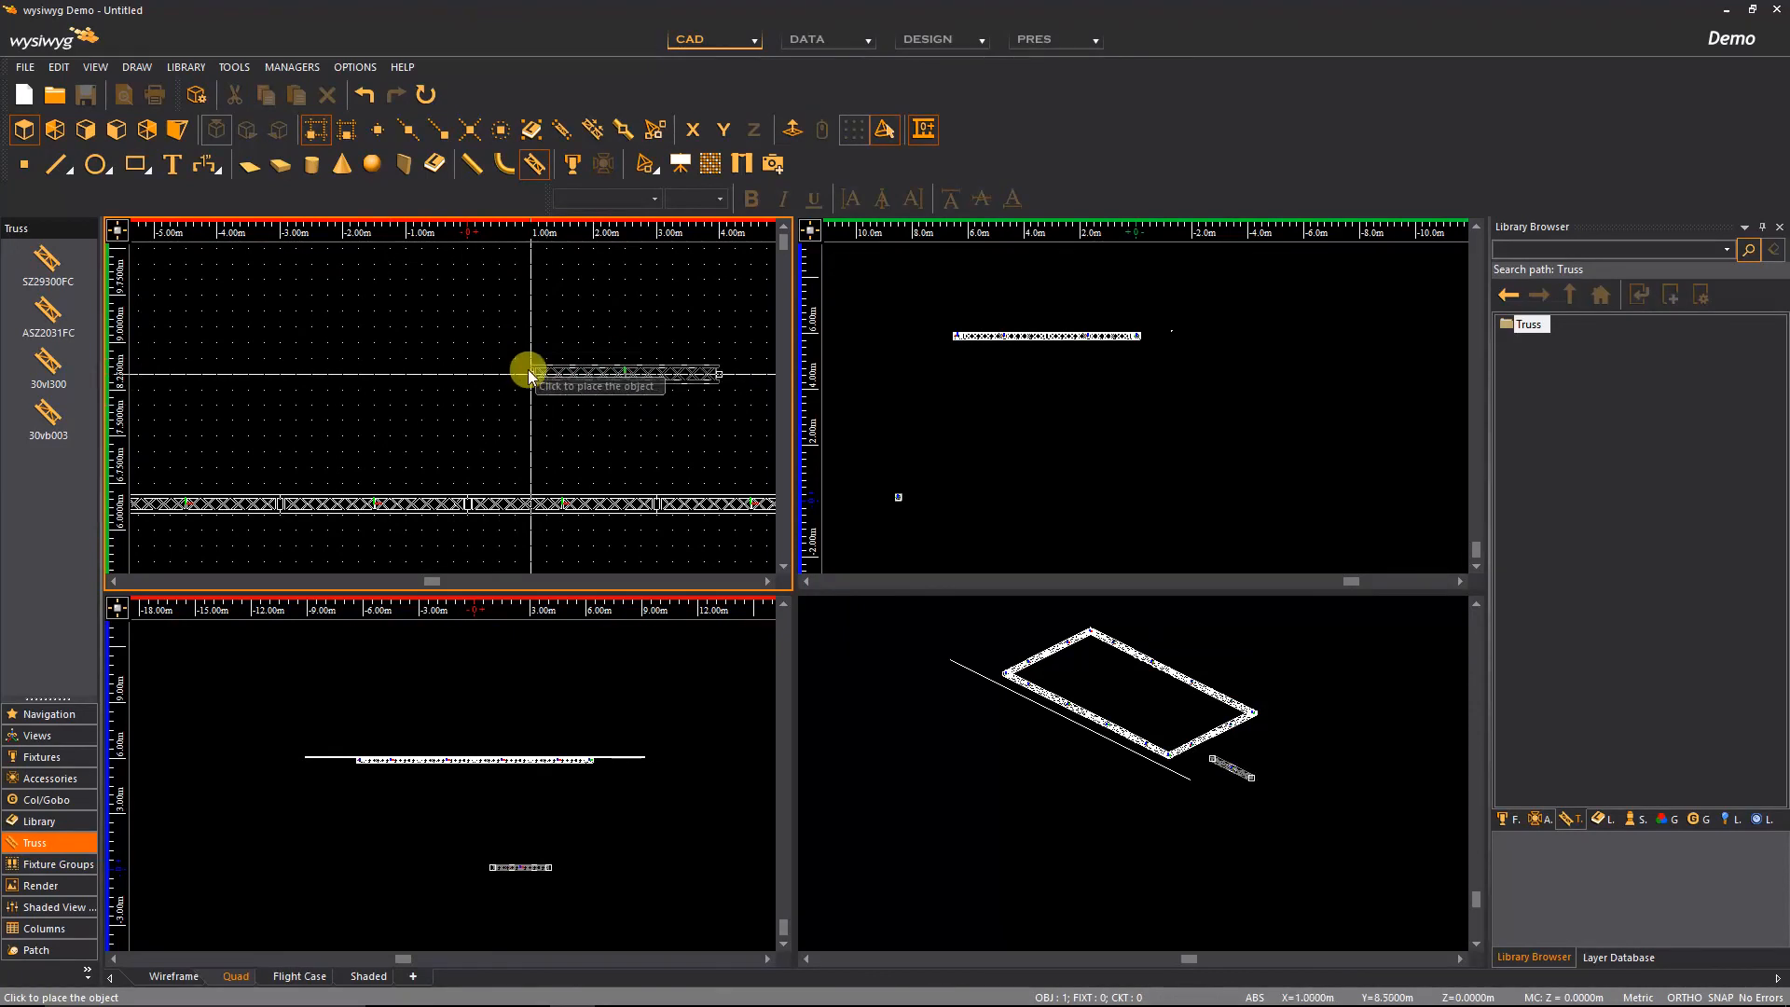
scroll(527, 369, "down", 4)
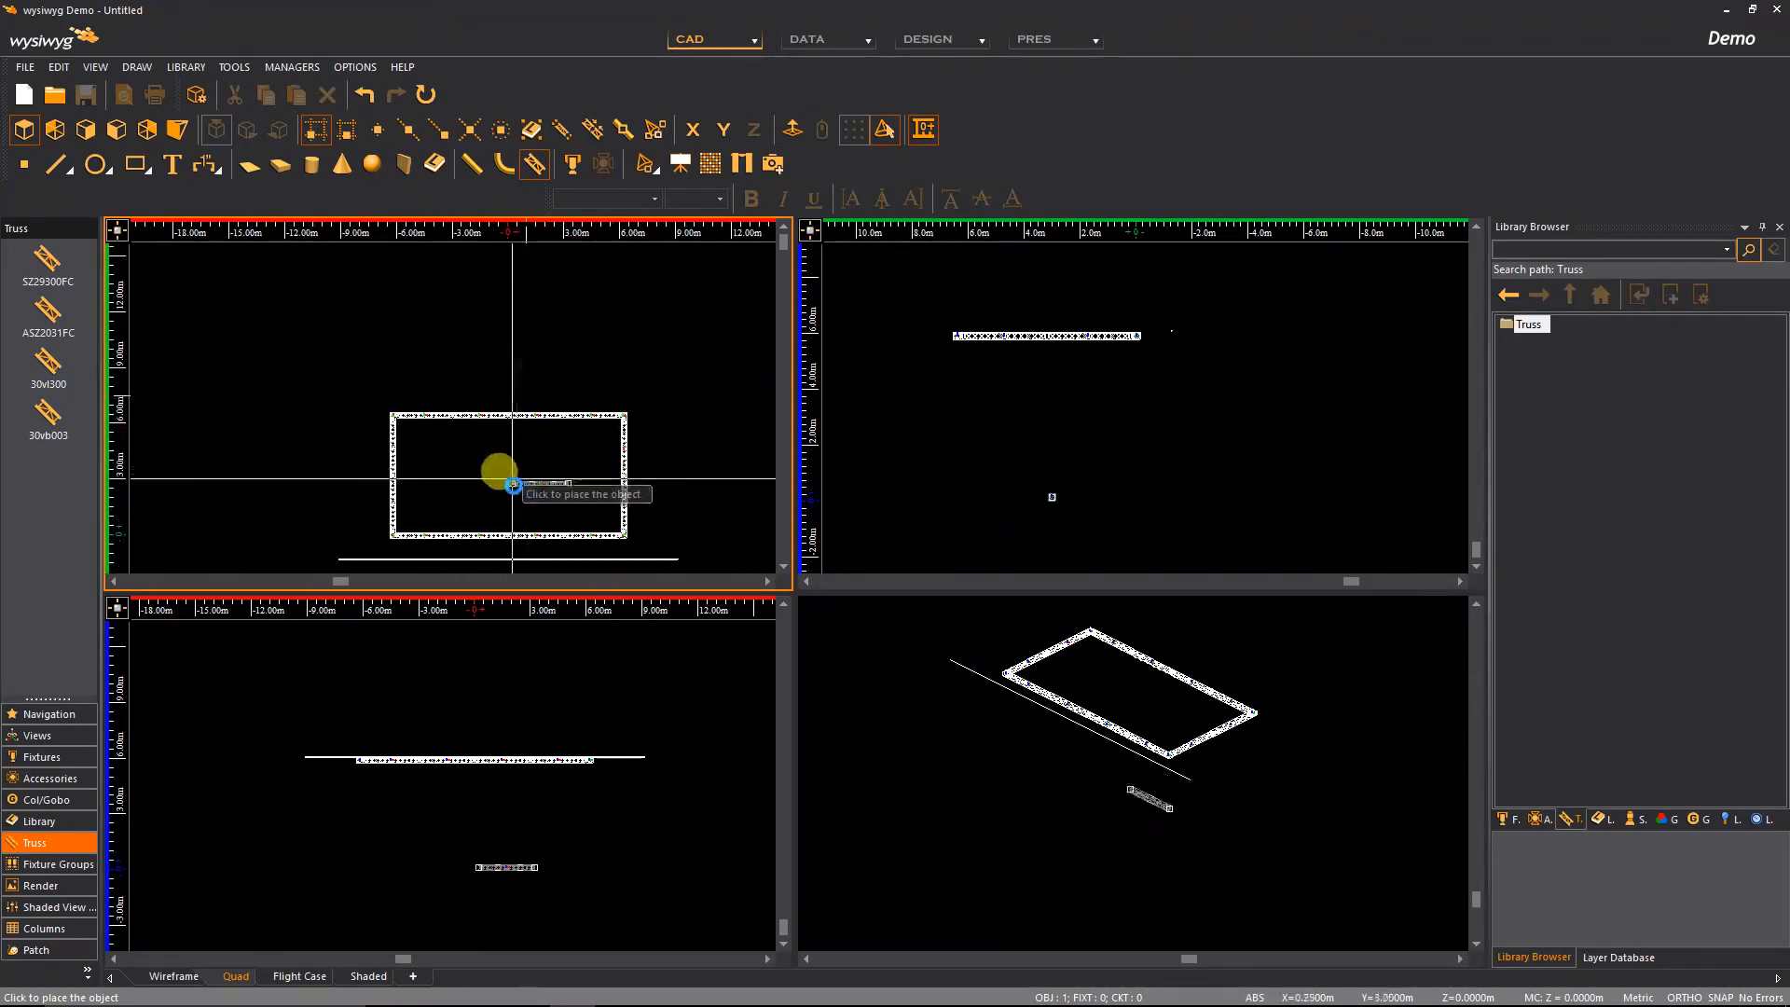
scroll(504, 484, "up", 2)
scroll(515, 498, "up", 2)
scroll(511, 492, "down", 4)
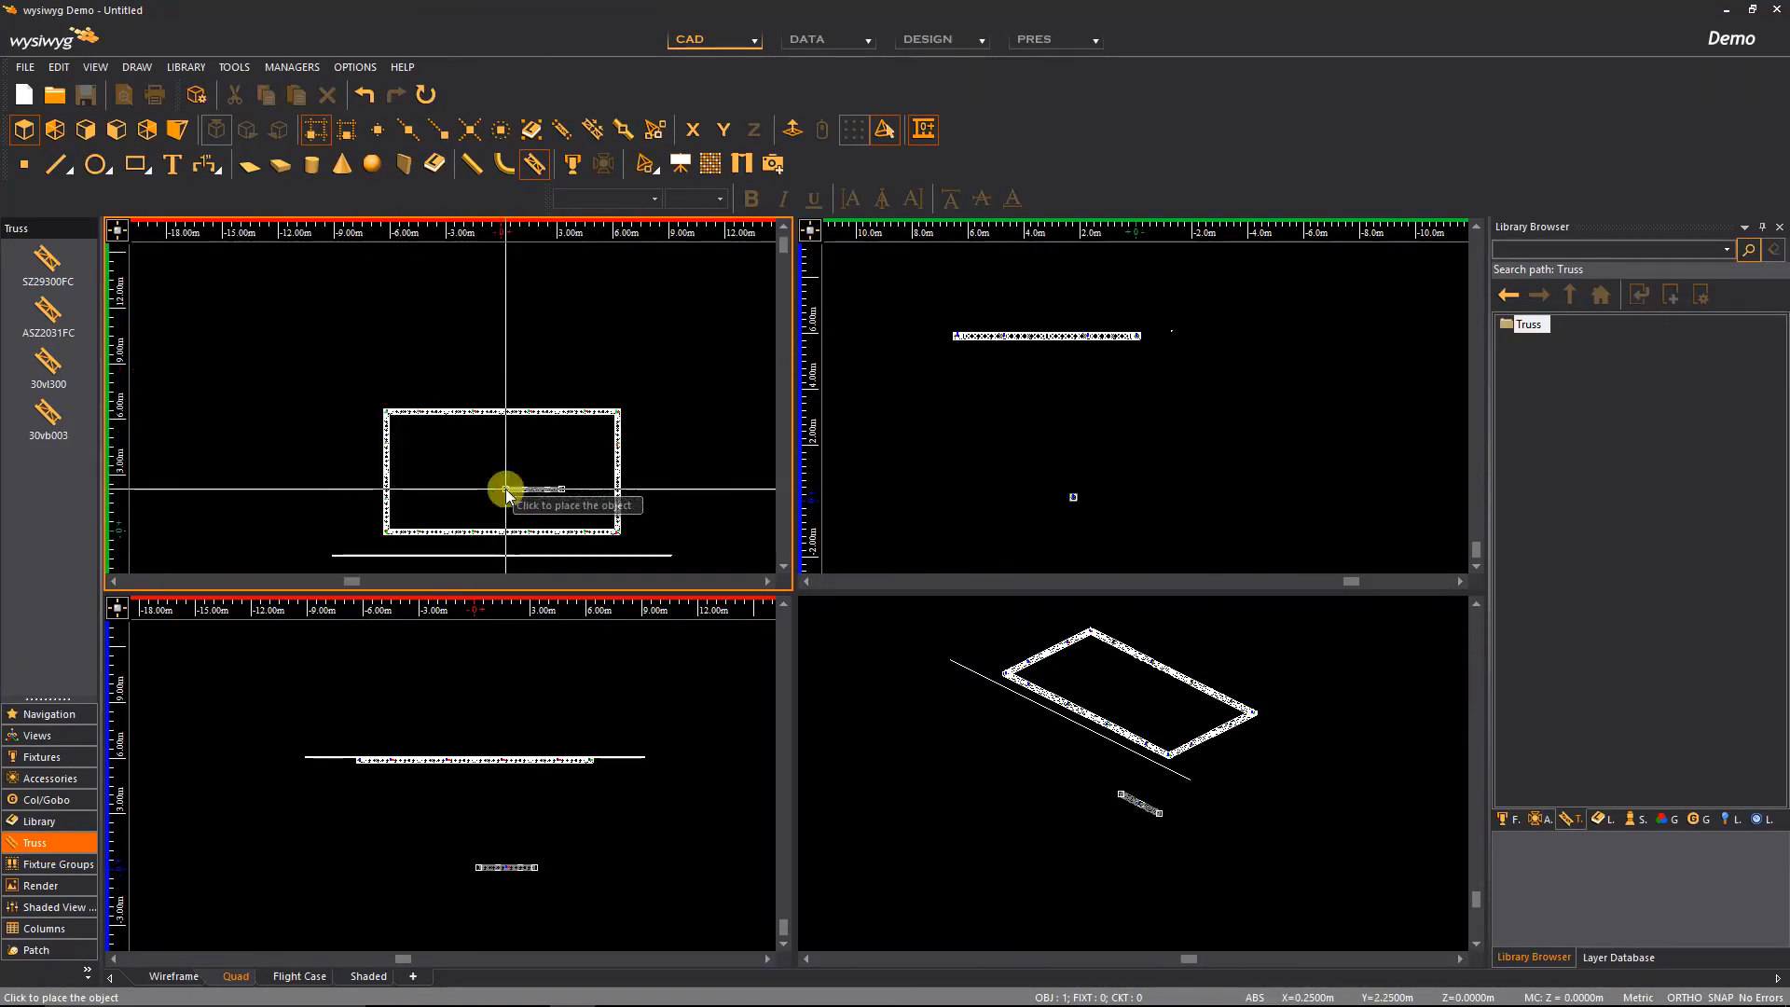
middle_click_drag(554, 419, 554, 349)
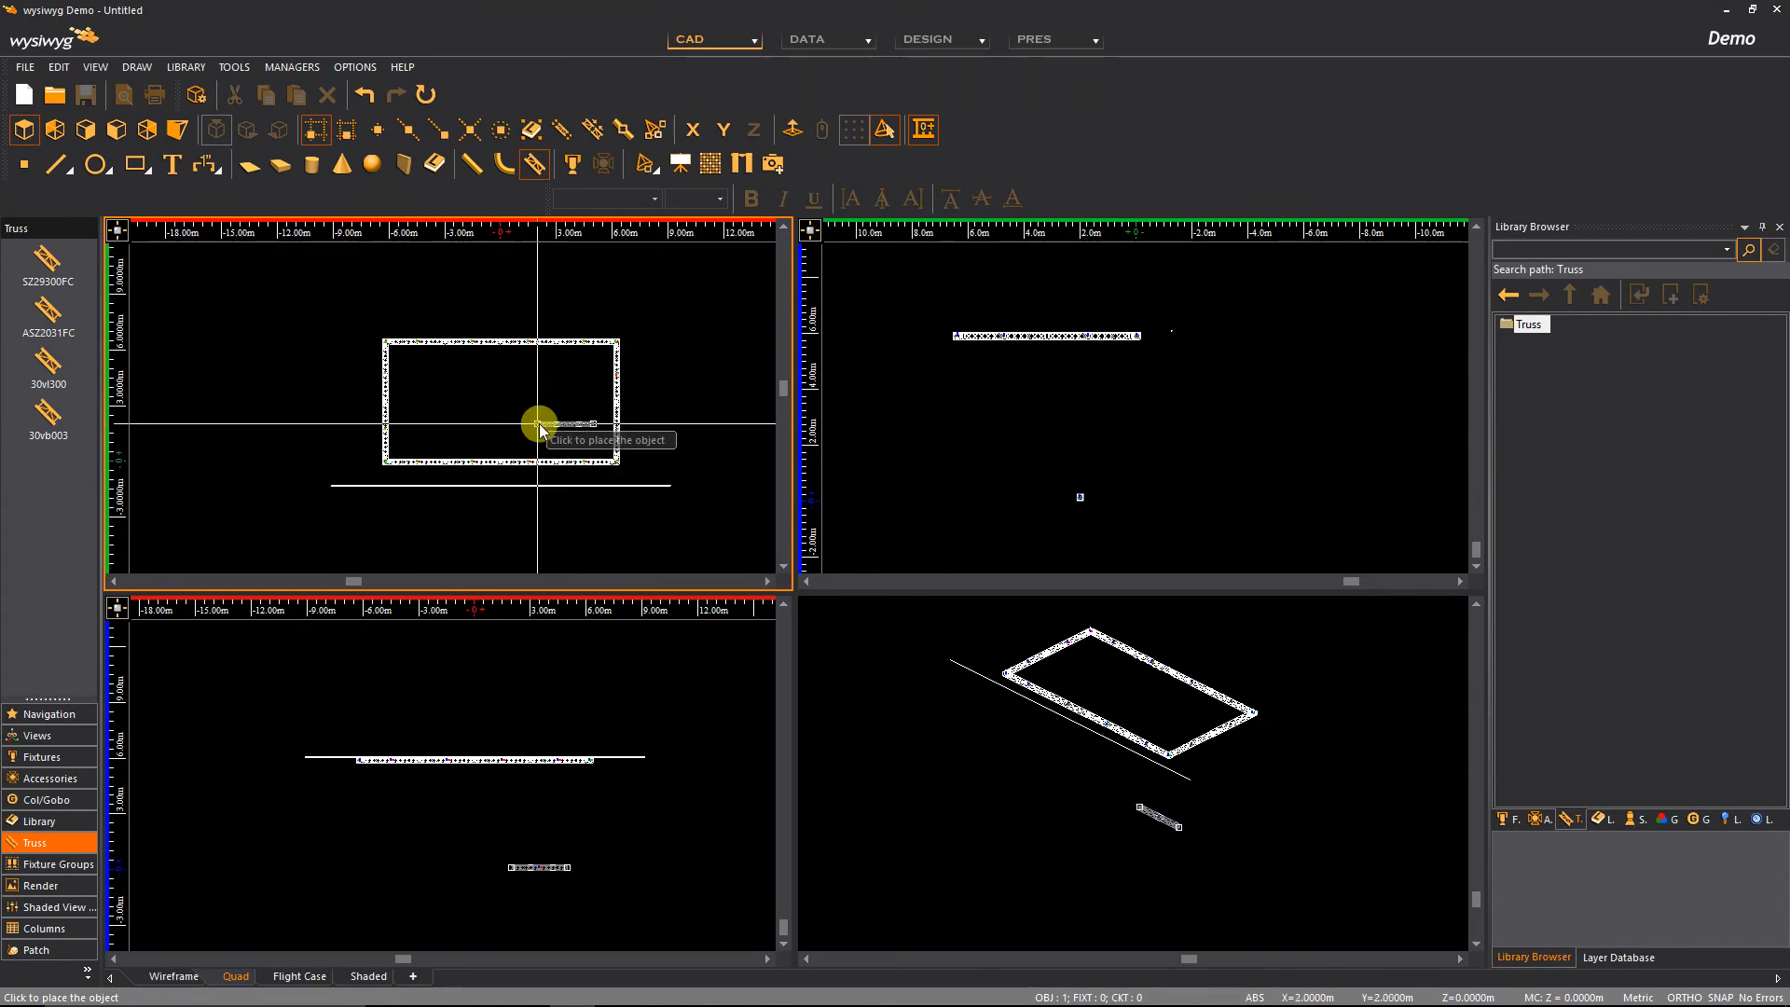
middle_click_drag(606, 426, 539, 424)
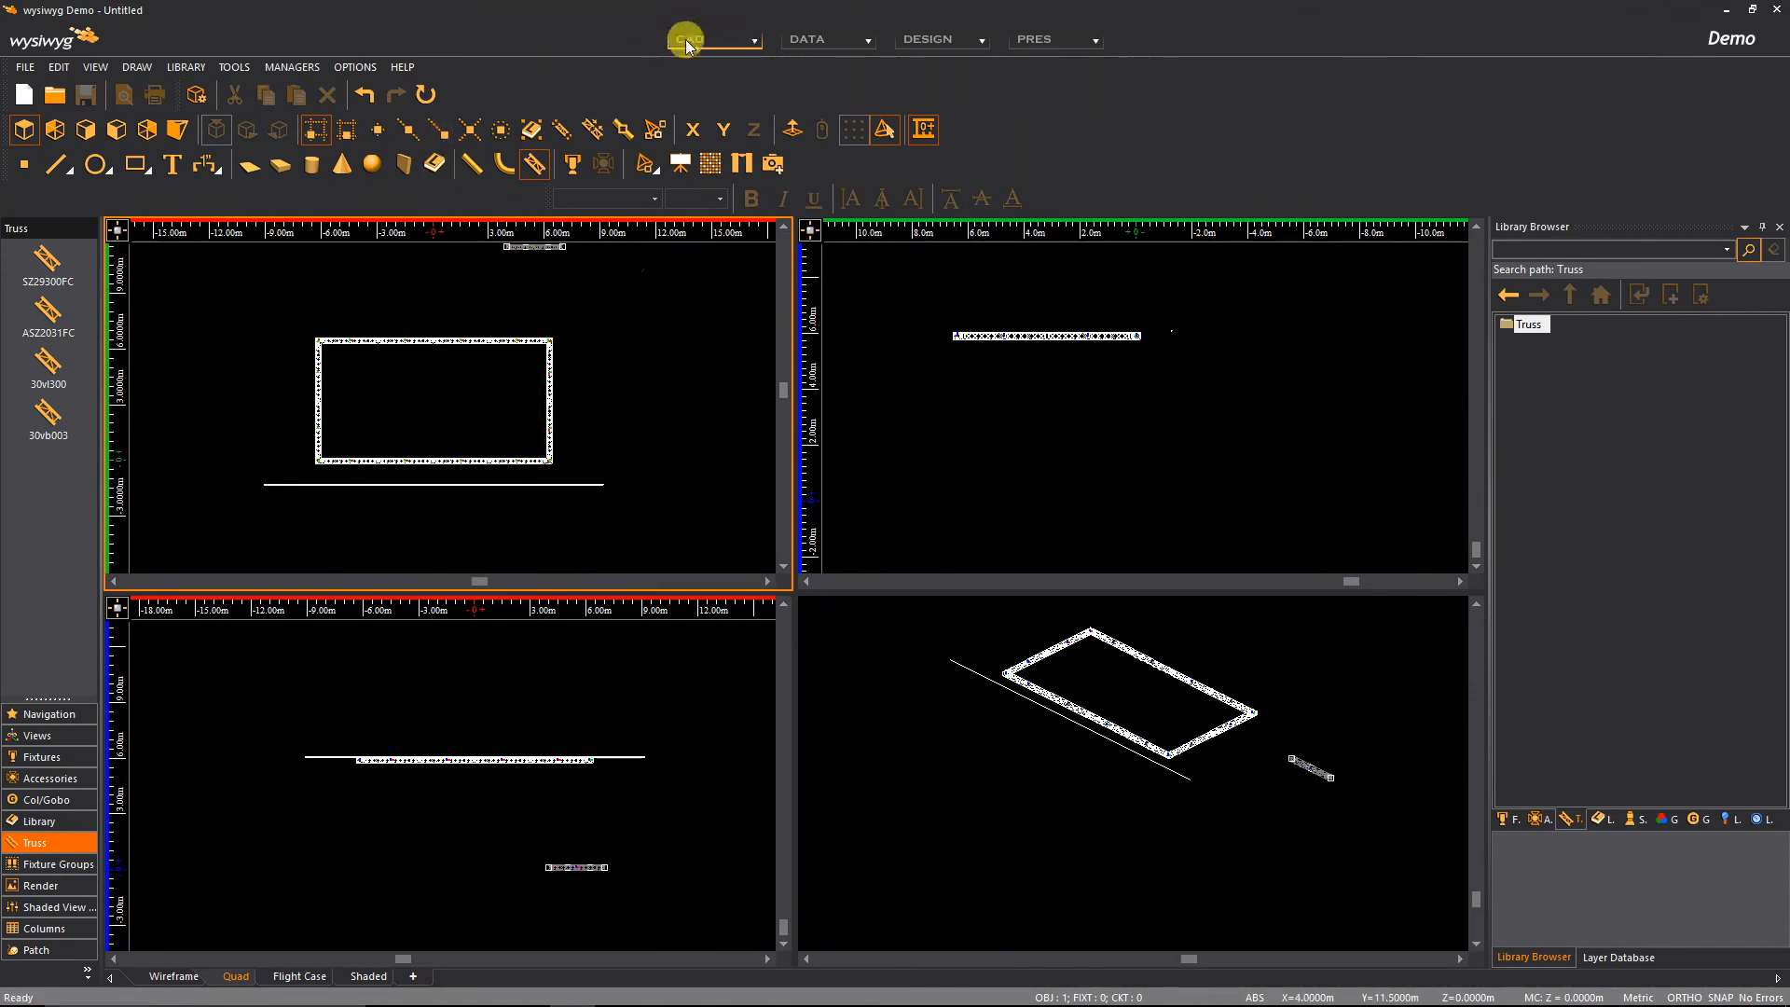